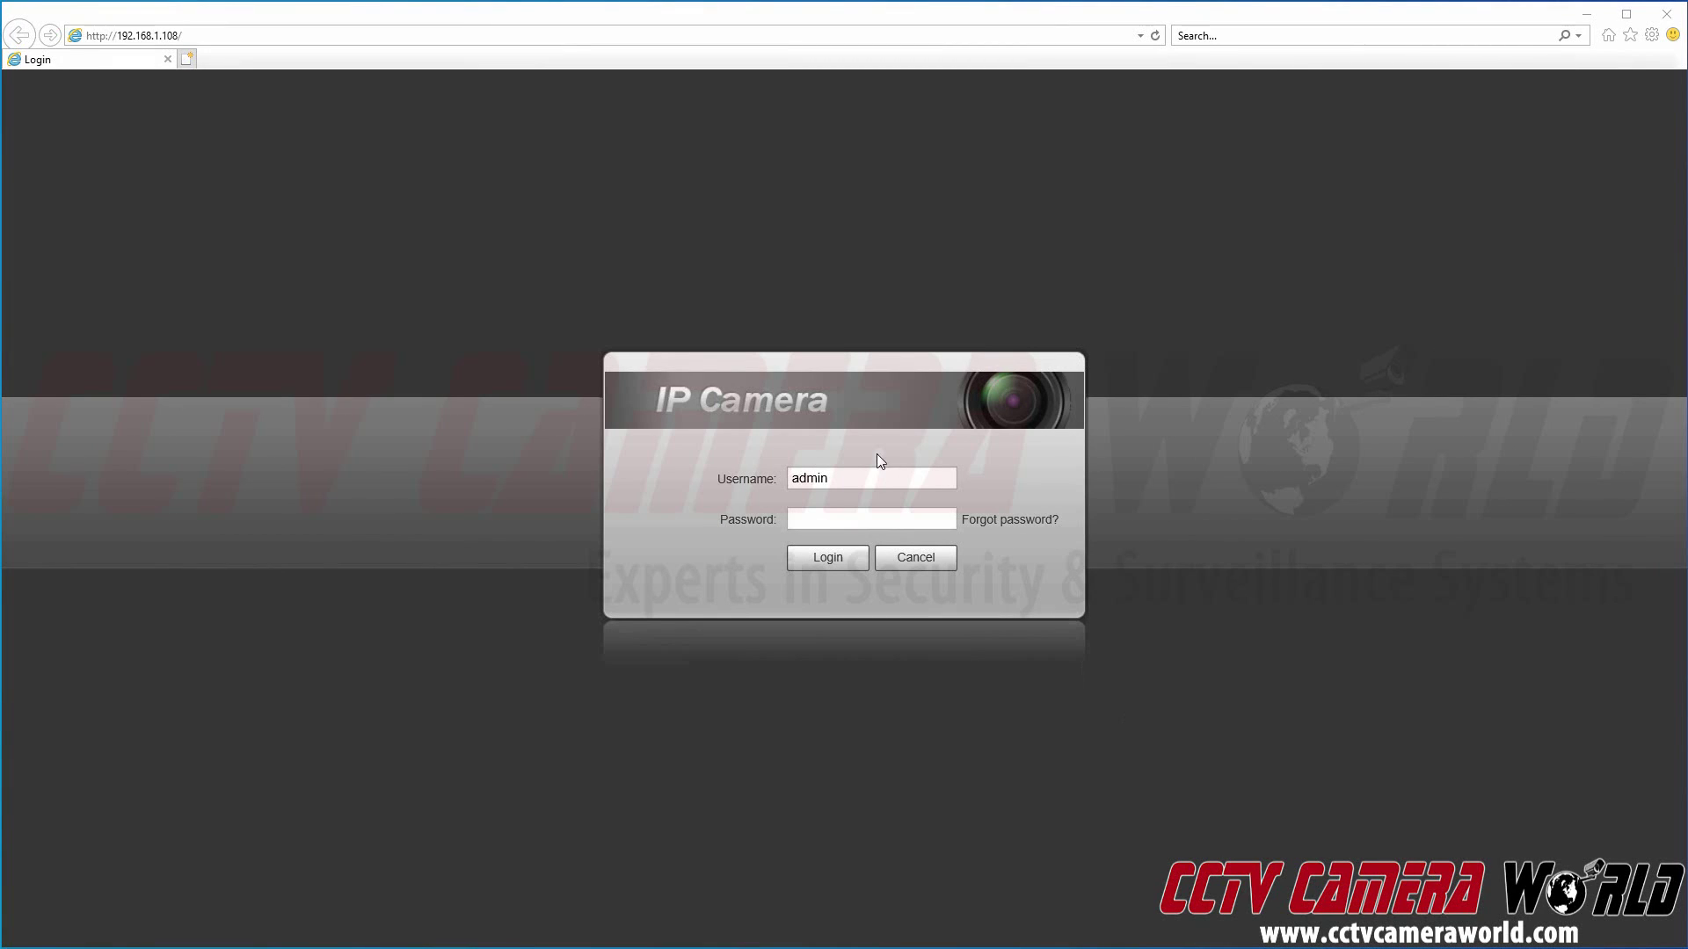
Step: Log in with the account password, fixing a mistyped entry, to reach the live parking-lot feed
left_click(859, 519)
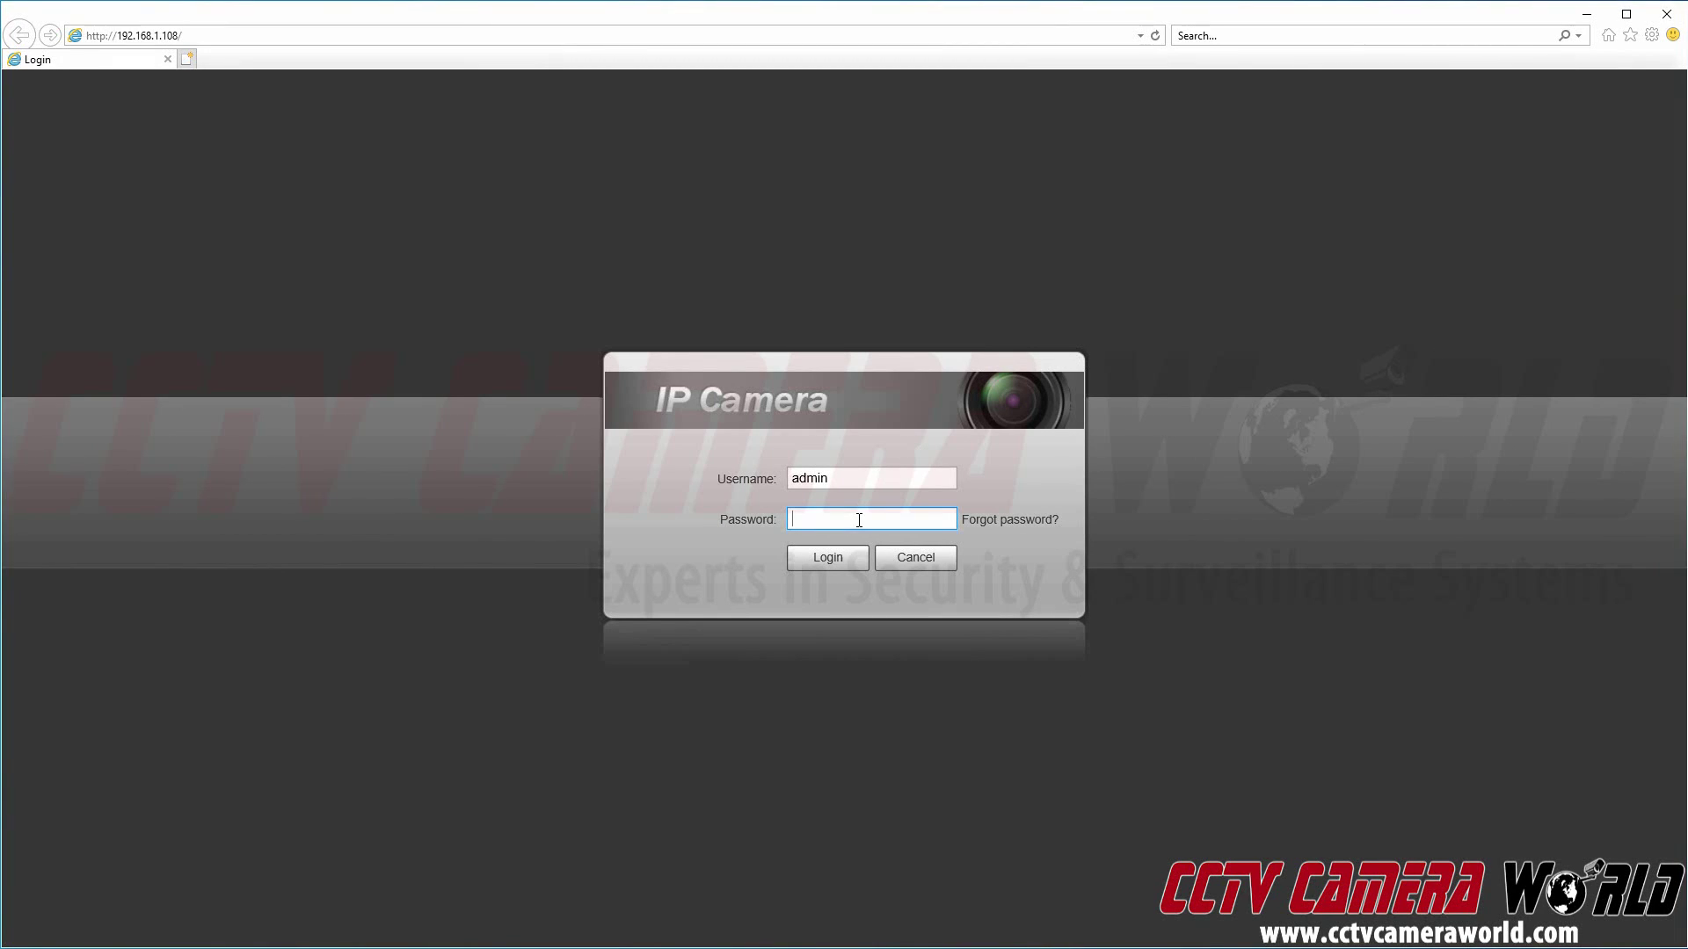
type("admin")
key("BackSpace")
key("BackSpace")
key("BackSpace")
key("BackSpace")
key("BackSpace")
type("admin12345")
key("Return")
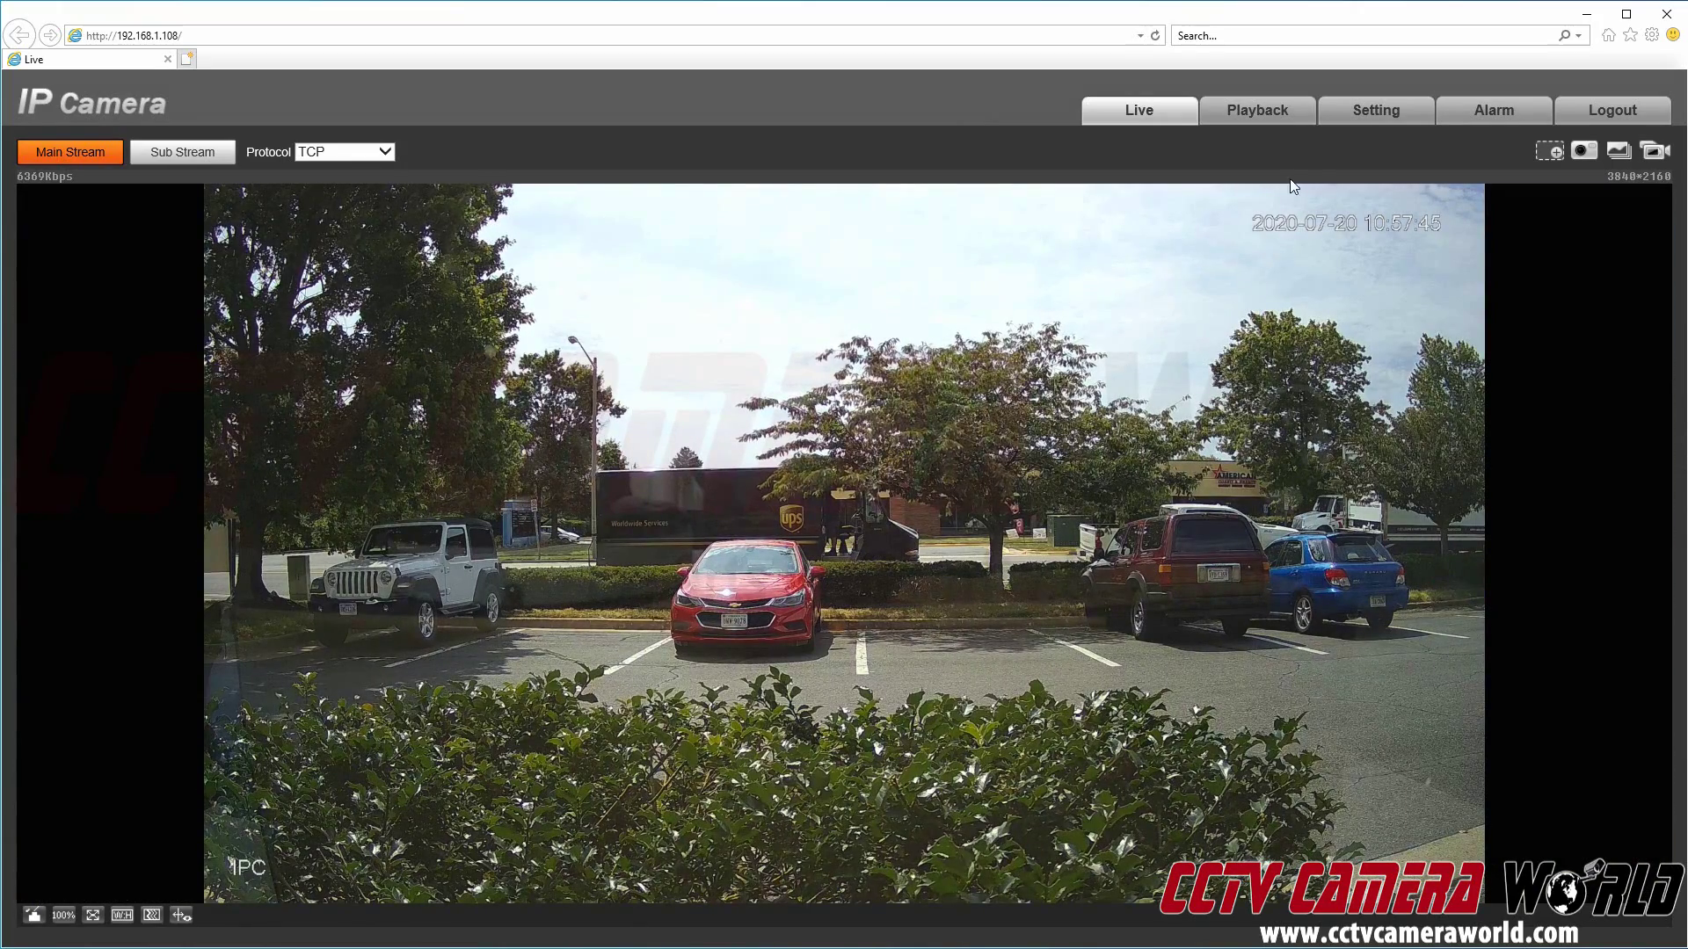
Step: Show Setting > System > General, with English language and NTSC video standard
left_click(1400, 114)
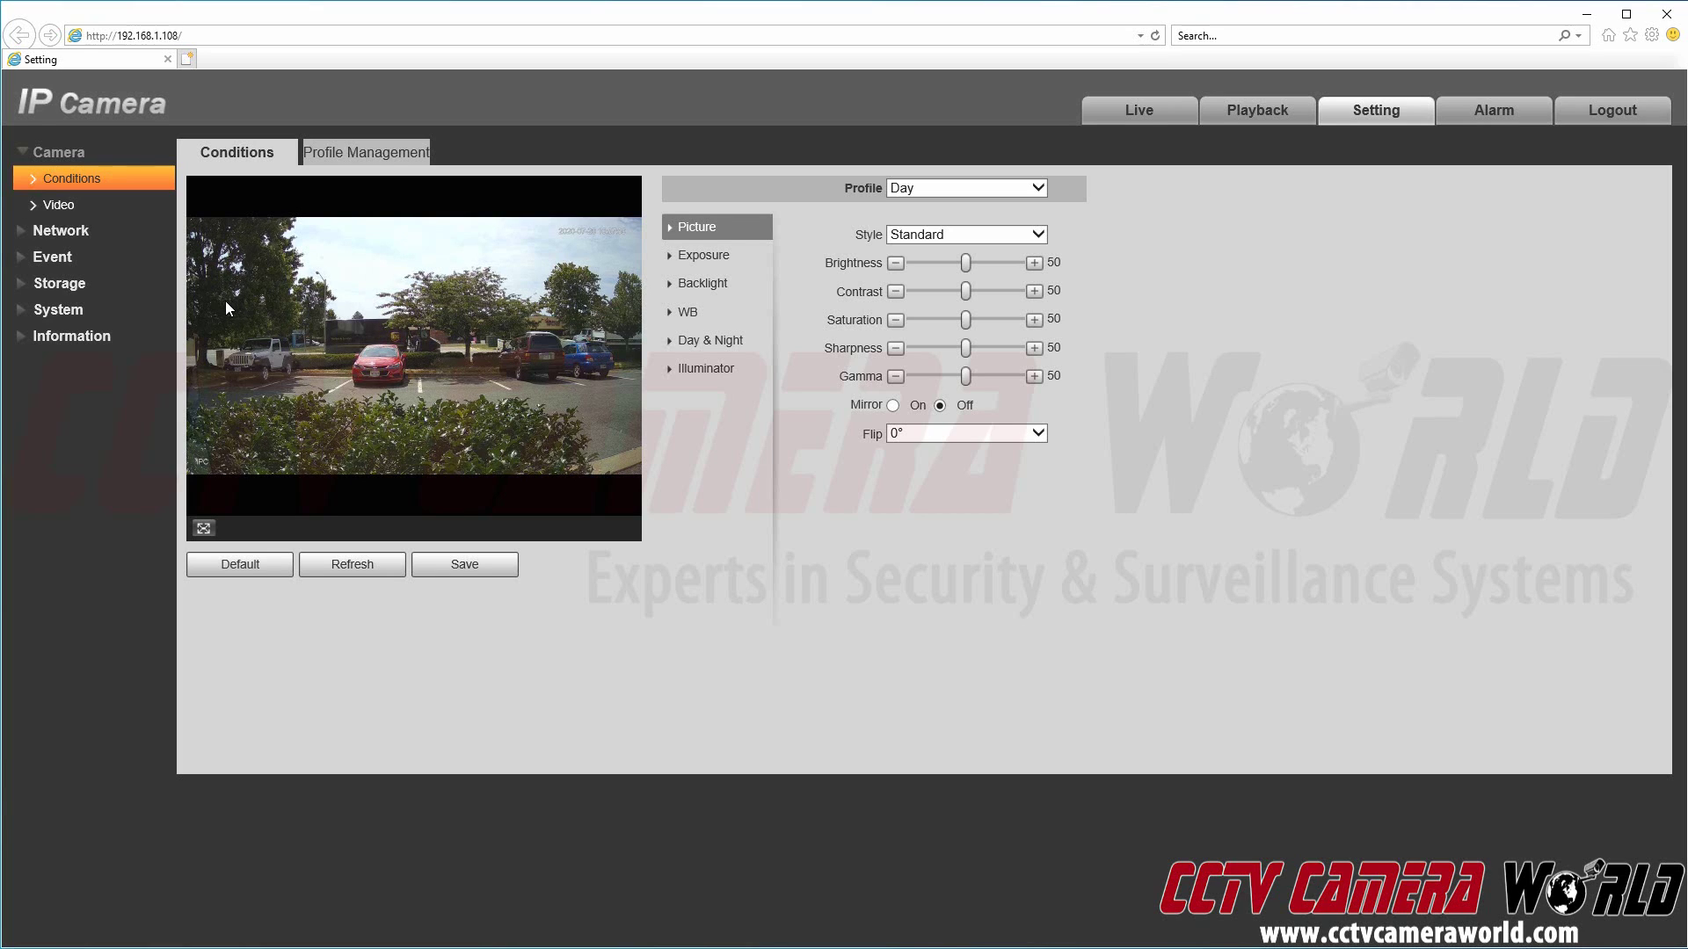
left_click(116, 313)
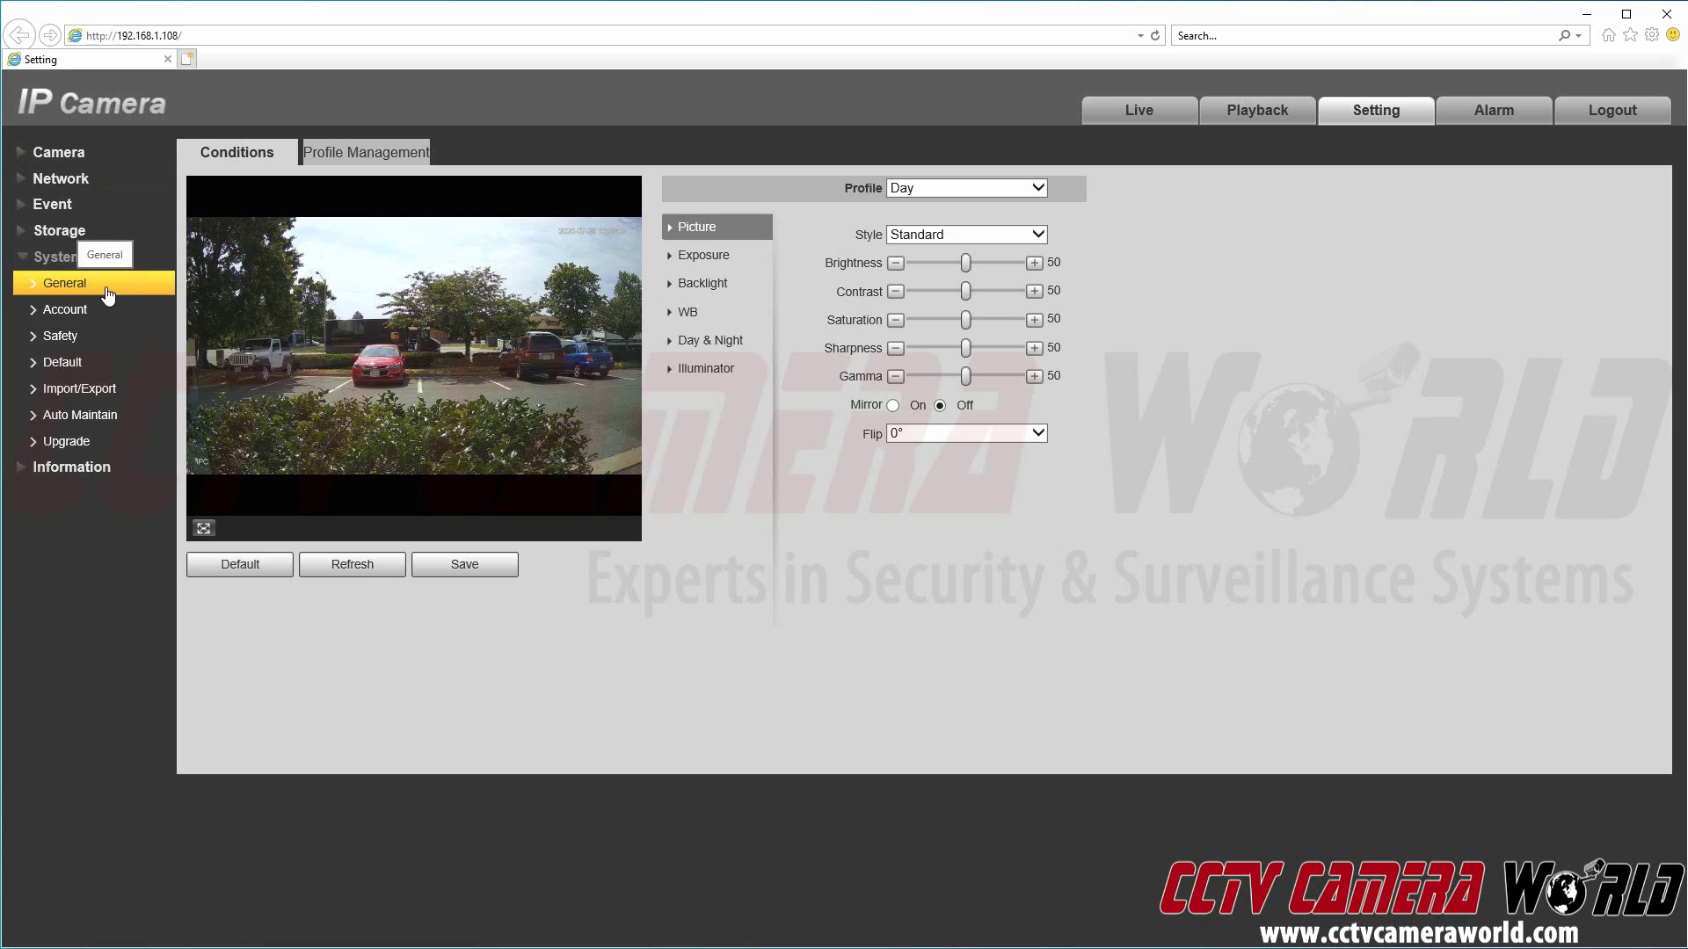
left_click(107, 294)
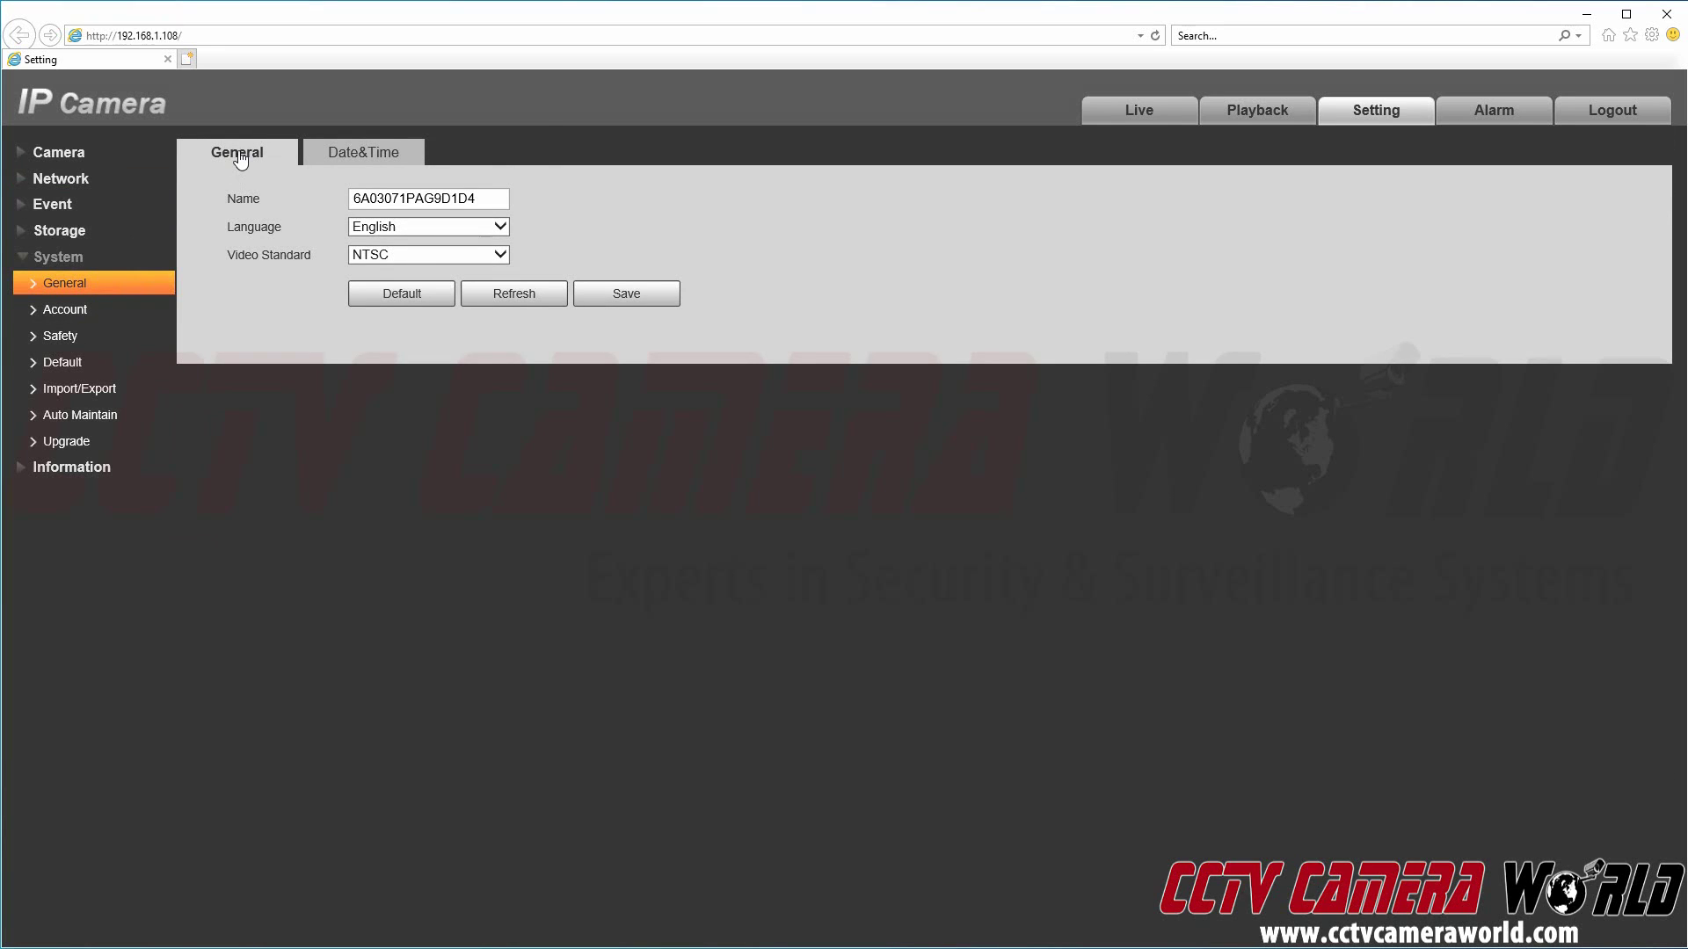
Step: Save Eastern Time with week-based DST and NTP via clock.isc.org, confirming the NTP prompt
left_click(378, 163)
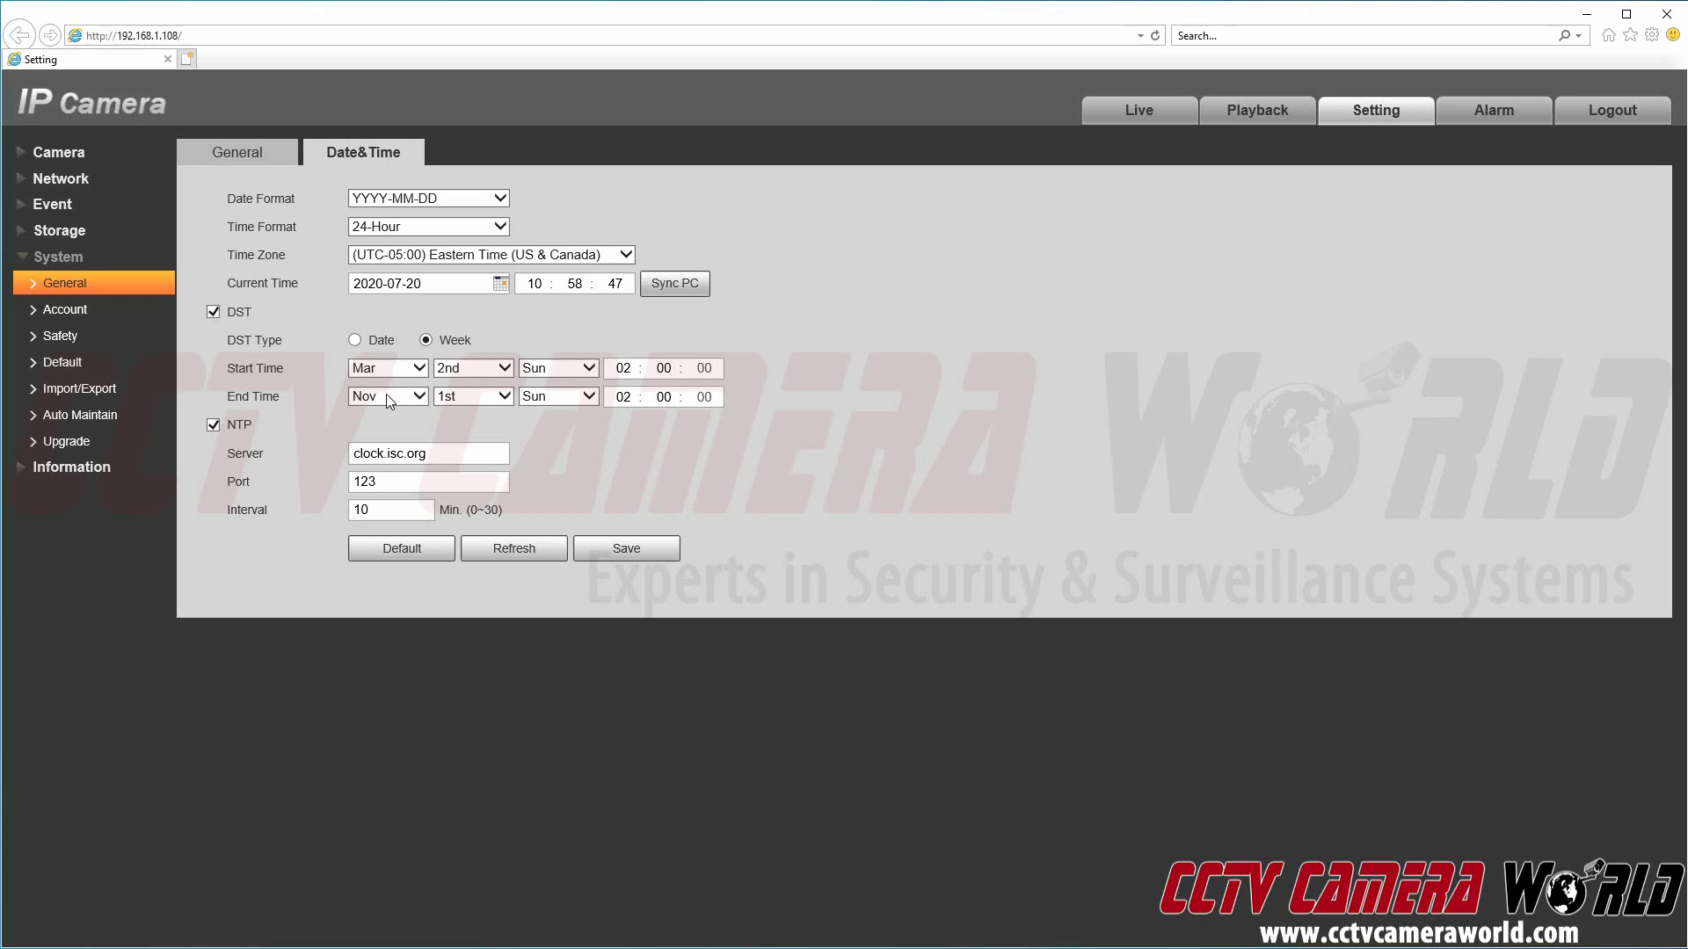
left_click(630, 549)
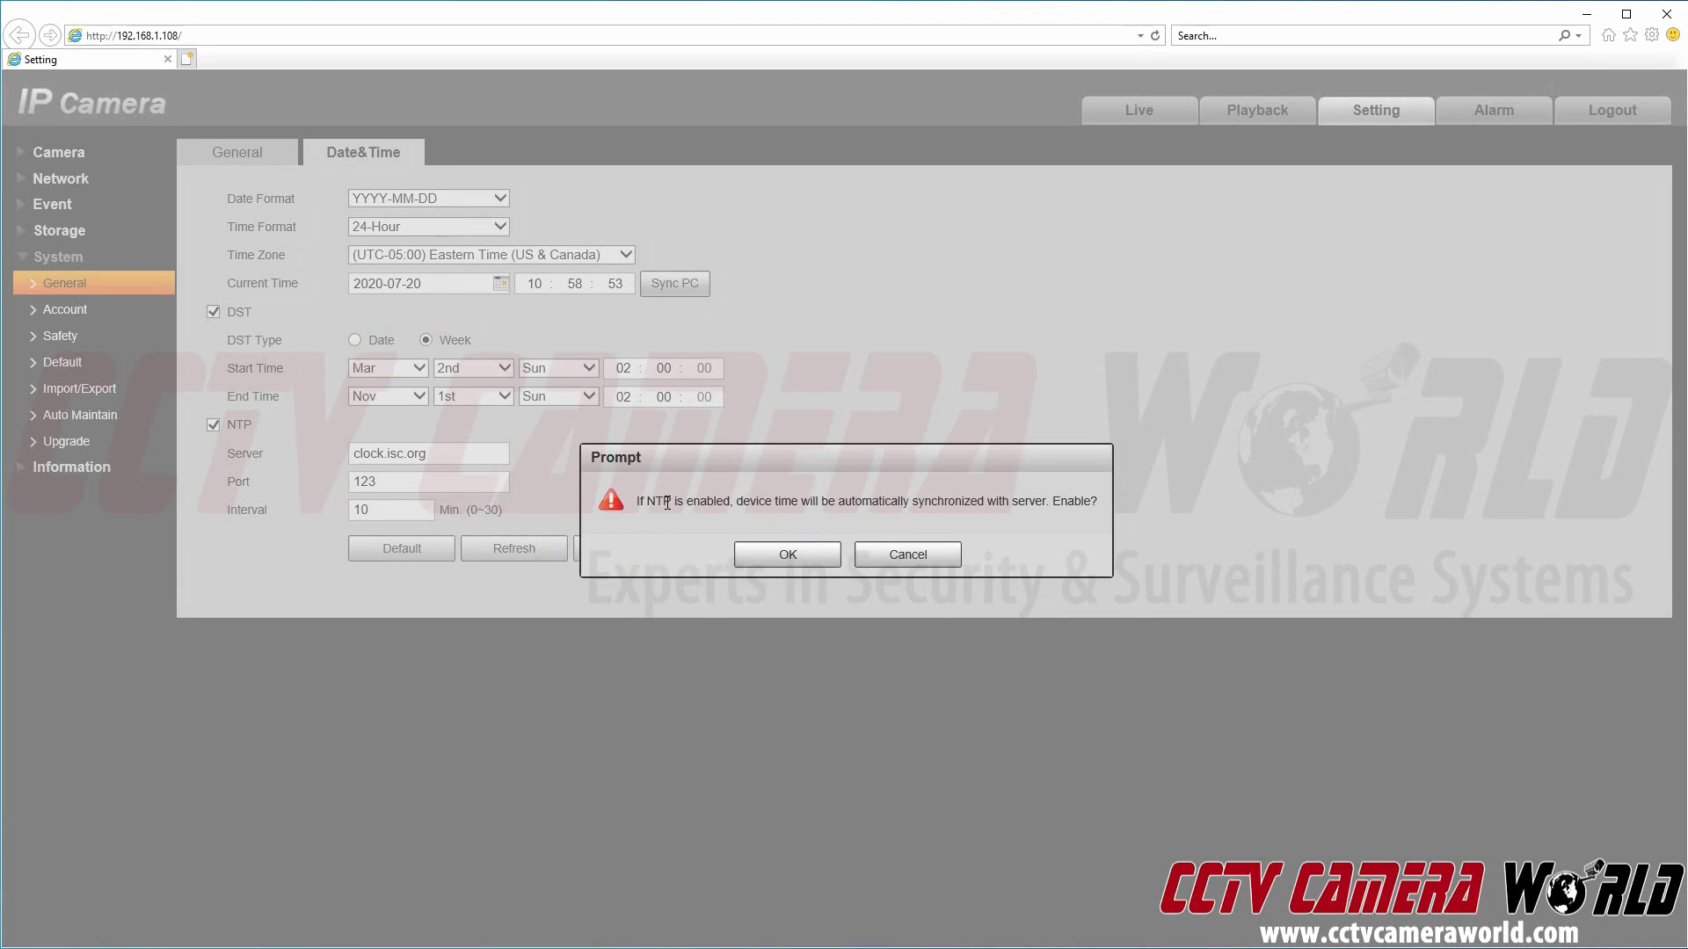
left_click_drag(667, 503, 911, 502)
double_click(905, 502)
left_click(905, 502)
left_click(787, 554)
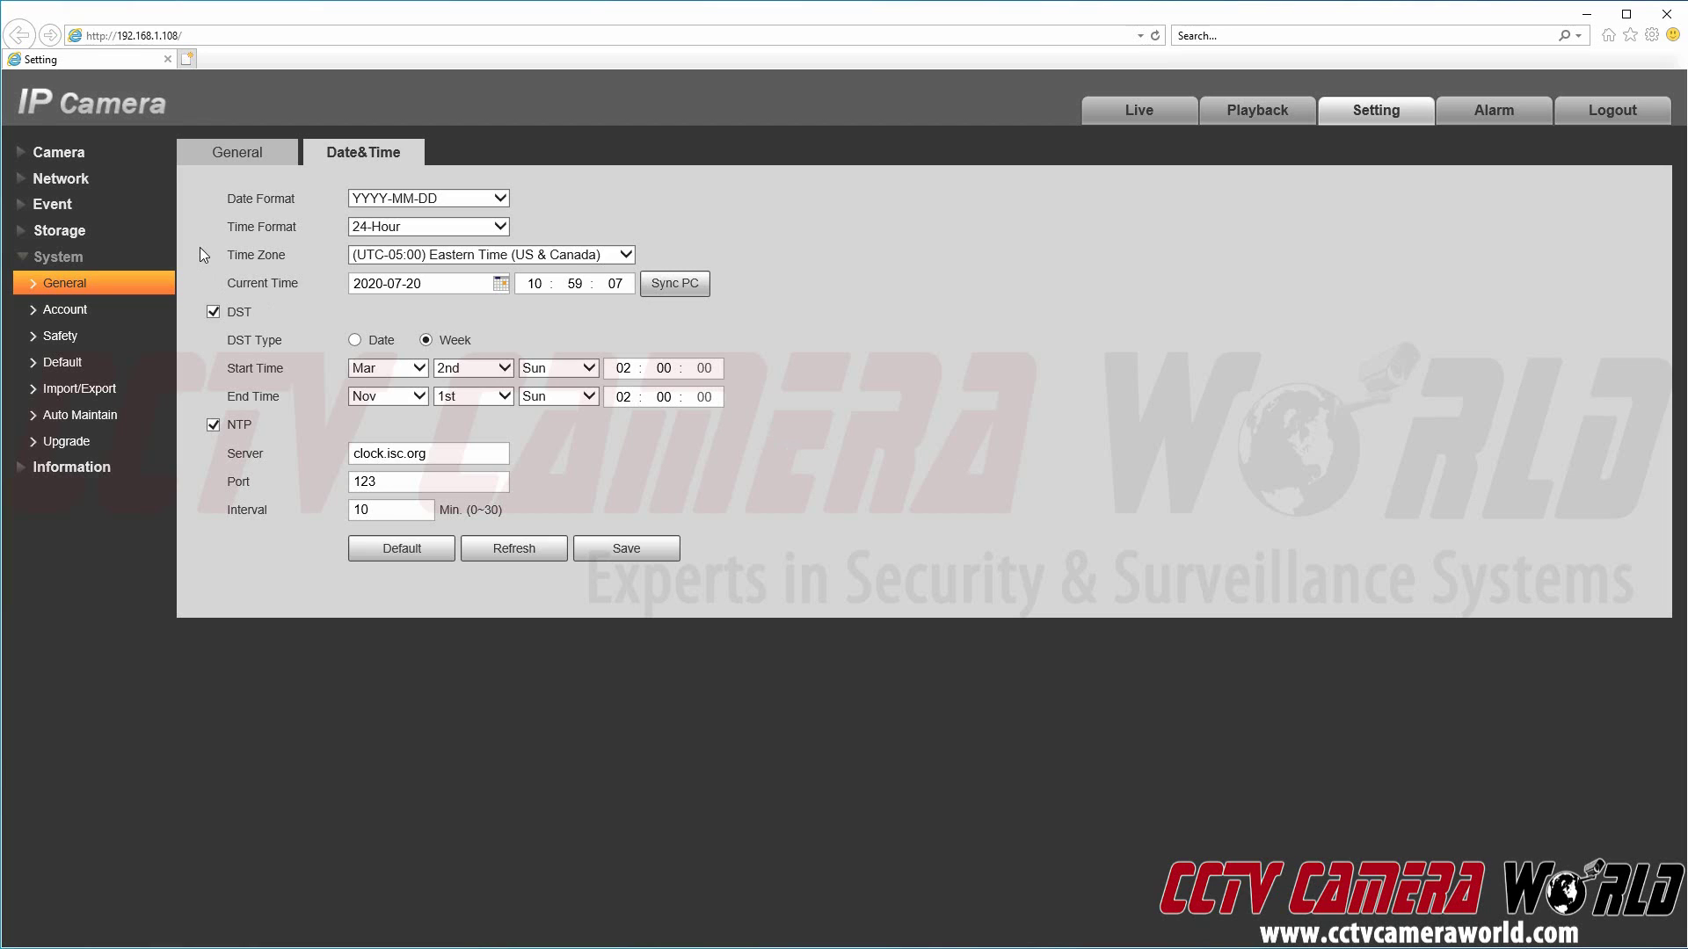
Step: Switch Camera > Conditions > Profile Management to Schedule mode
left_click(78, 153)
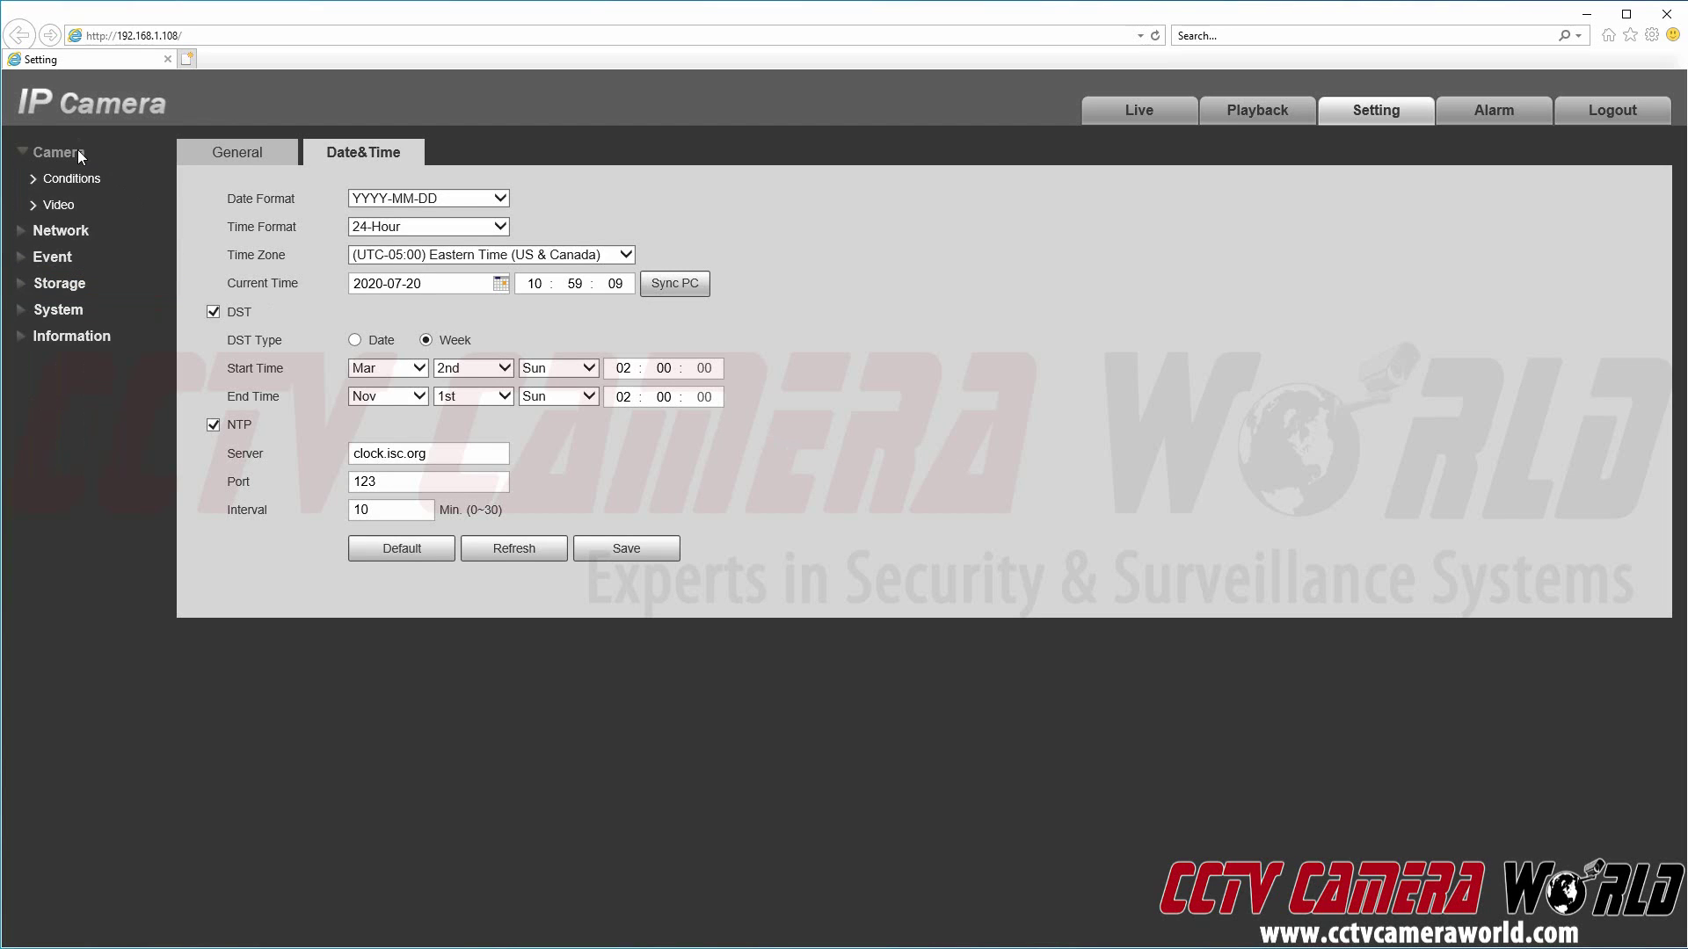
left_click(84, 183)
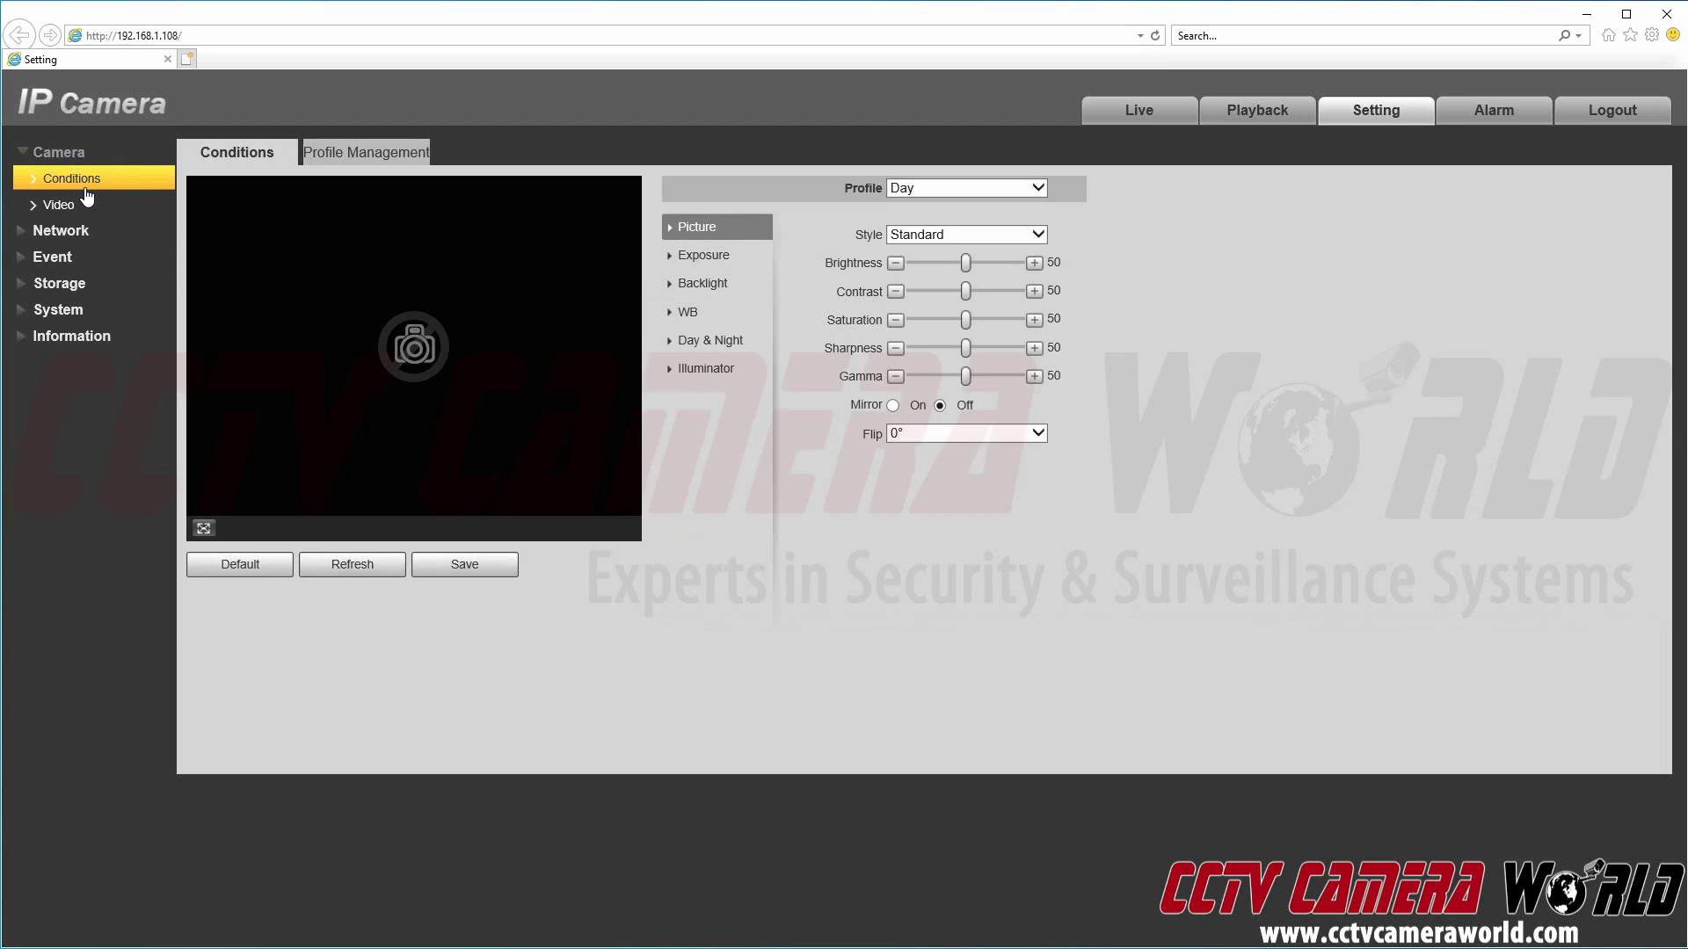
left_click(365, 156)
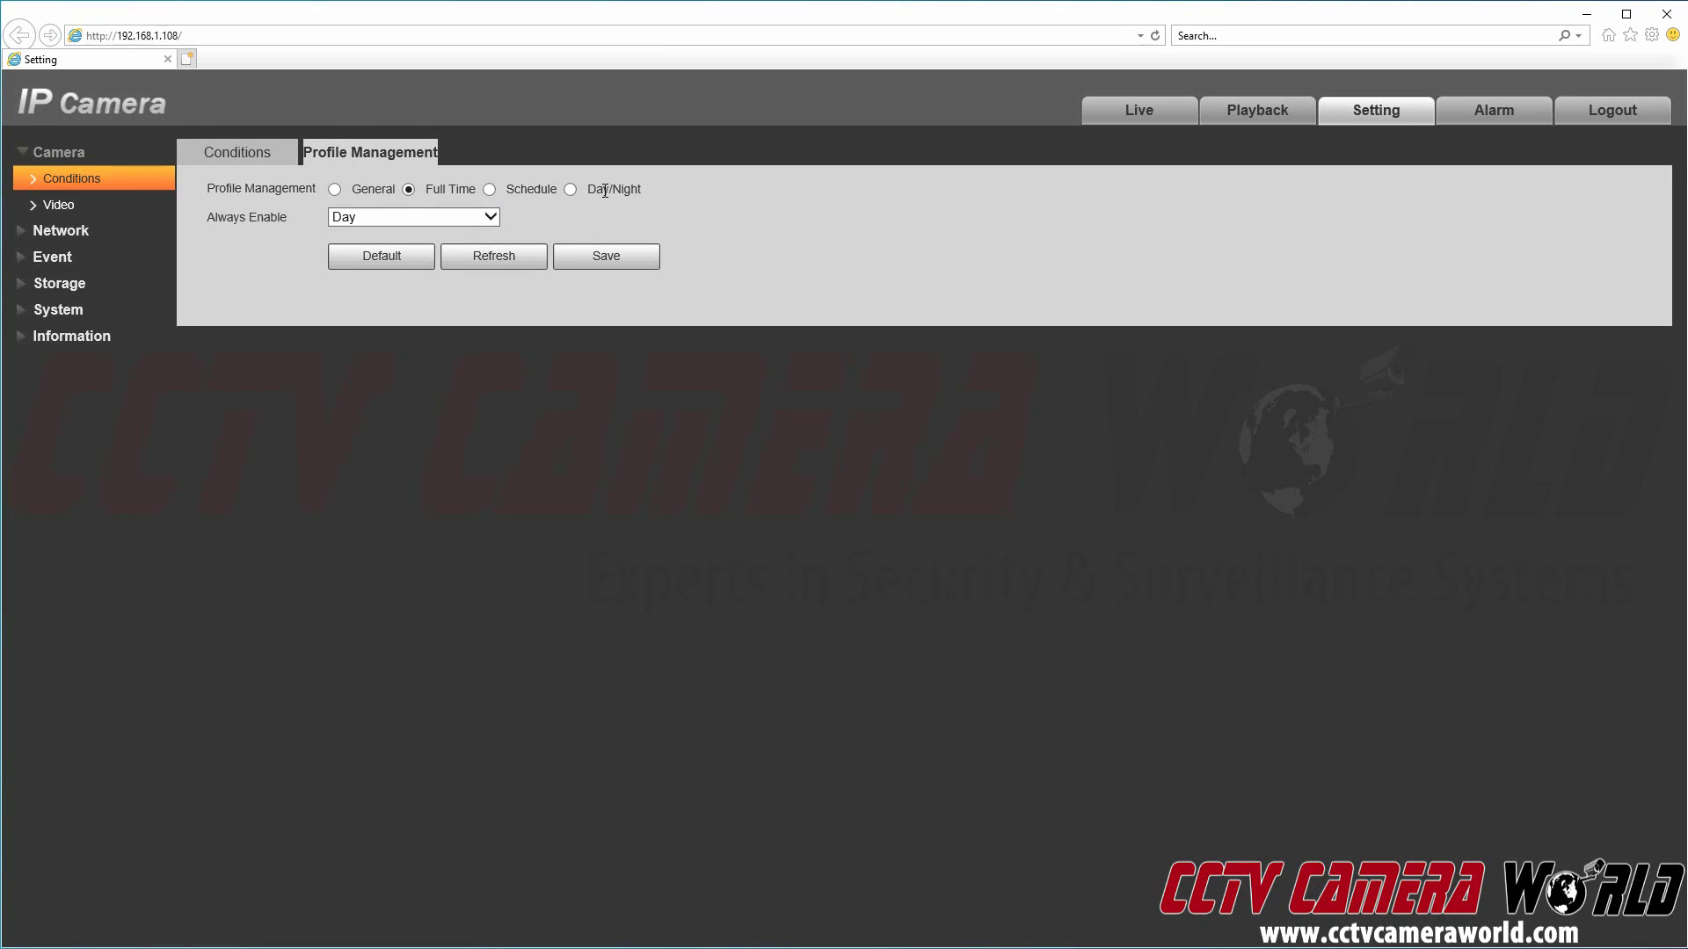
left_click(489, 190)
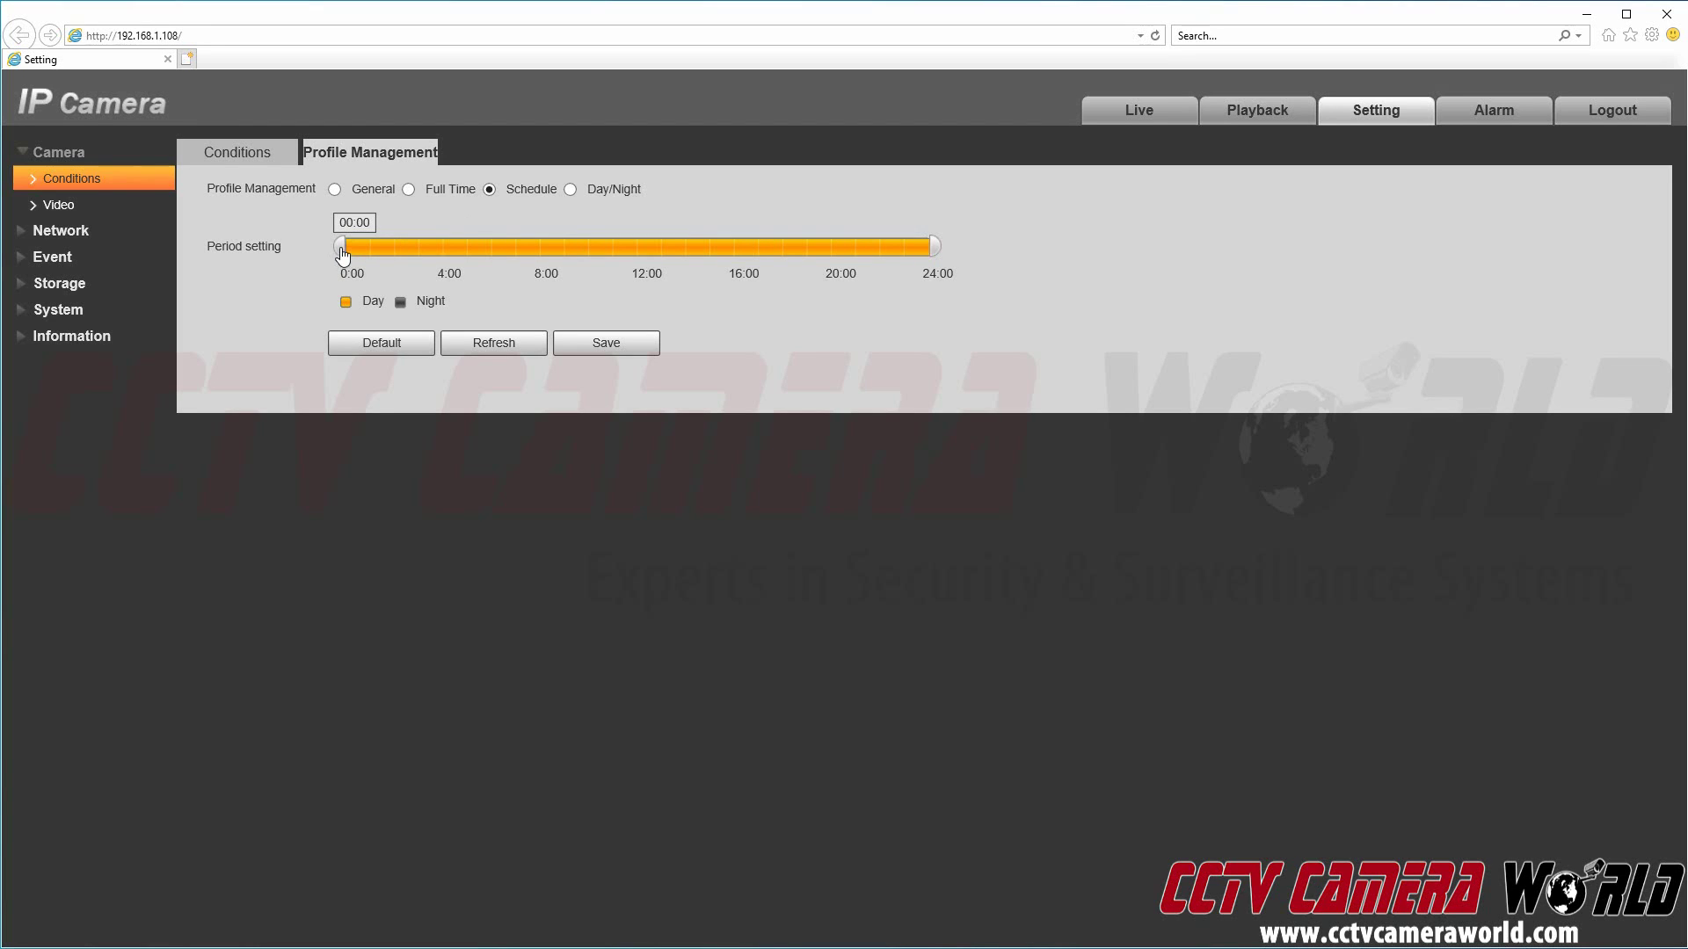
Step: Drag the Day period on the timeline to 05:58–19:56 and save the schedule
left_click_drag(342, 255, 490, 254)
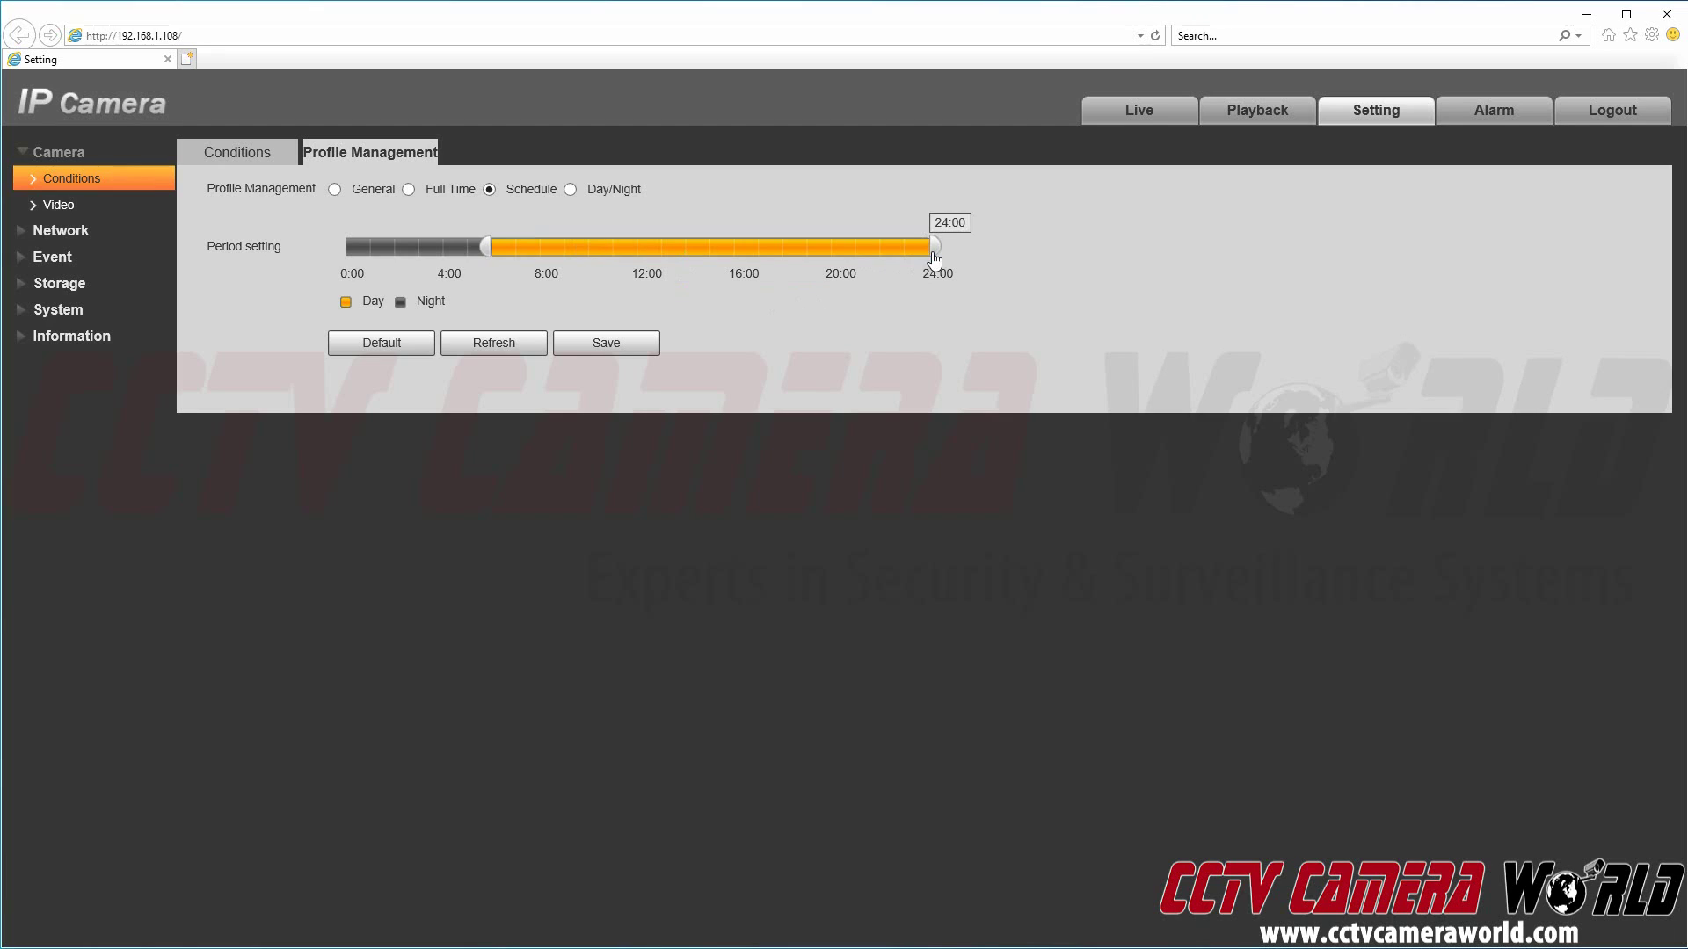
left_click_drag(934, 257, 826, 257)
left_click(626, 341)
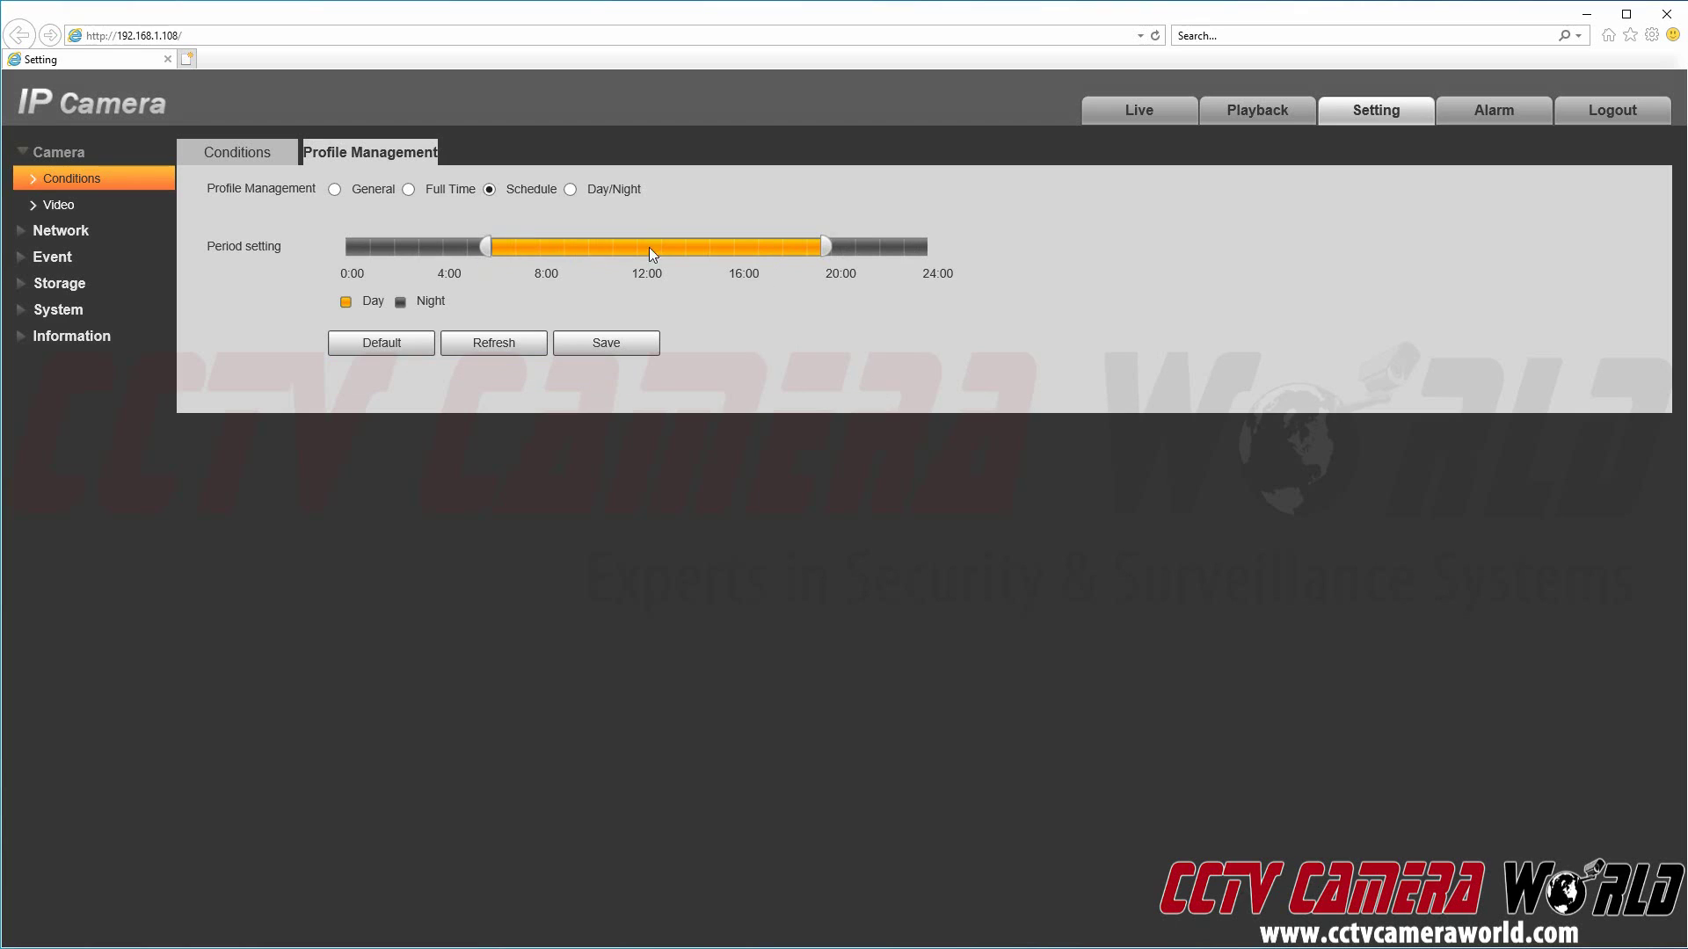
left_click(610, 345)
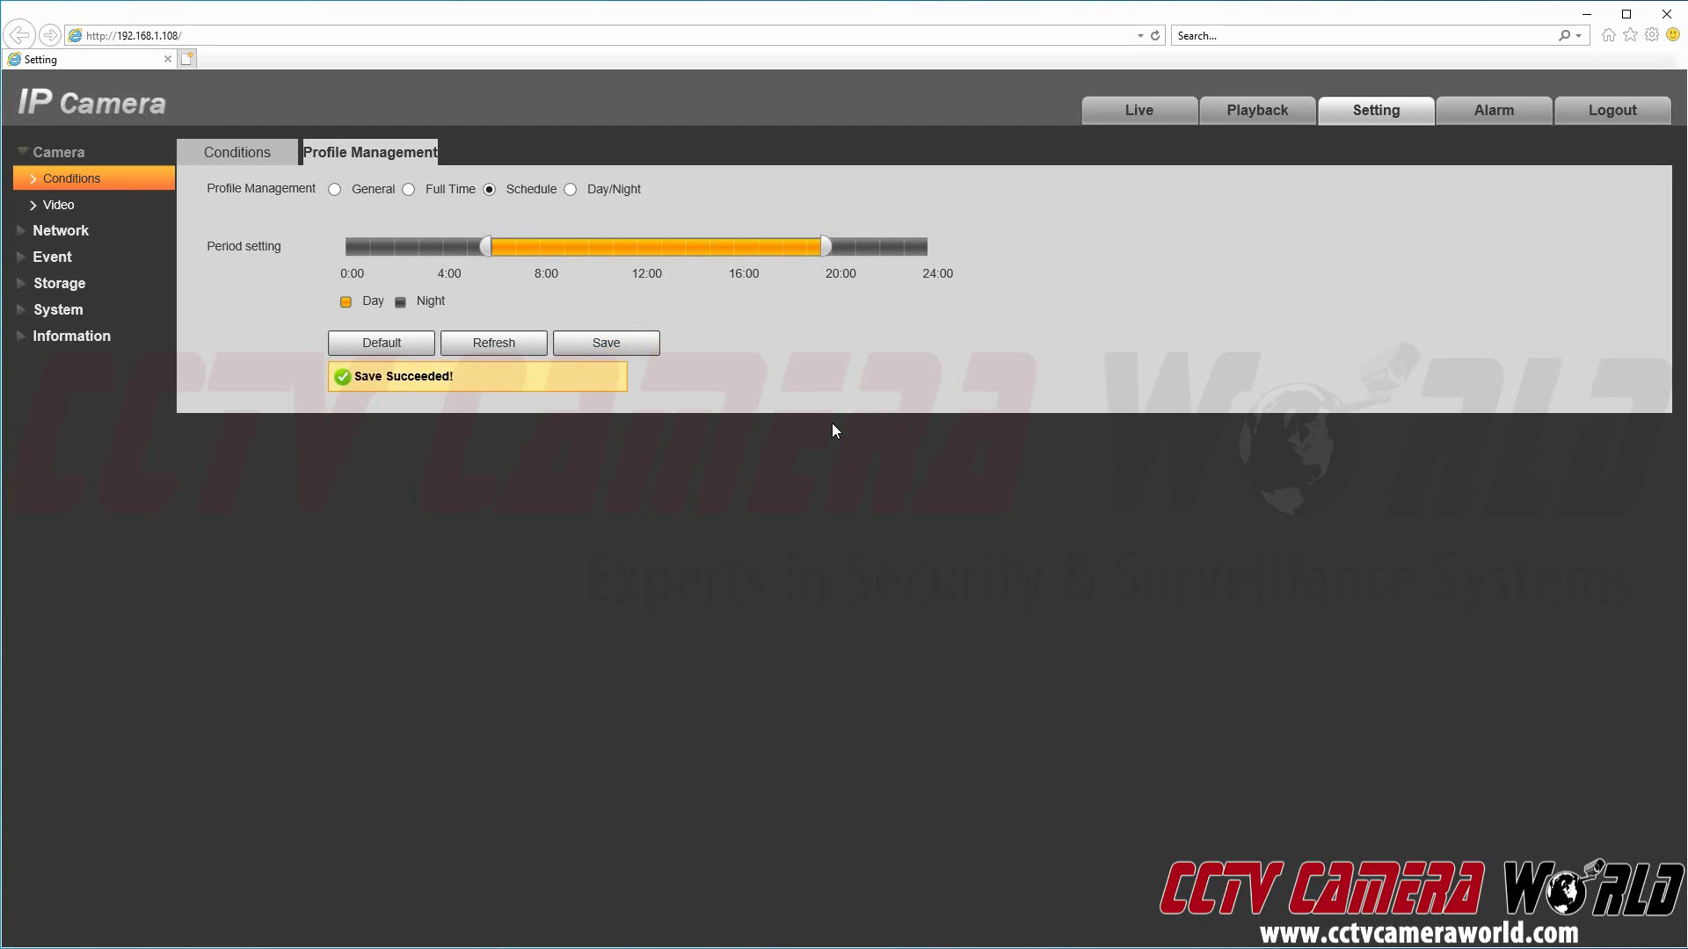
Step: Return to Conditions with the Day profile selected and image flip kept at 0°
left_click(274, 156)
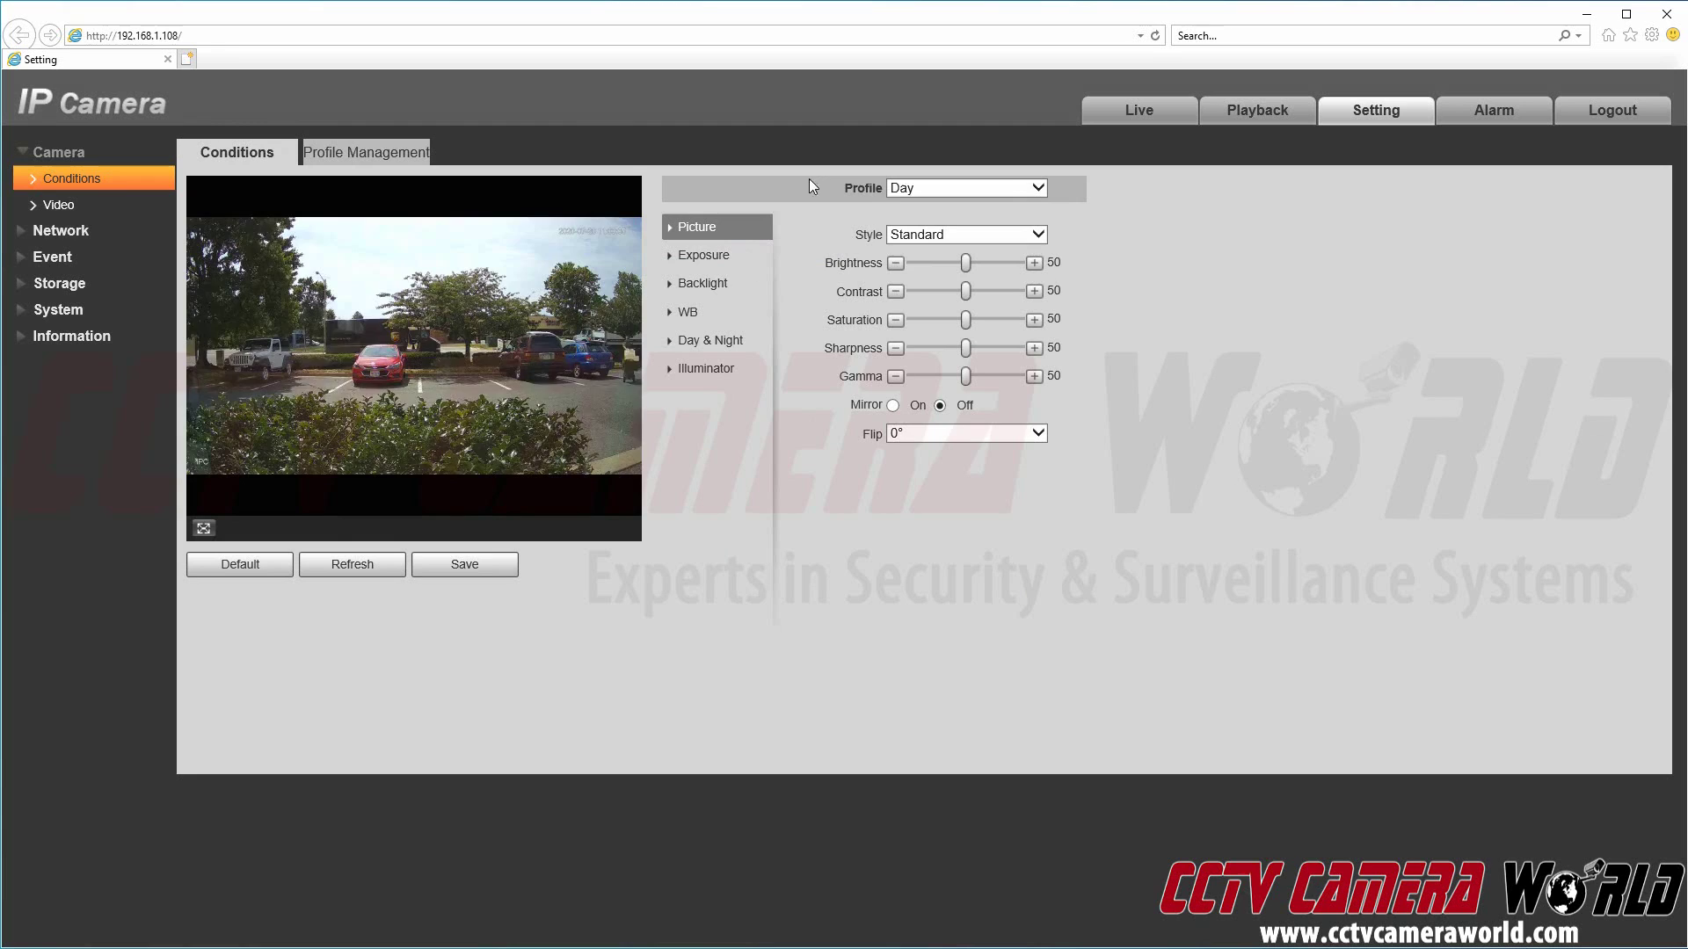
left_click(998, 188)
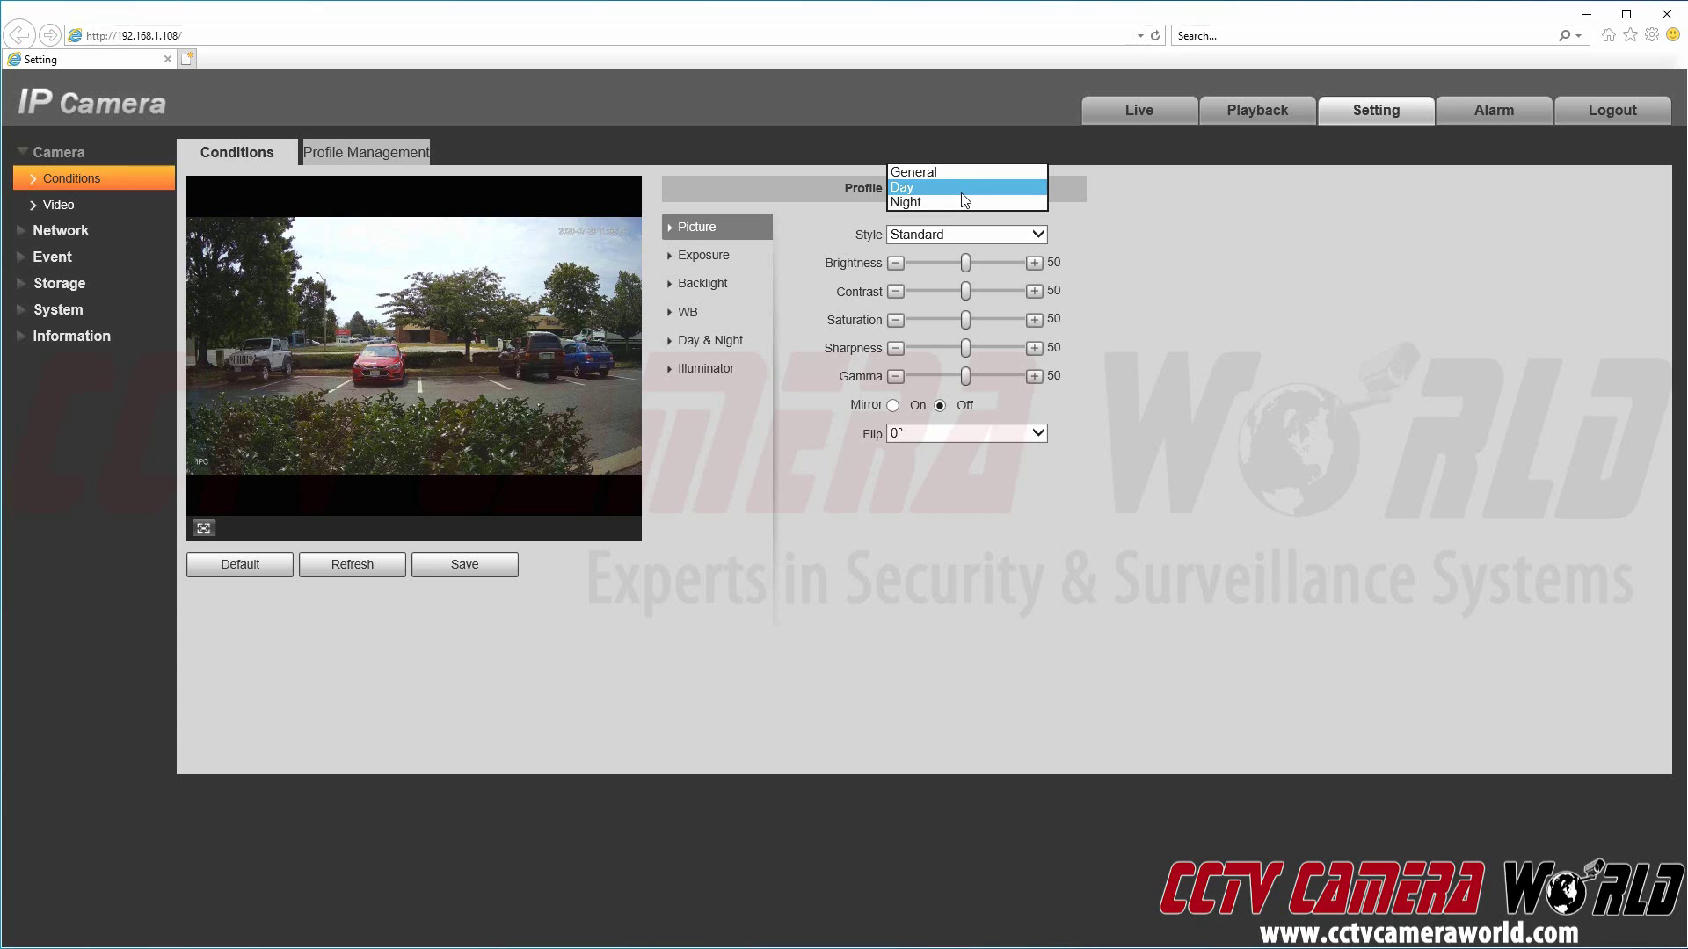
left_click(1185, 216)
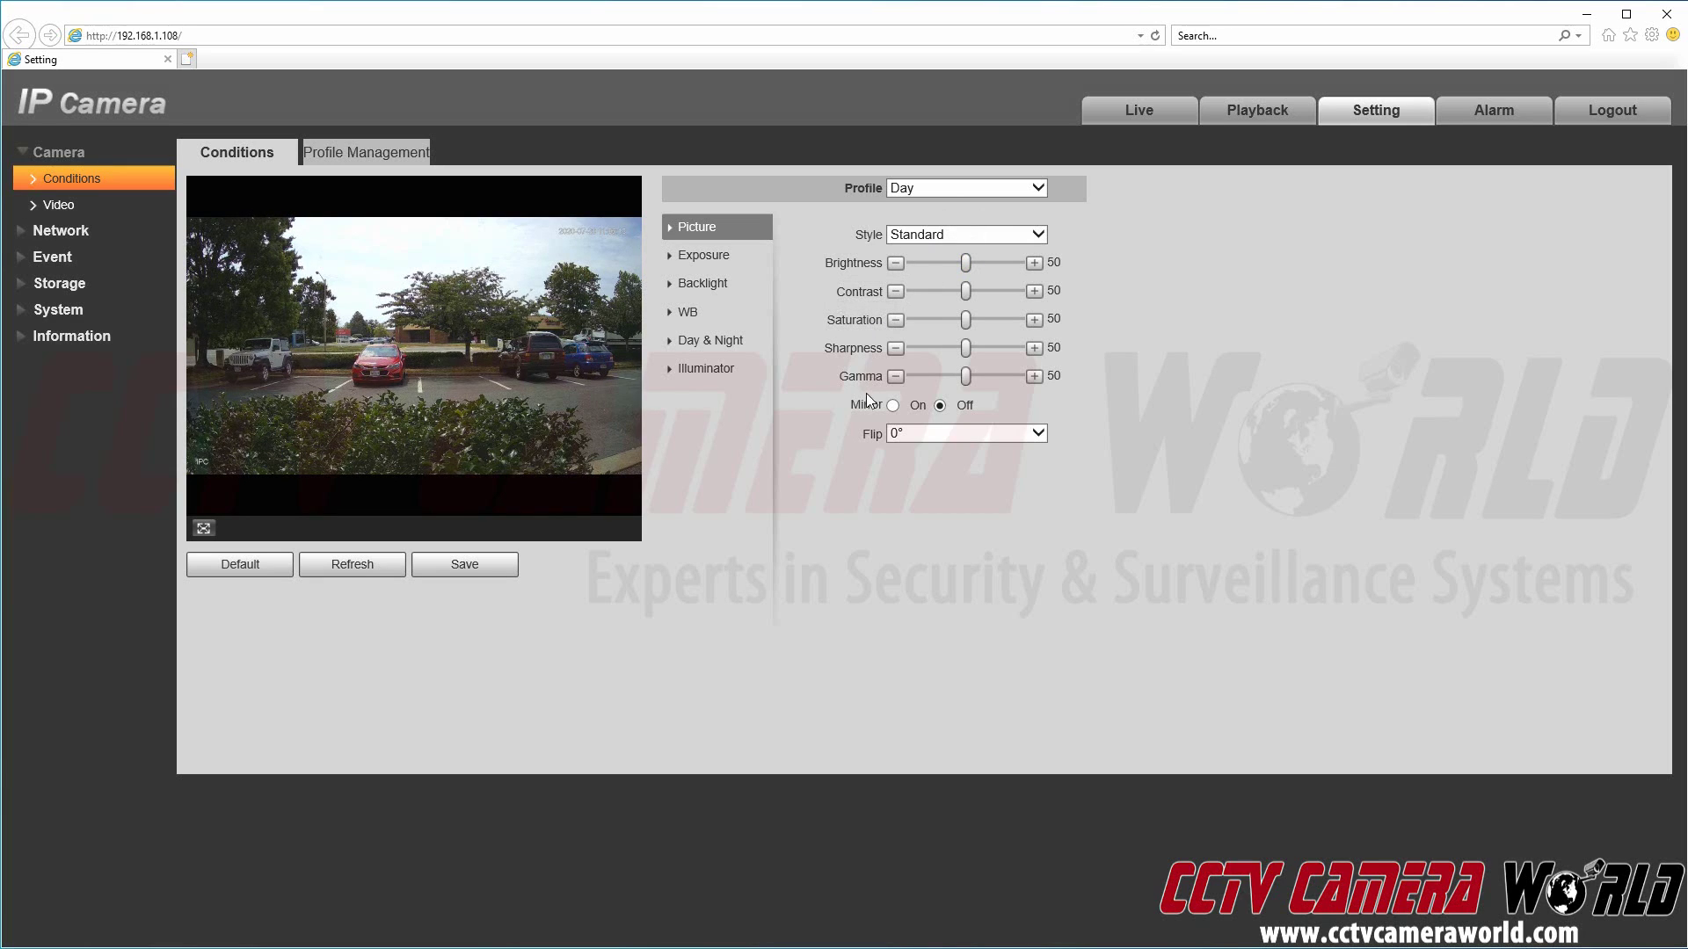
left_click(896, 434)
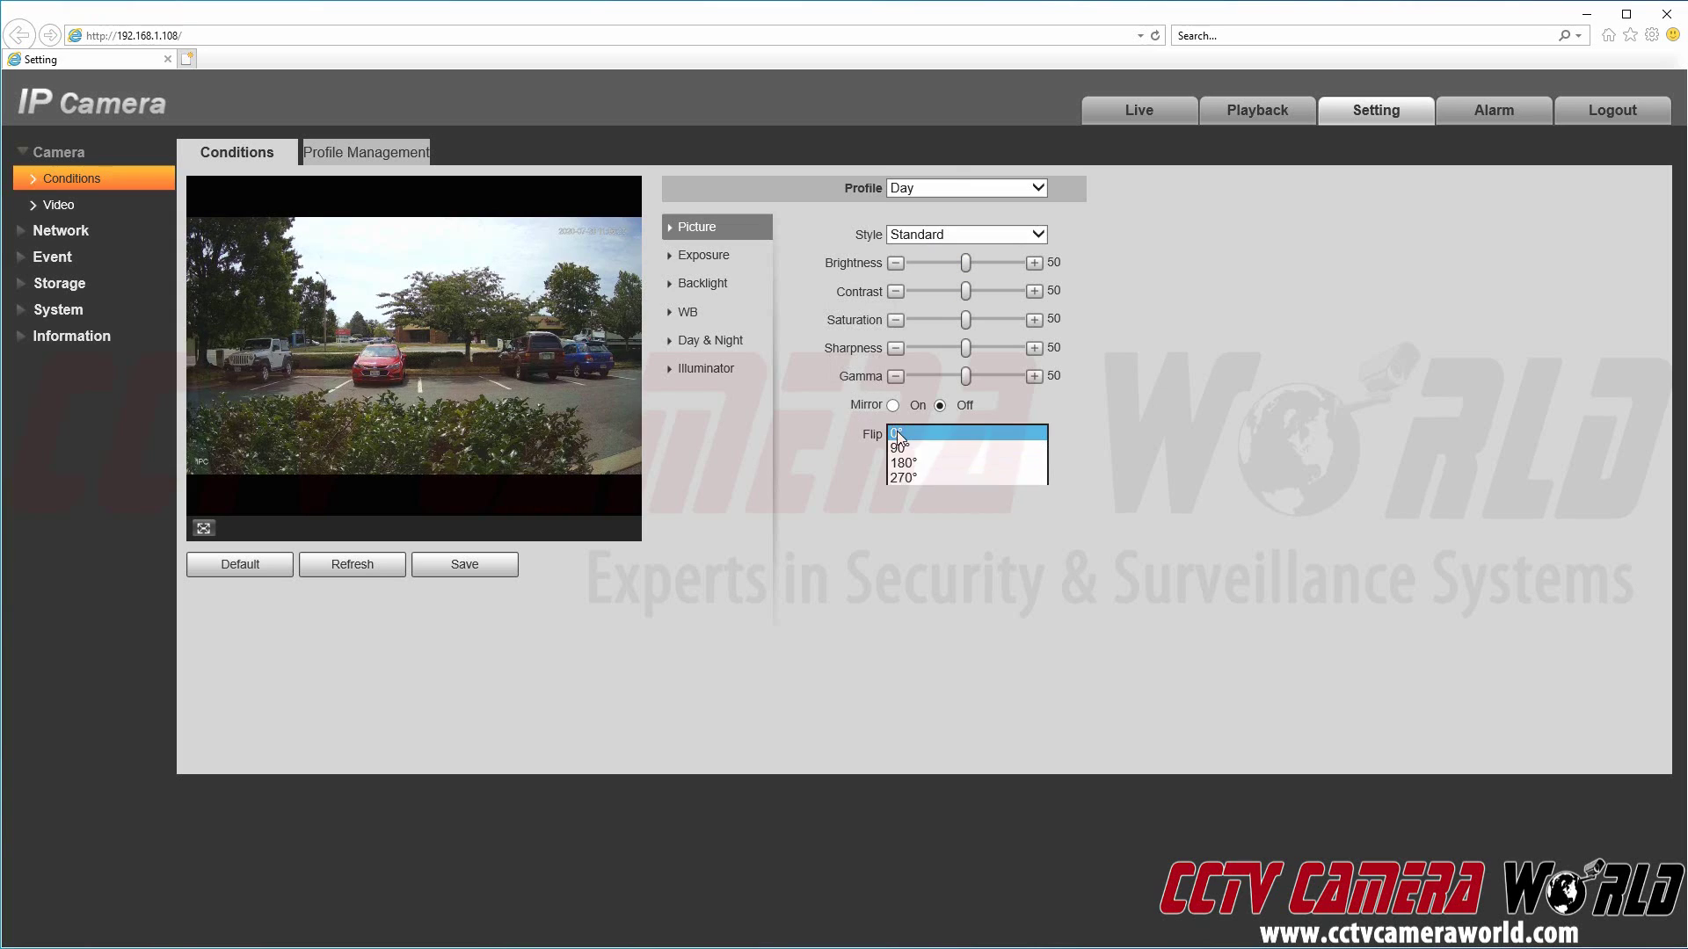
left_click(899, 435)
Step: Keep anti-flicker Outdoor, try Shutter Priority at 1/30 shutter, then switch exposure to Manual
left_click(701, 260)
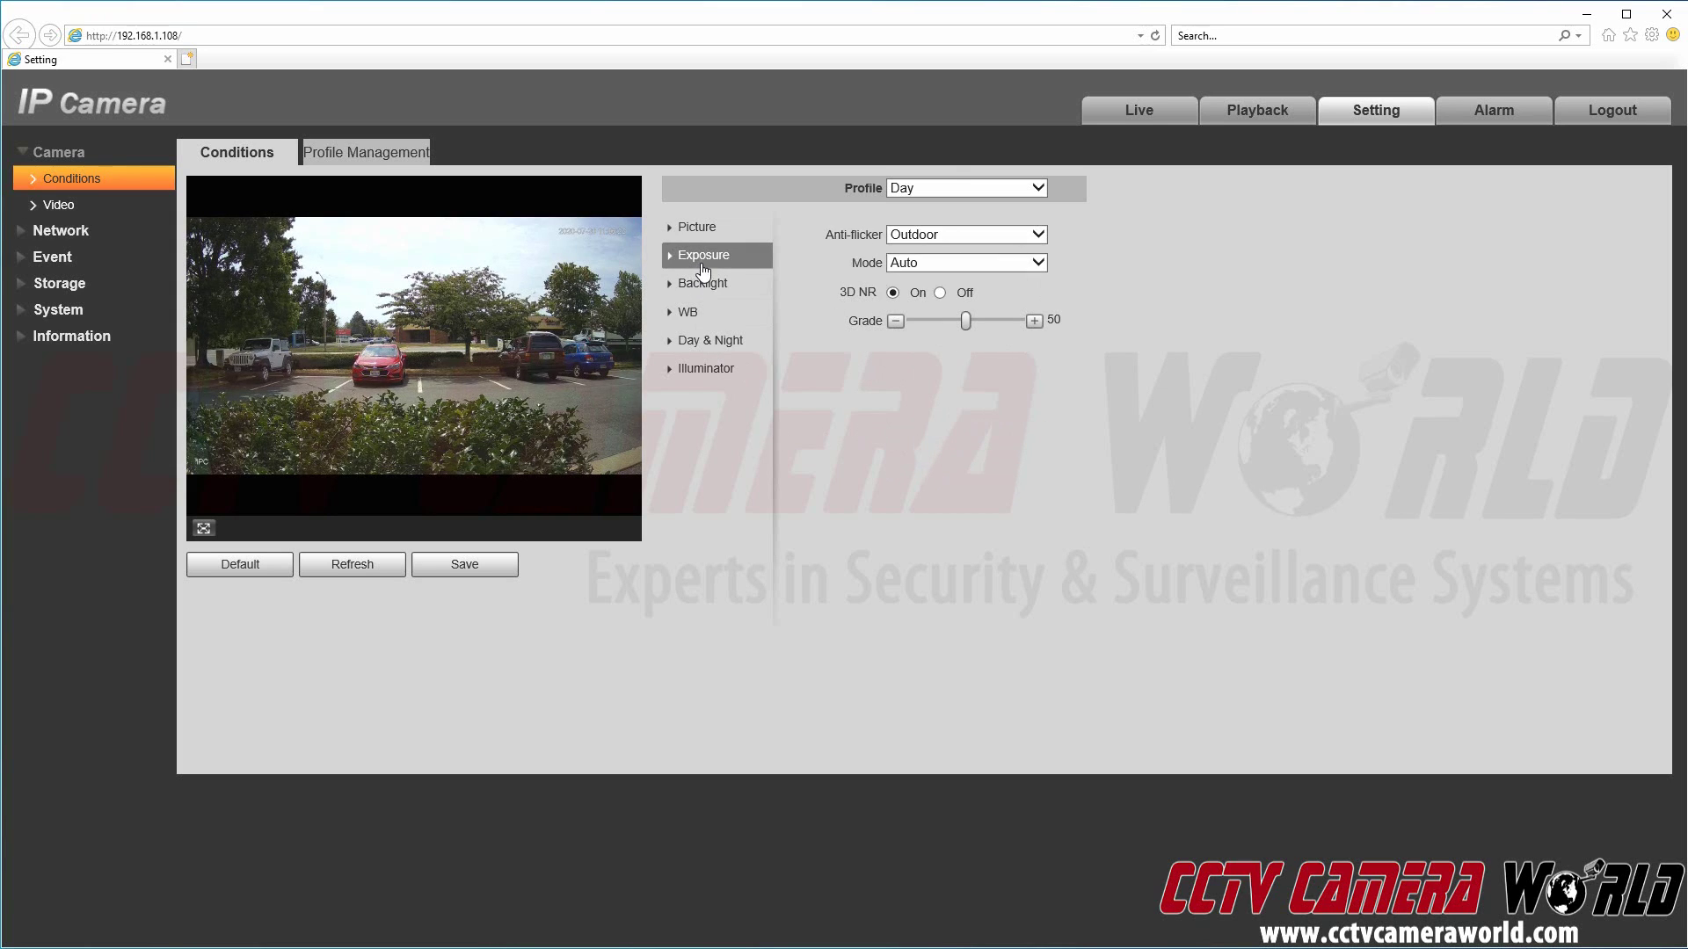
left_click(898, 243)
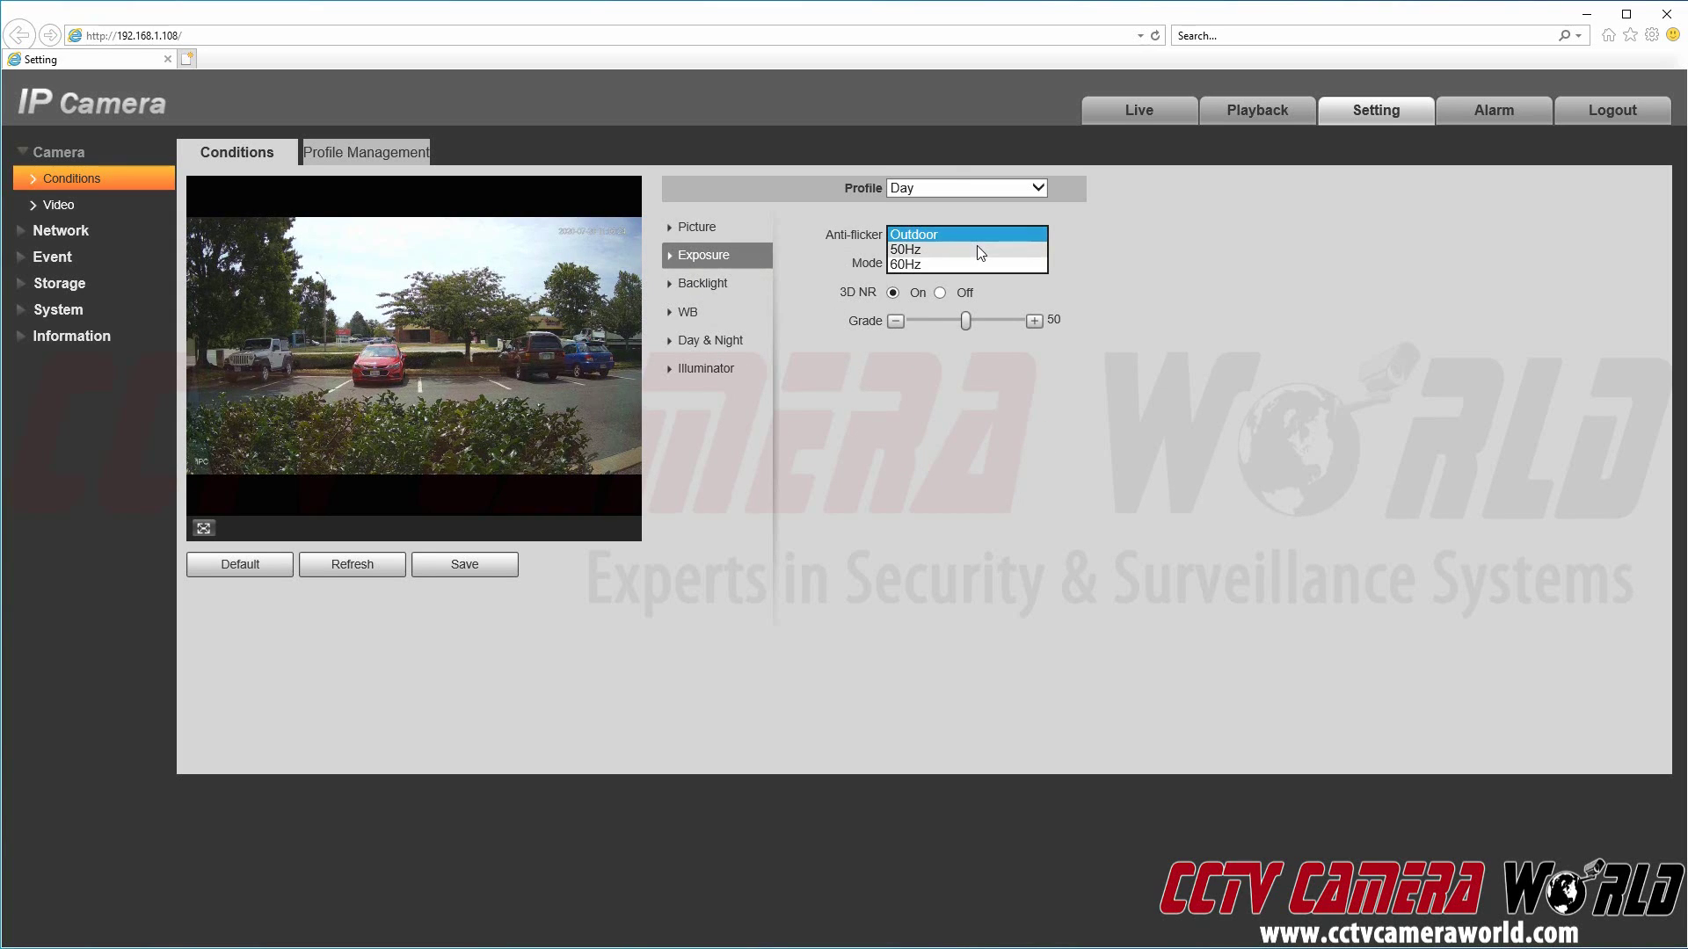
left_click(923, 233)
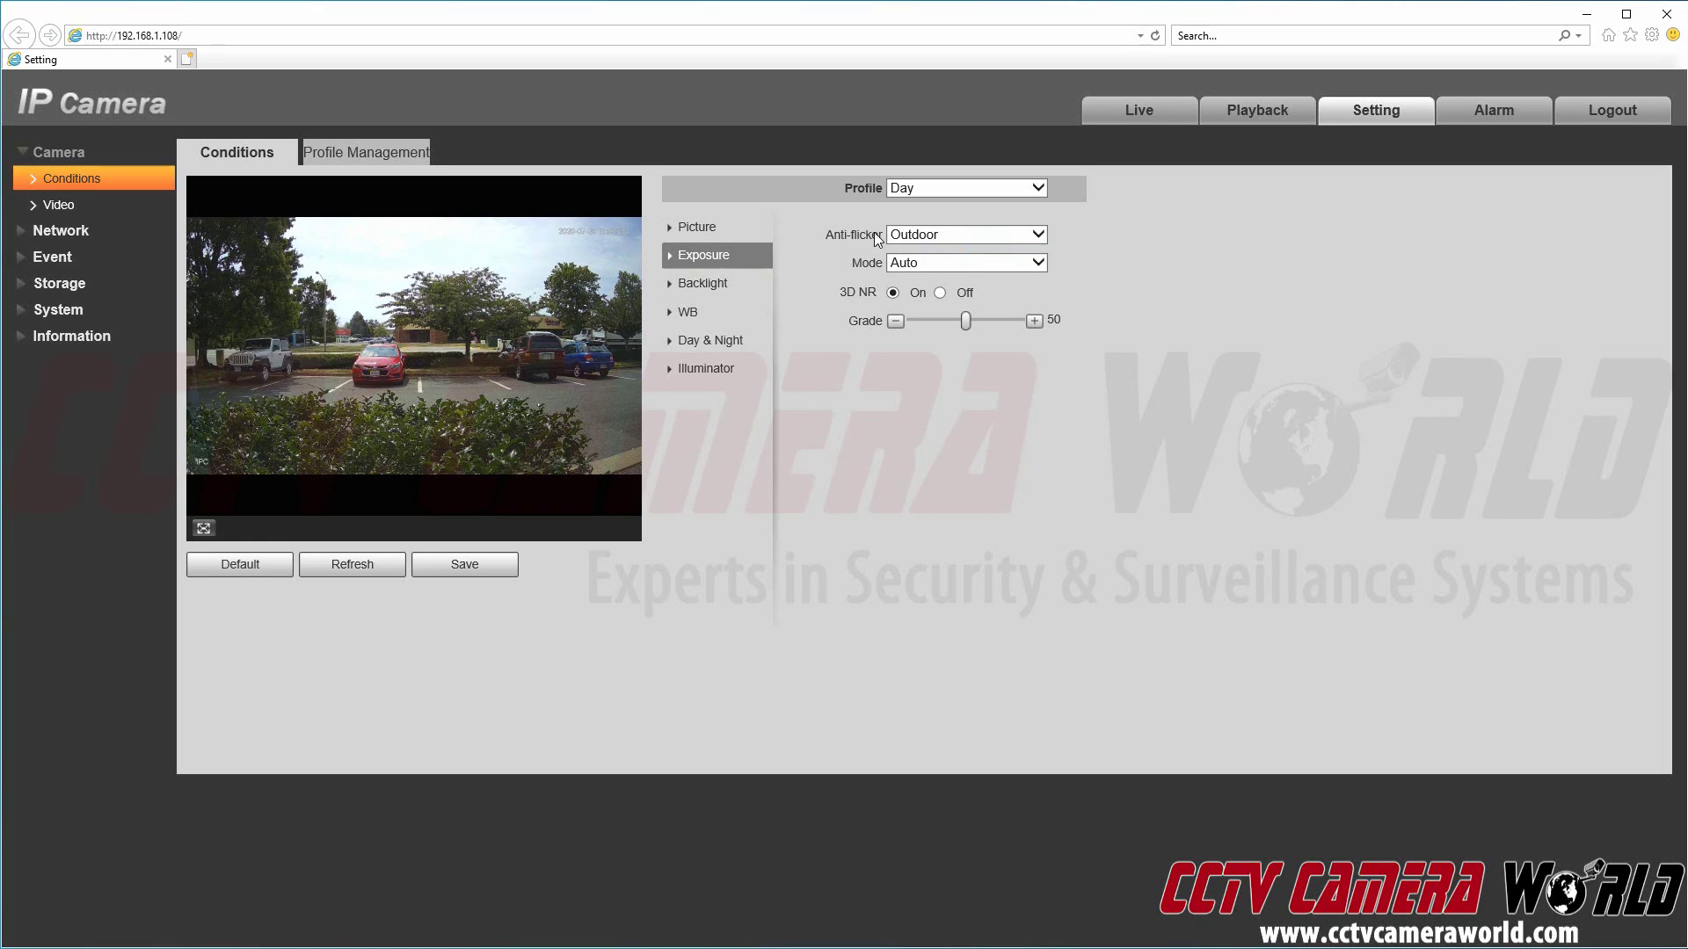
left_click(905, 267)
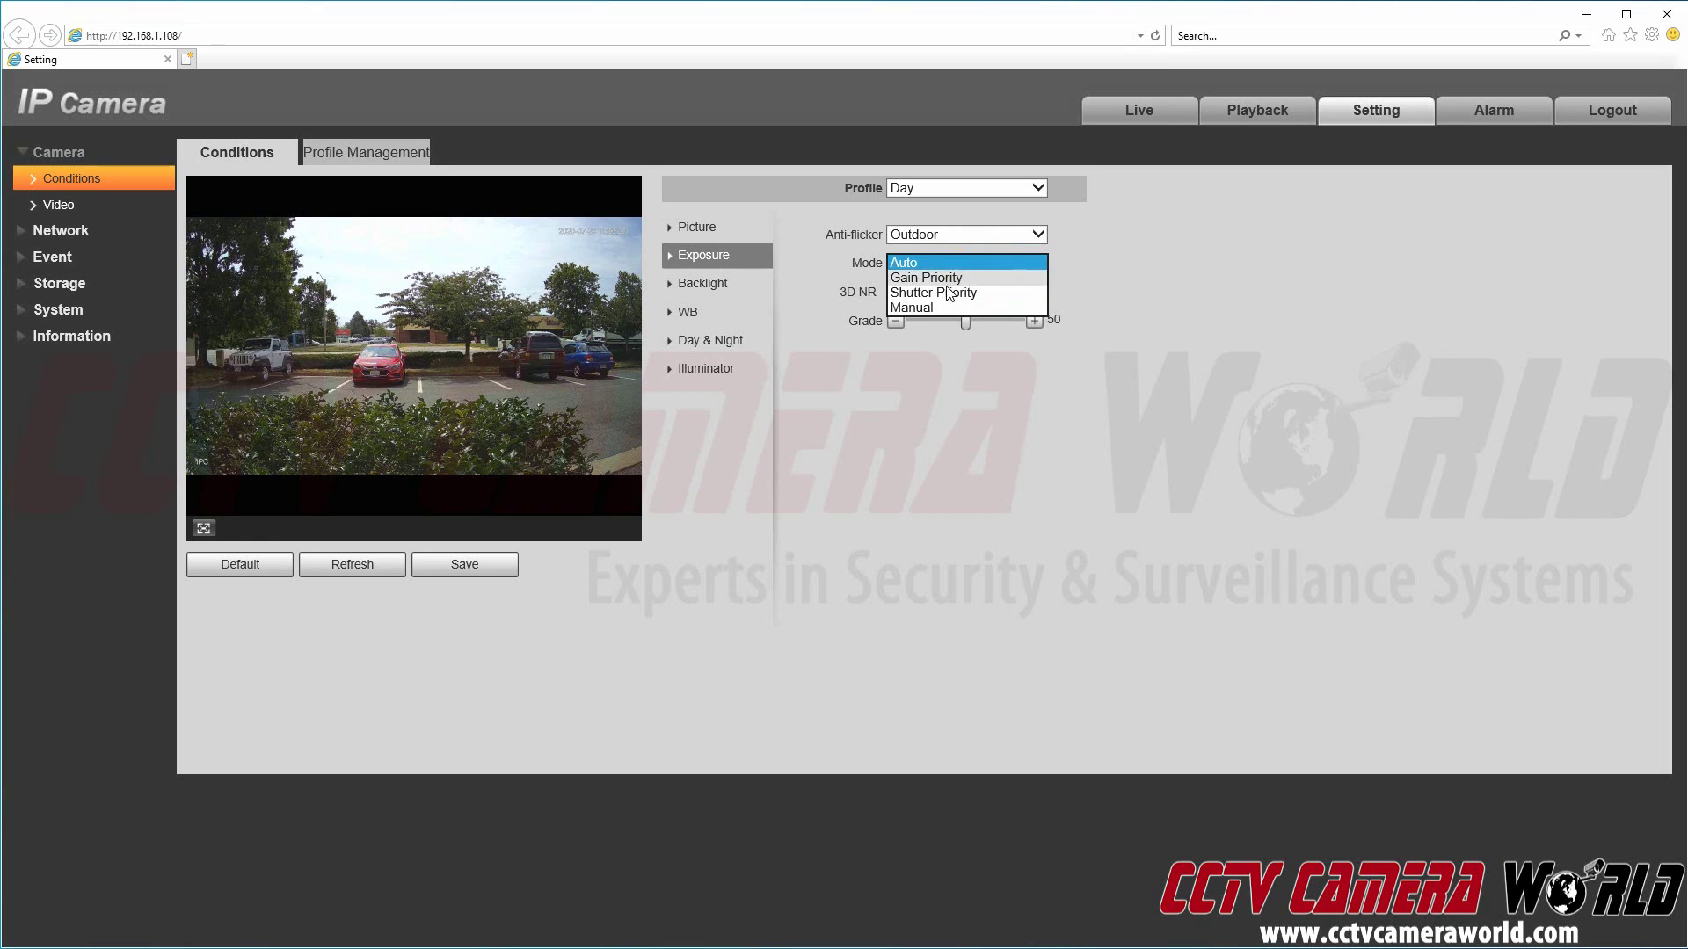
left_click(944, 292)
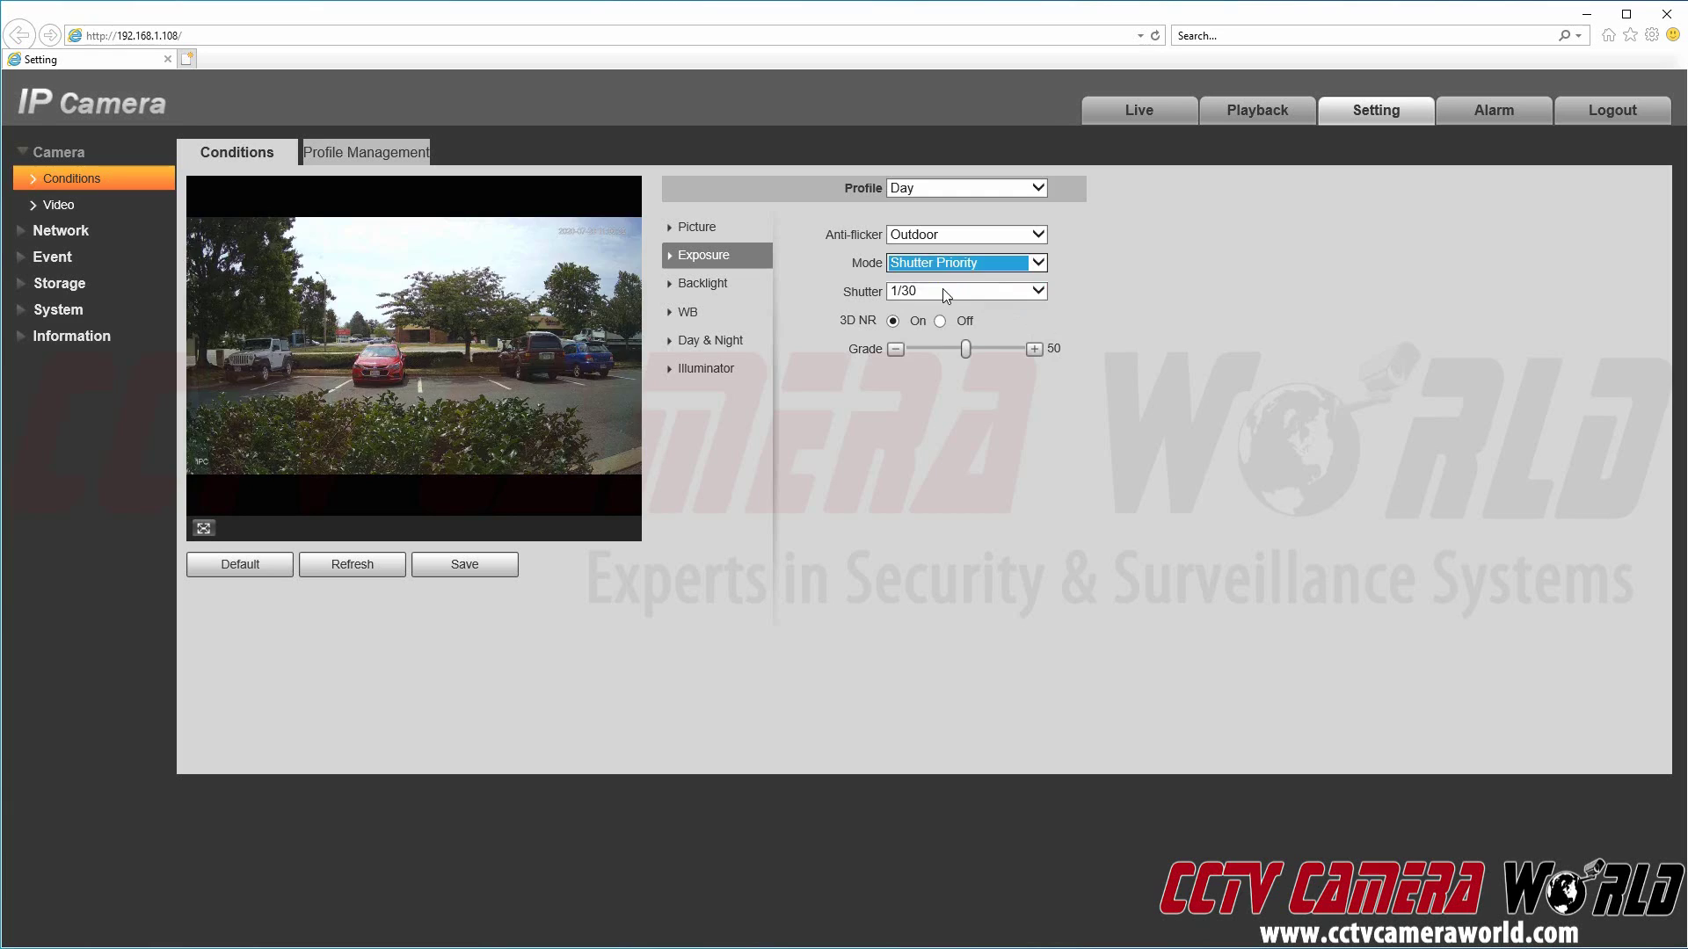
left_click(942, 288)
left_click(1032, 292)
left_click(1035, 263)
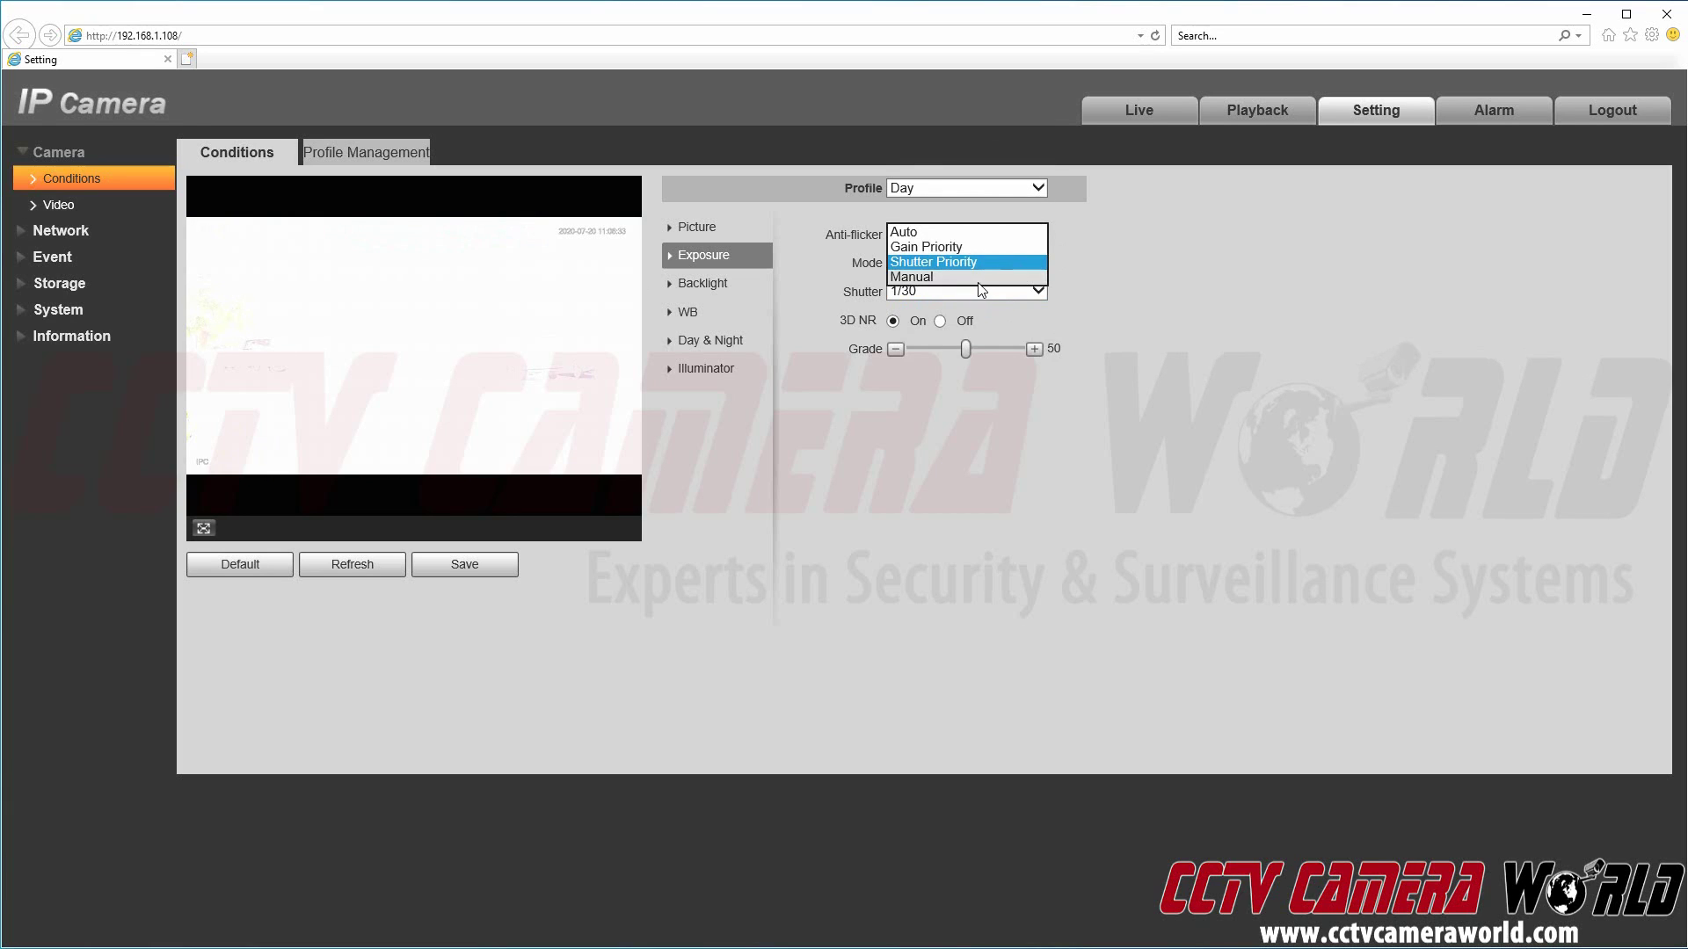
left_click(973, 289)
left_click(972, 290)
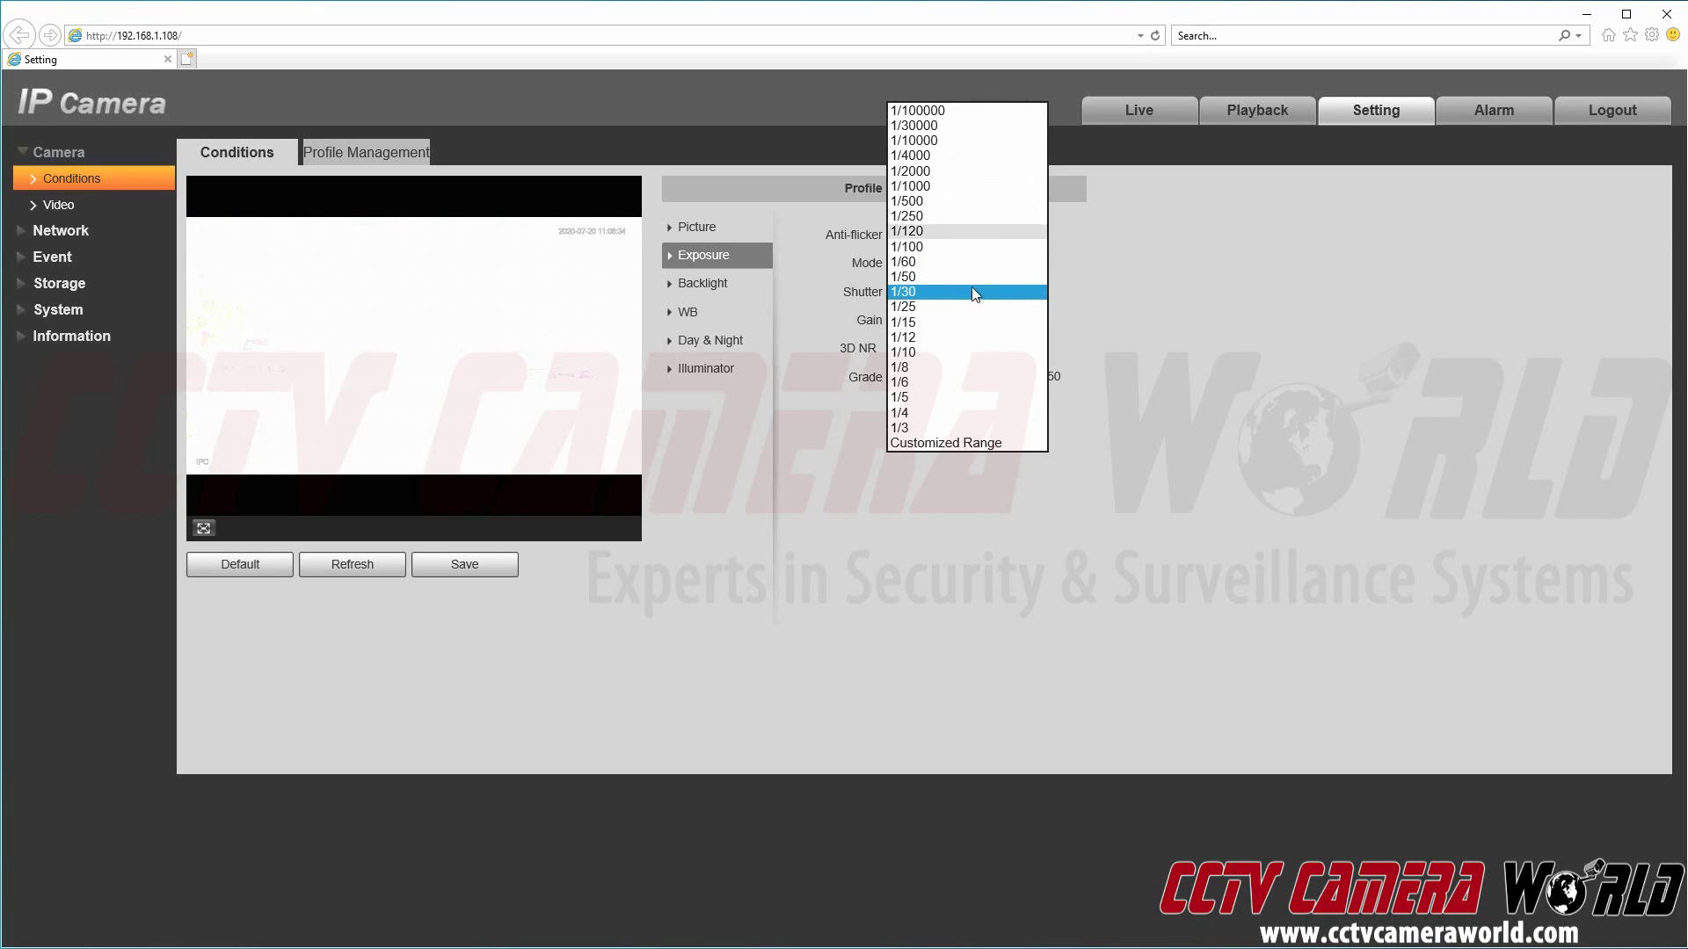
Step: Set the minimum gain to 0 and change exposure mode back to Auto
left_click(1216, 346)
double_click(921, 317)
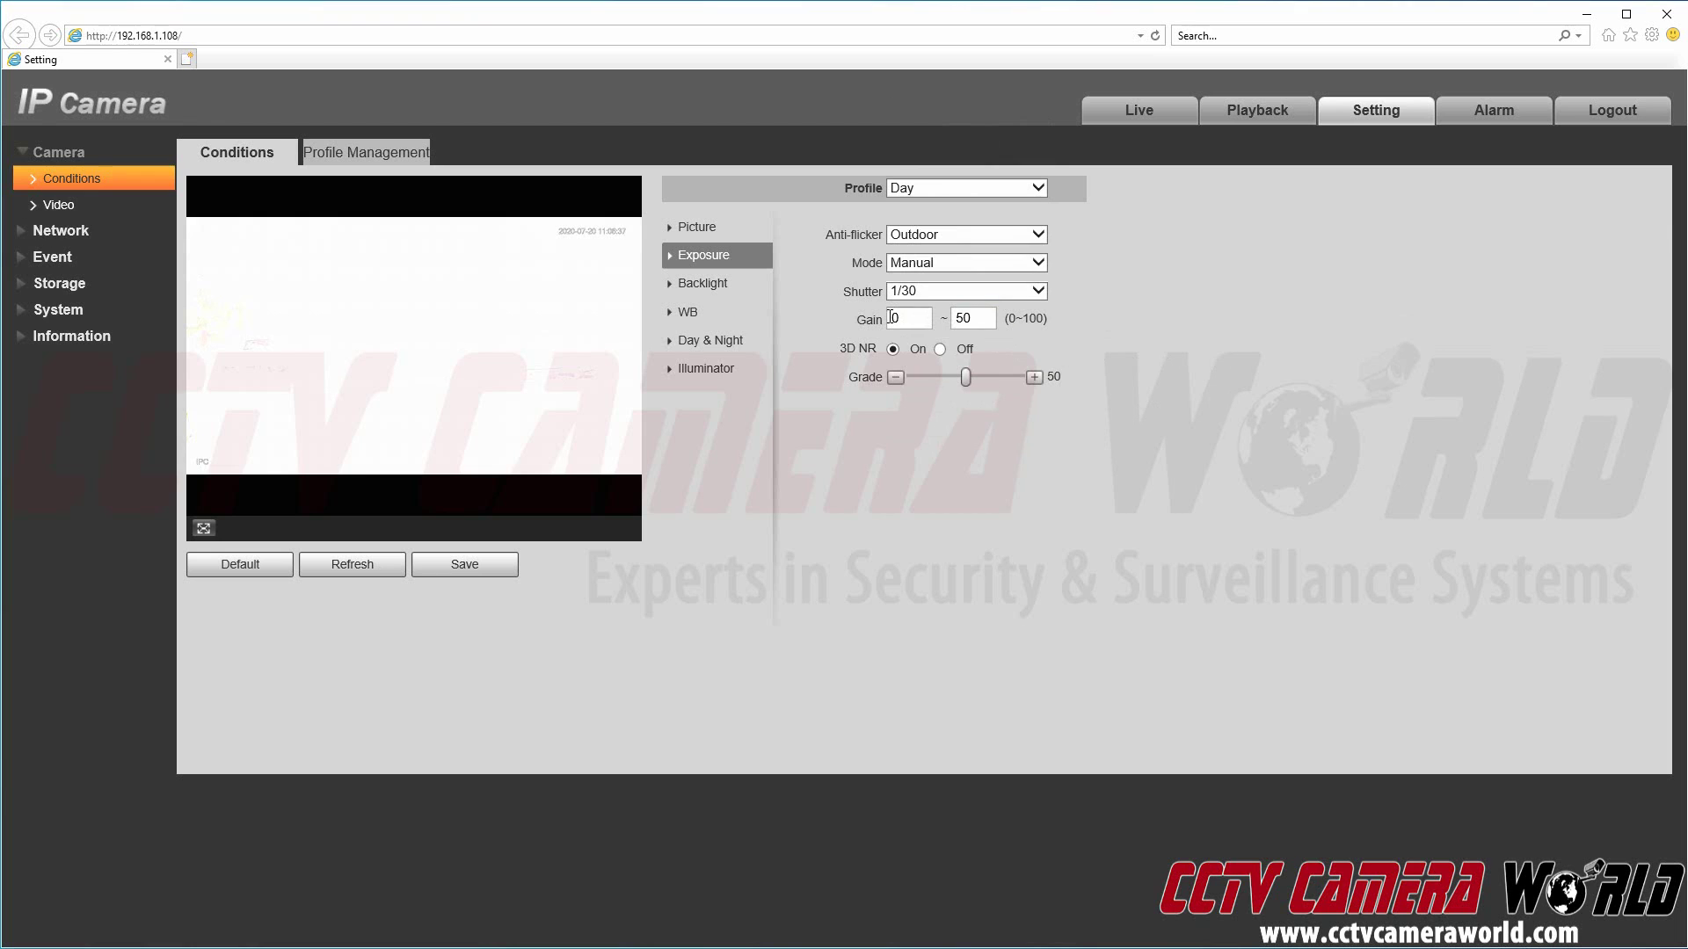
type("0")
left_click(931, 265)
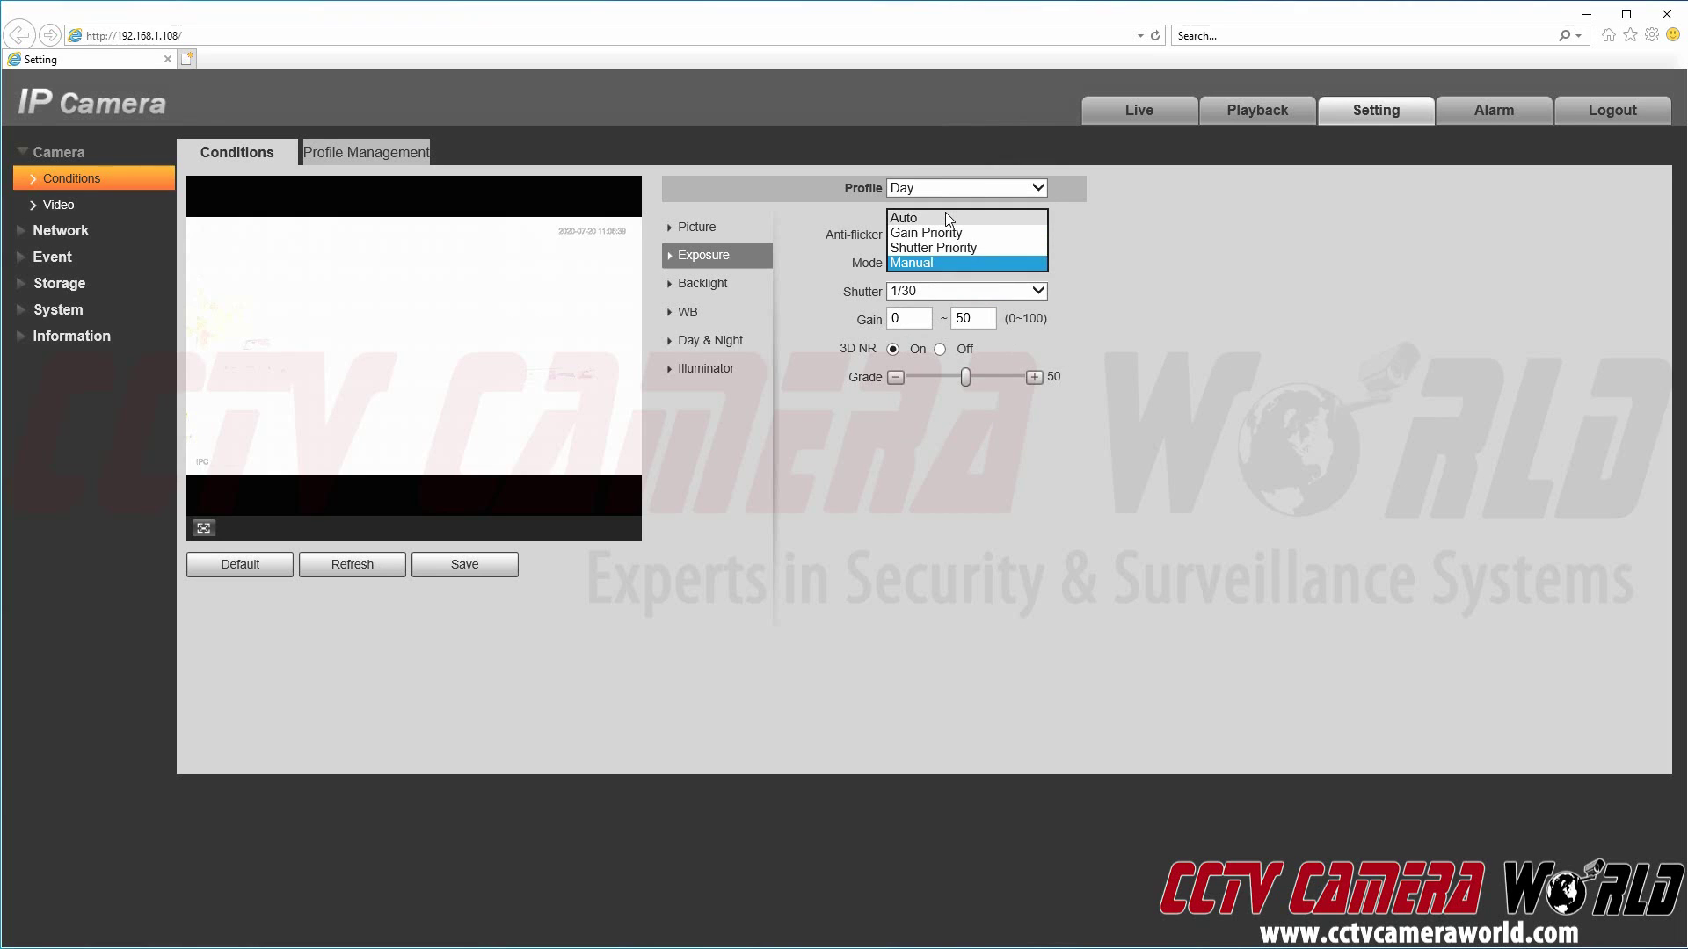
left_click(946, 217)
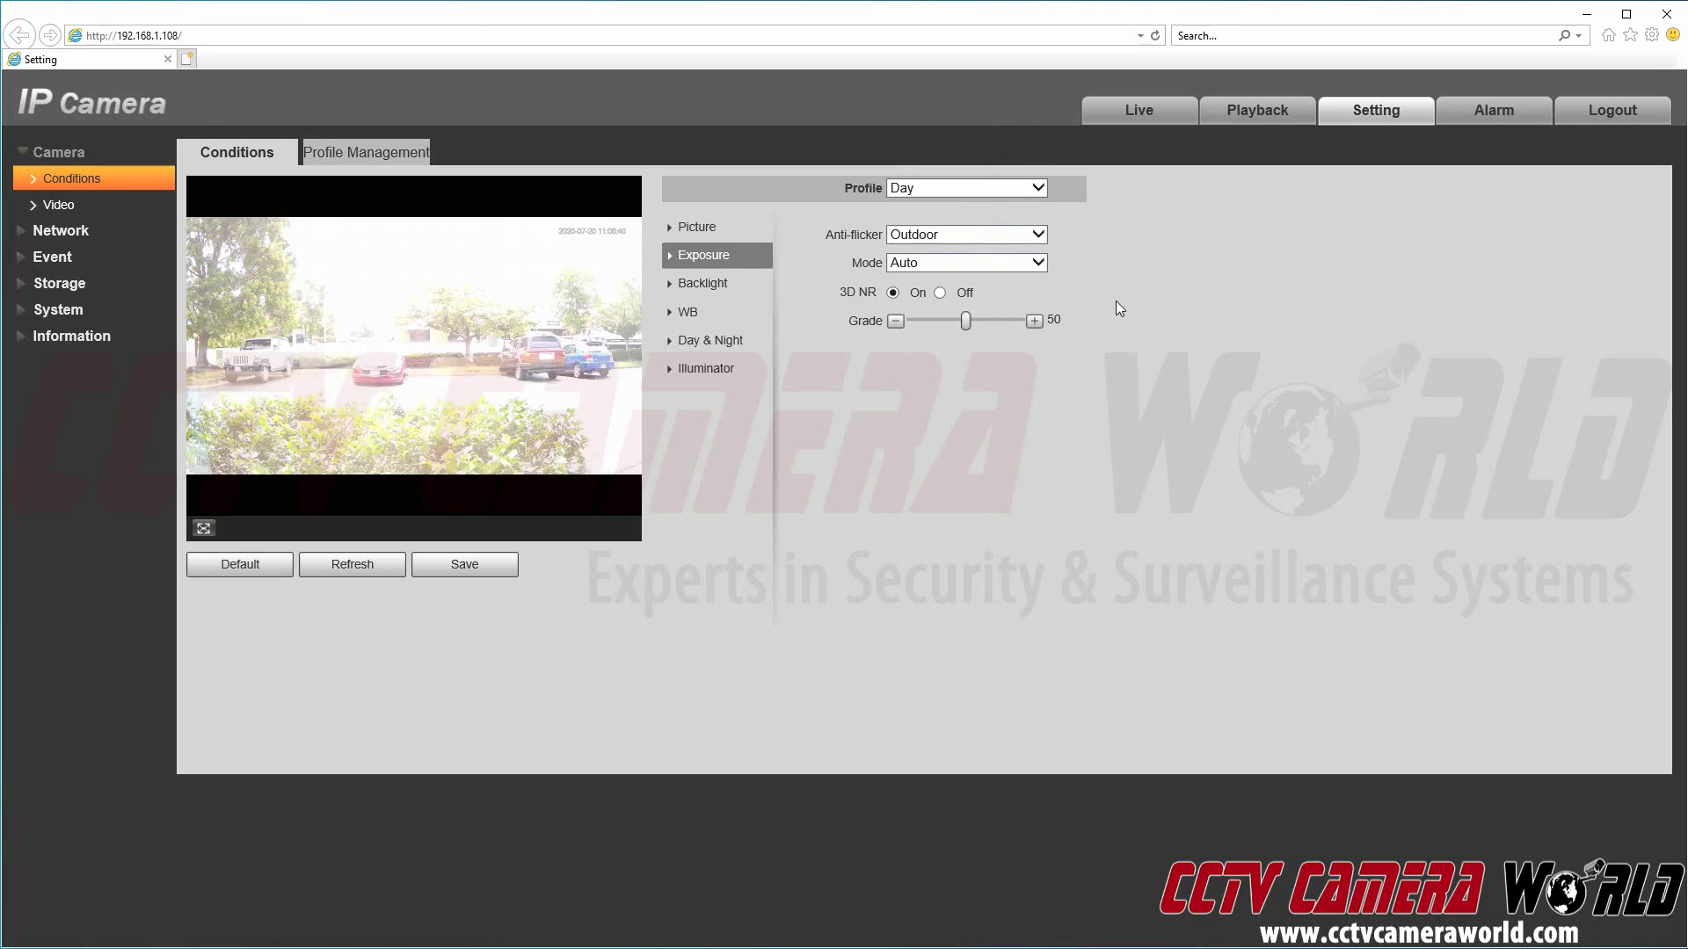
triple_click(856, 291)
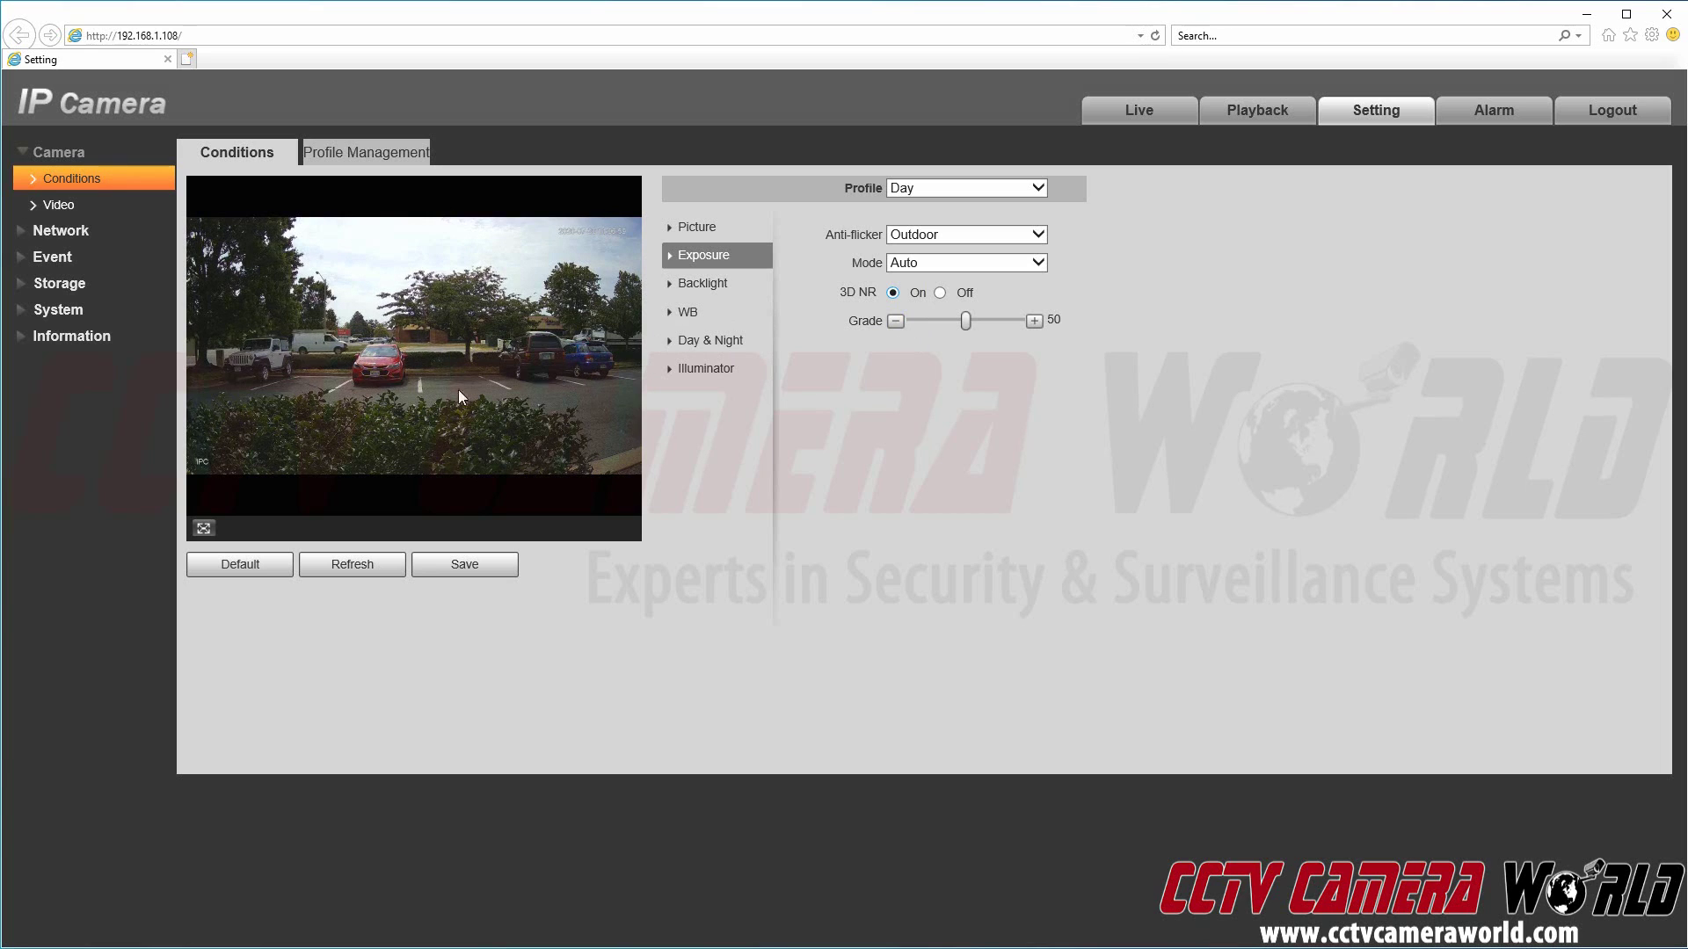
Step: Review the Day profile's backlight modes and leave backlight Off
left_click(707, 283)
left_click(941, 236)
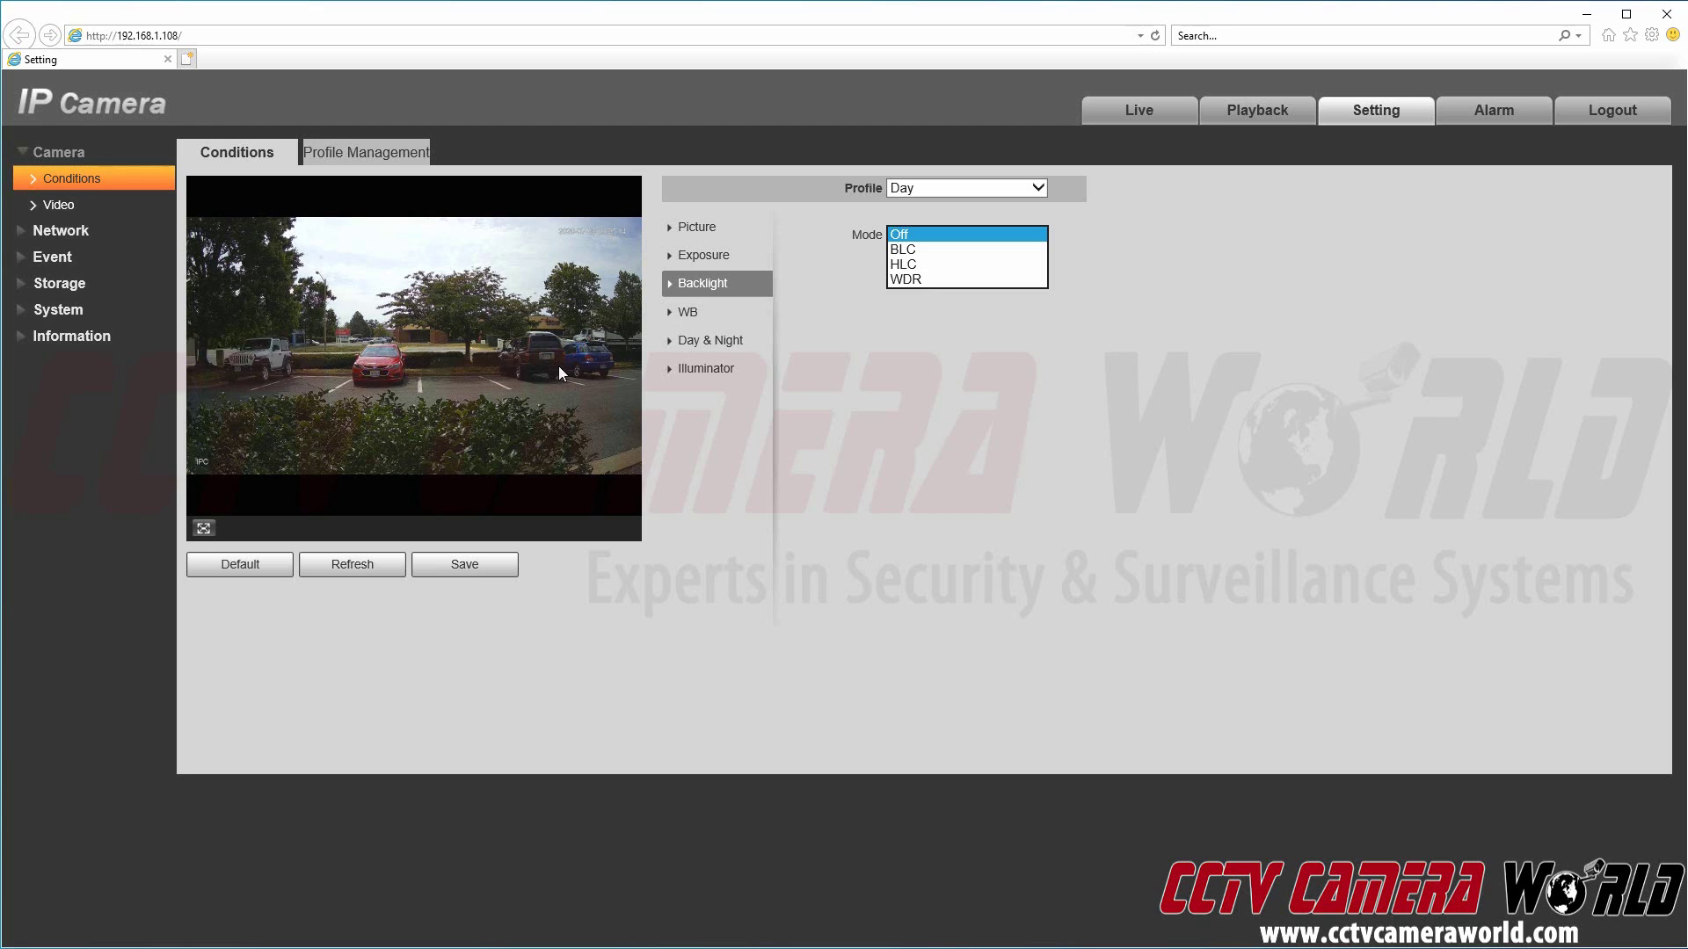
left_click(1000, 233)
left_click(993, 234)
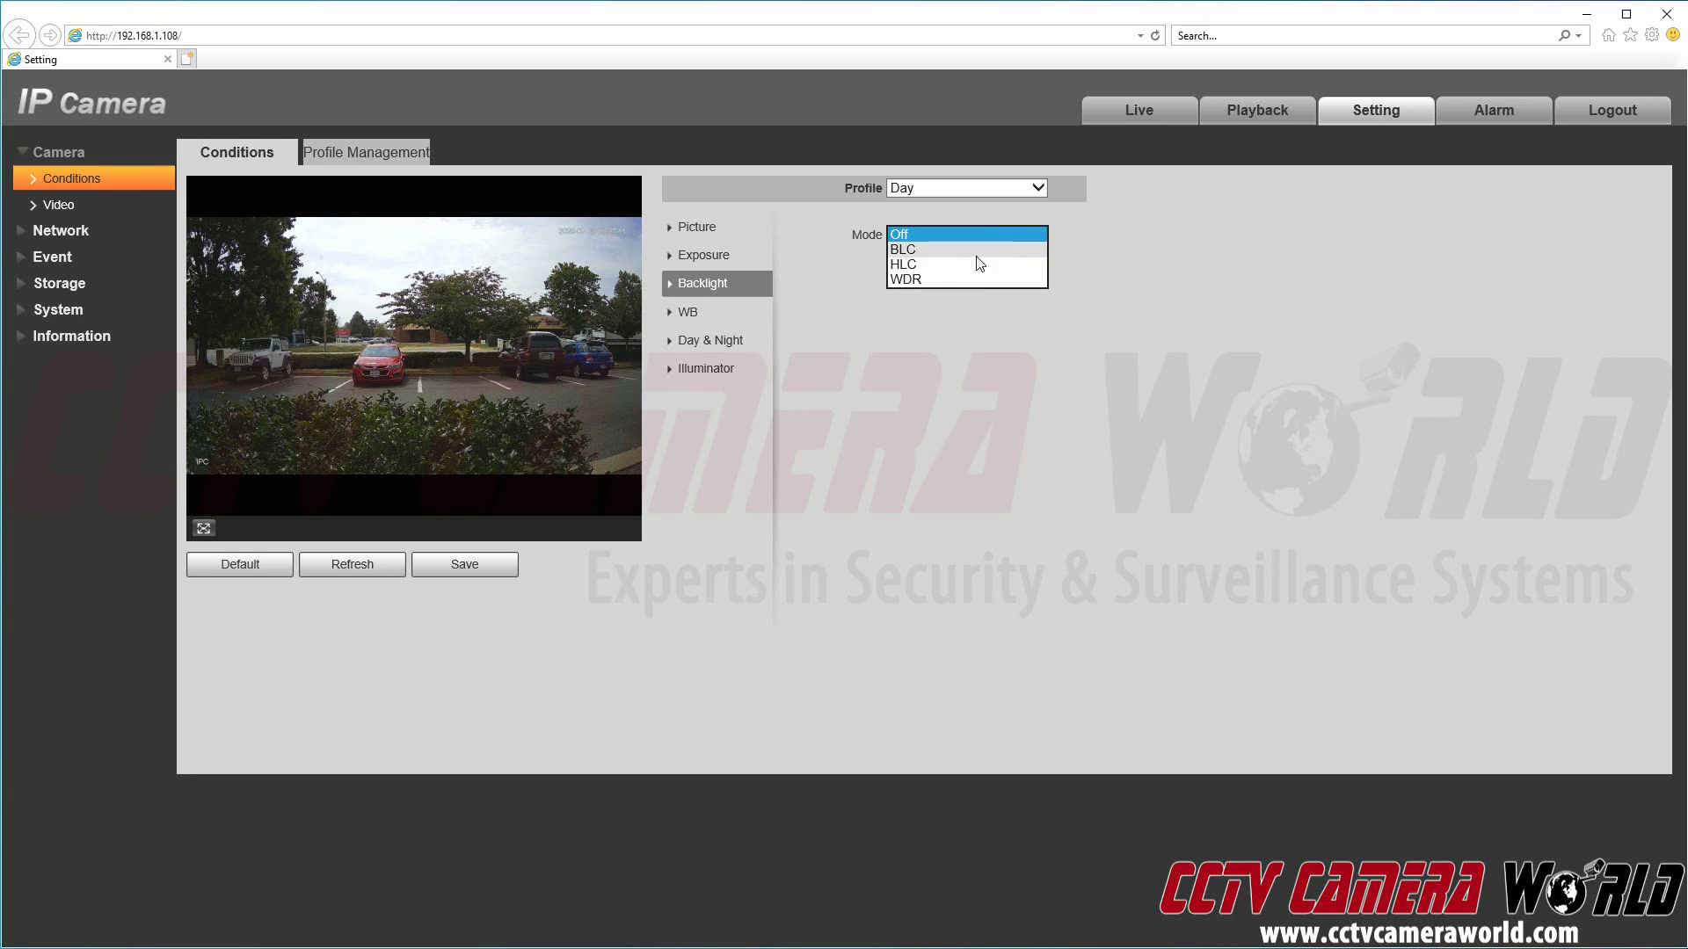
left_click(1043, 235)
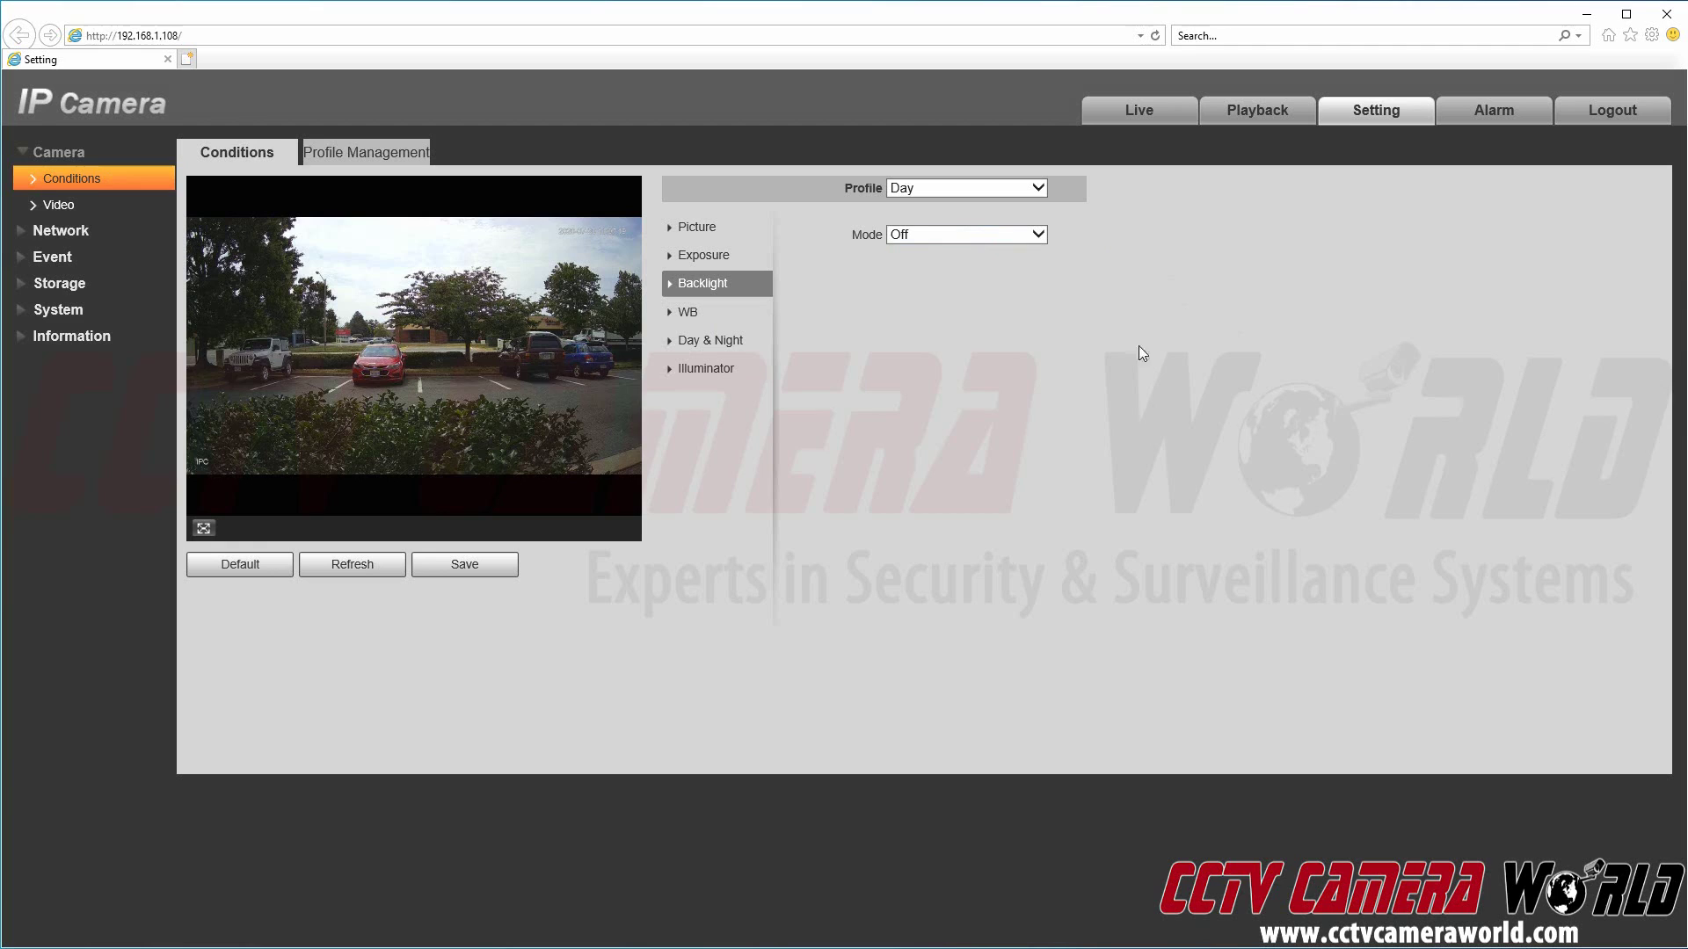
Step: Try Manual white balance, then return the Day profile's white balance to Auto
left_click(754, 330)
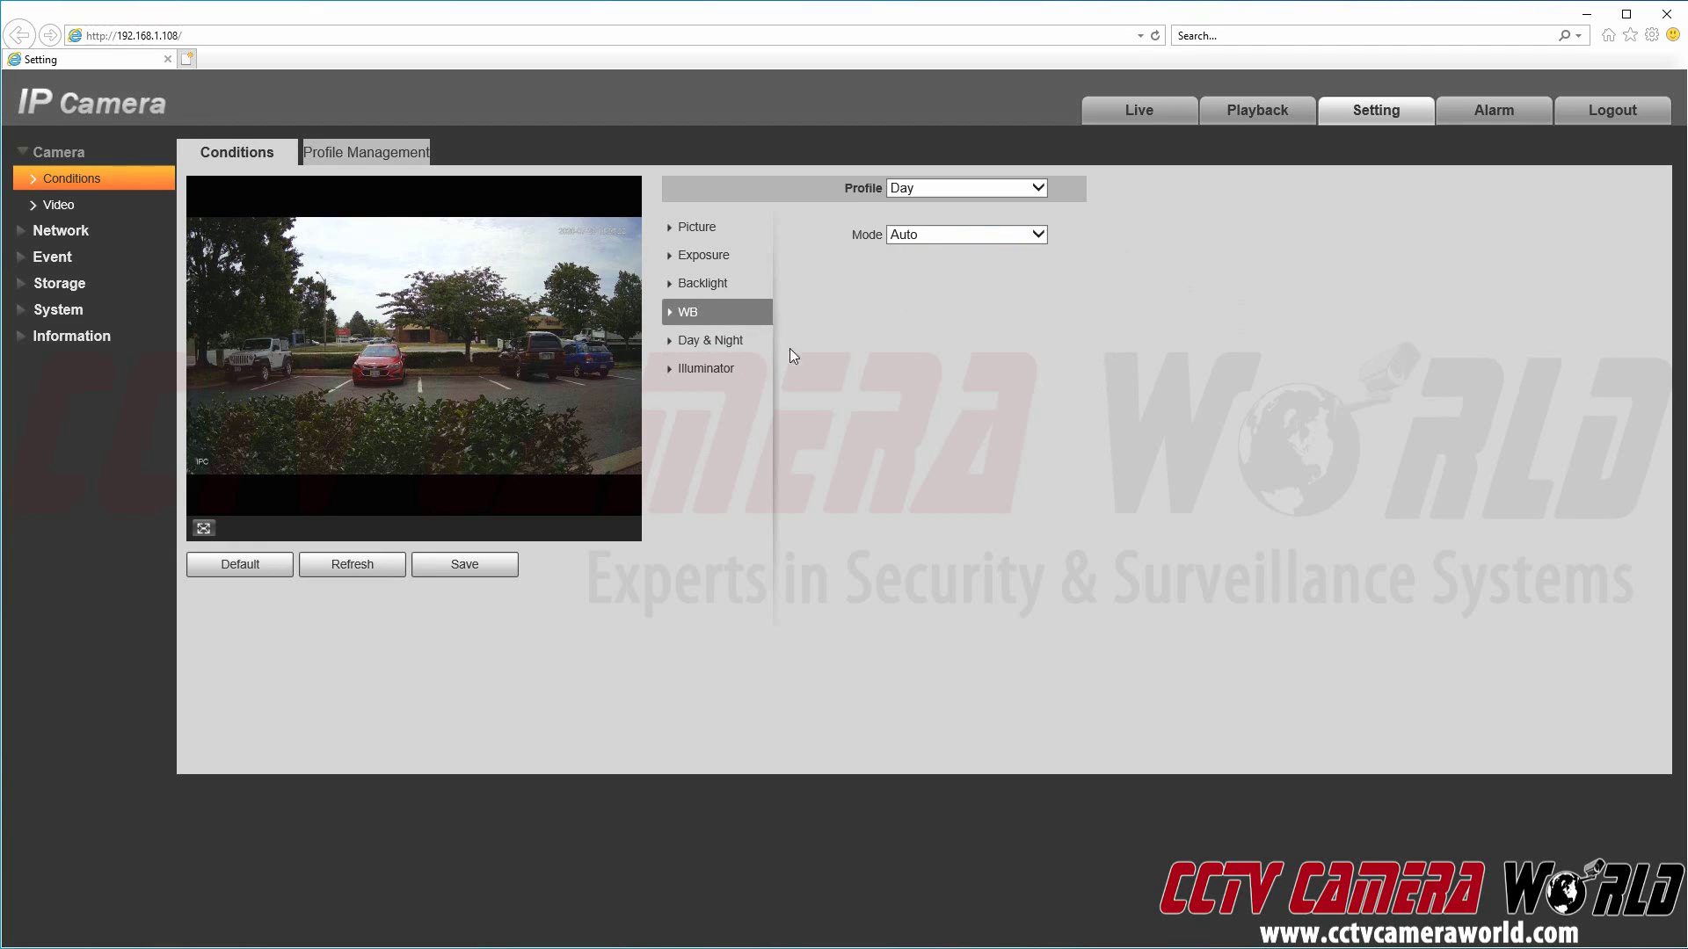
left_click(967, 236)
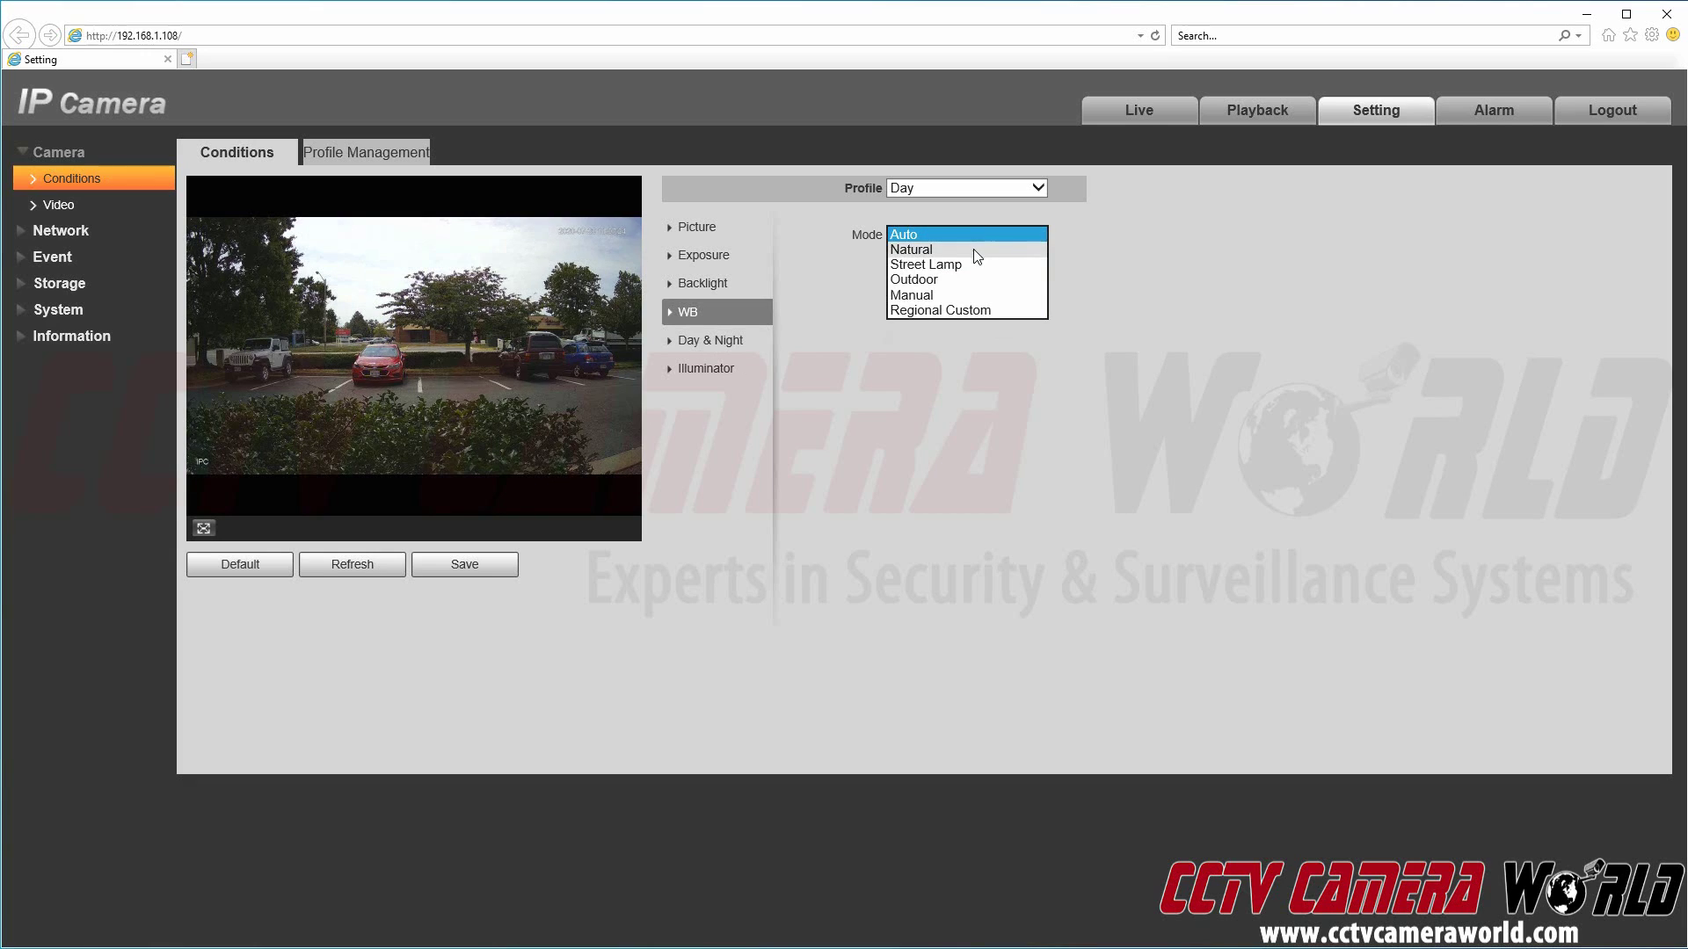
left_click(956, 296)
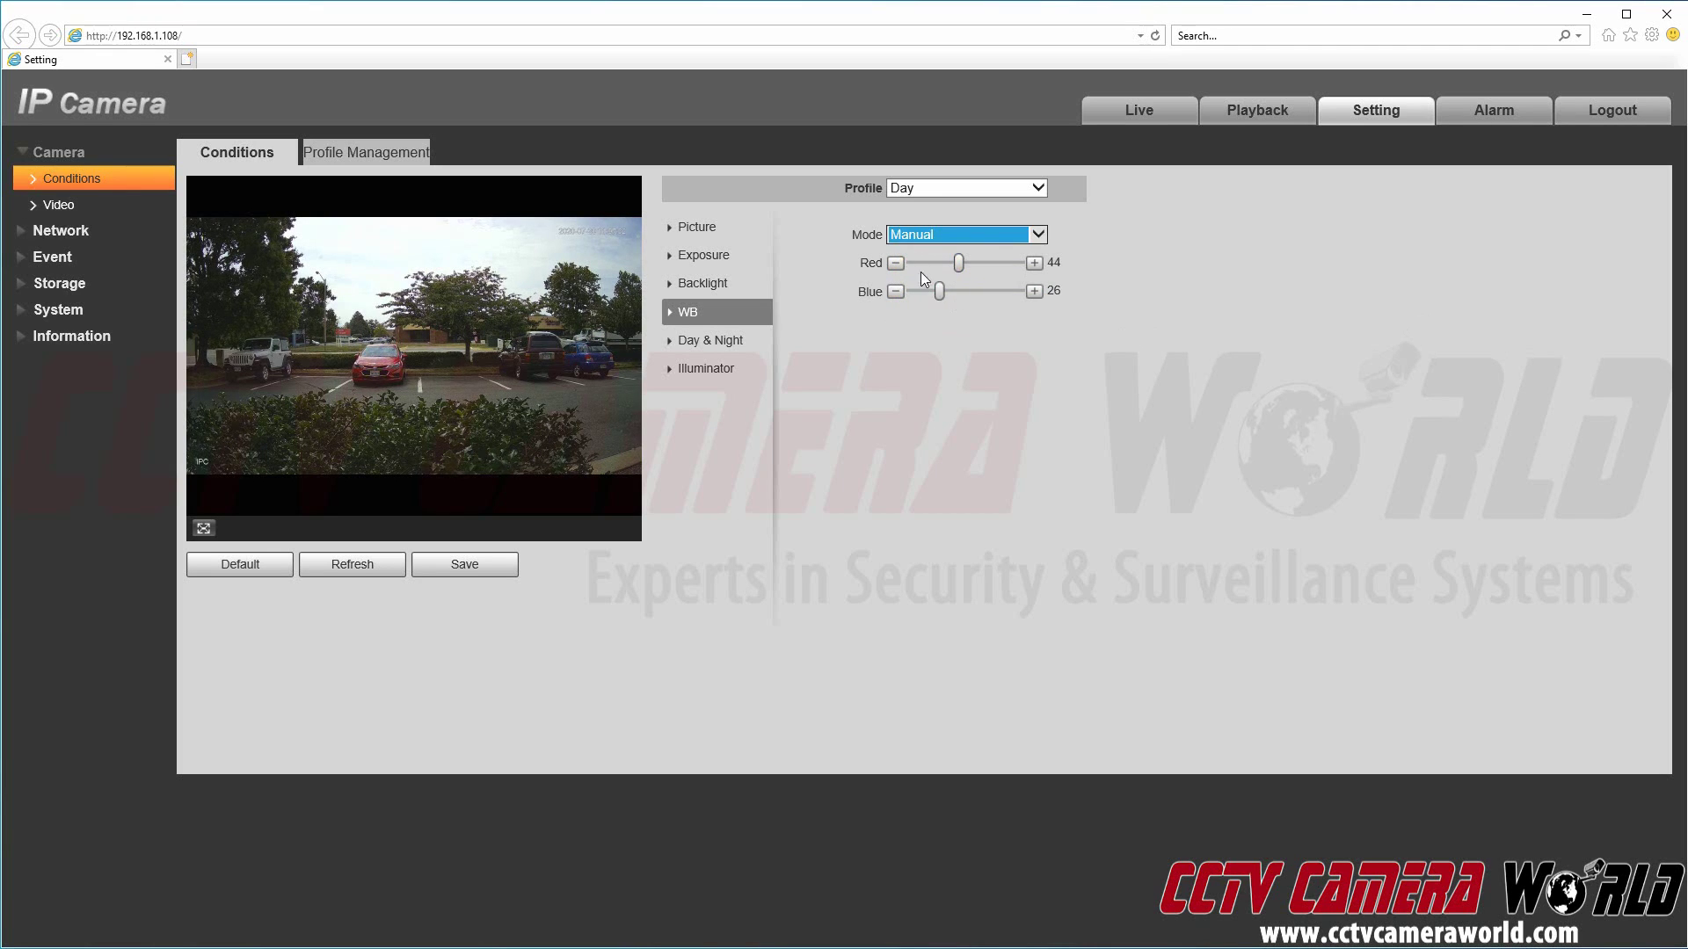
left_click(969, 236)
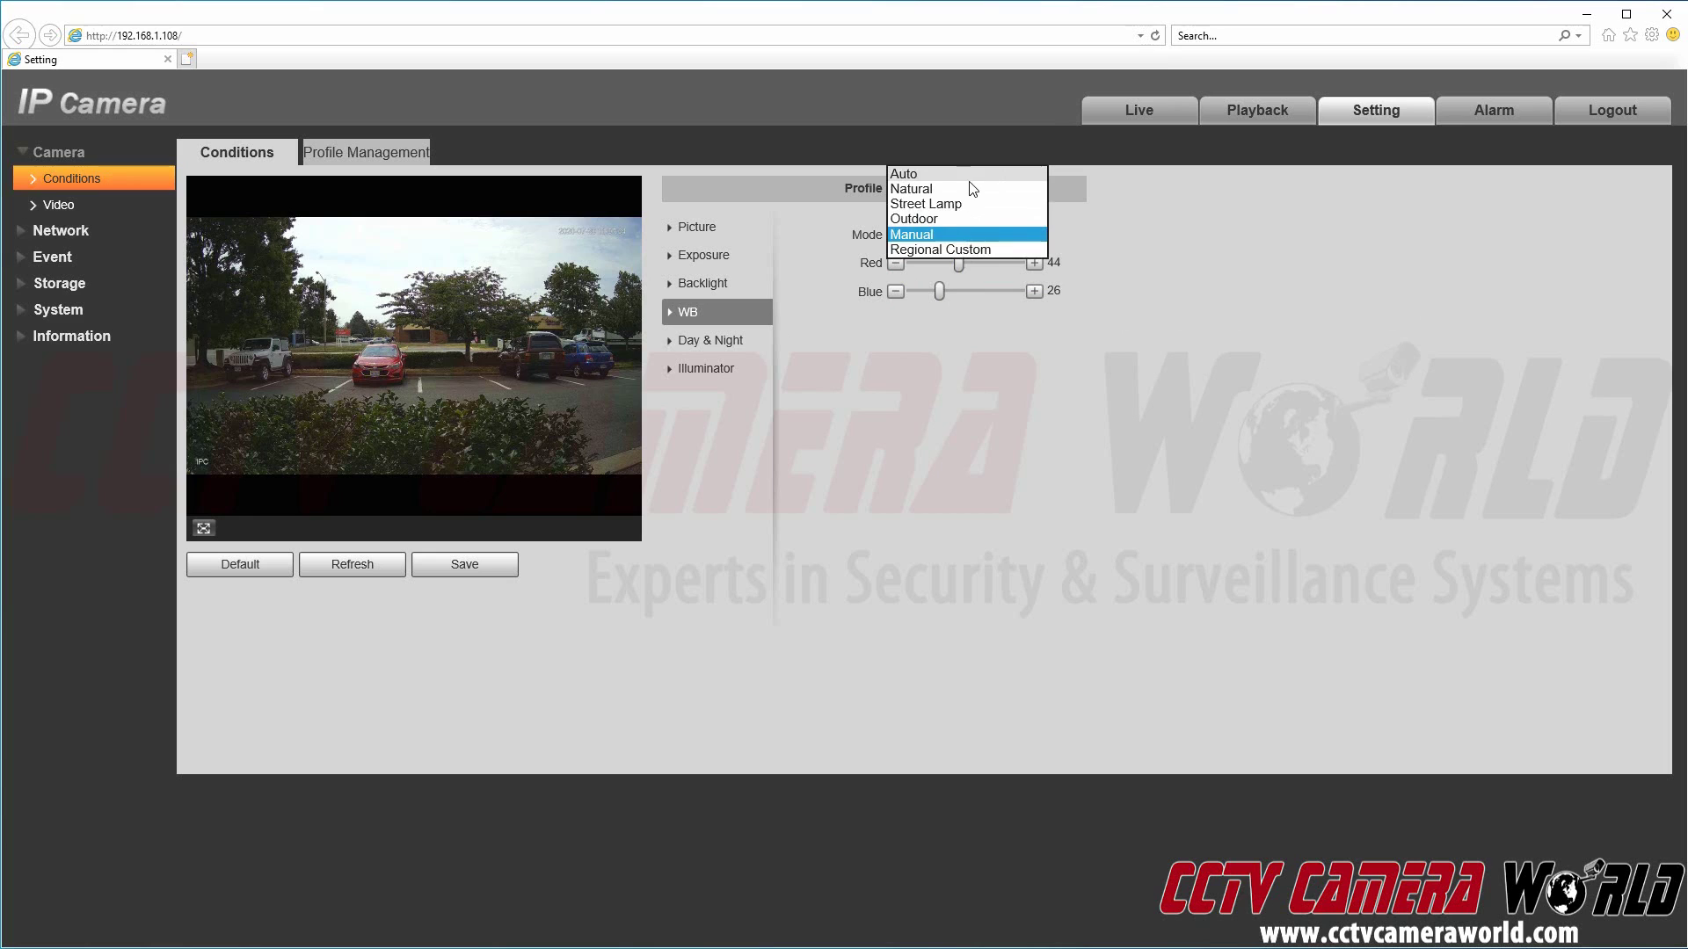
left_click(971, 175)
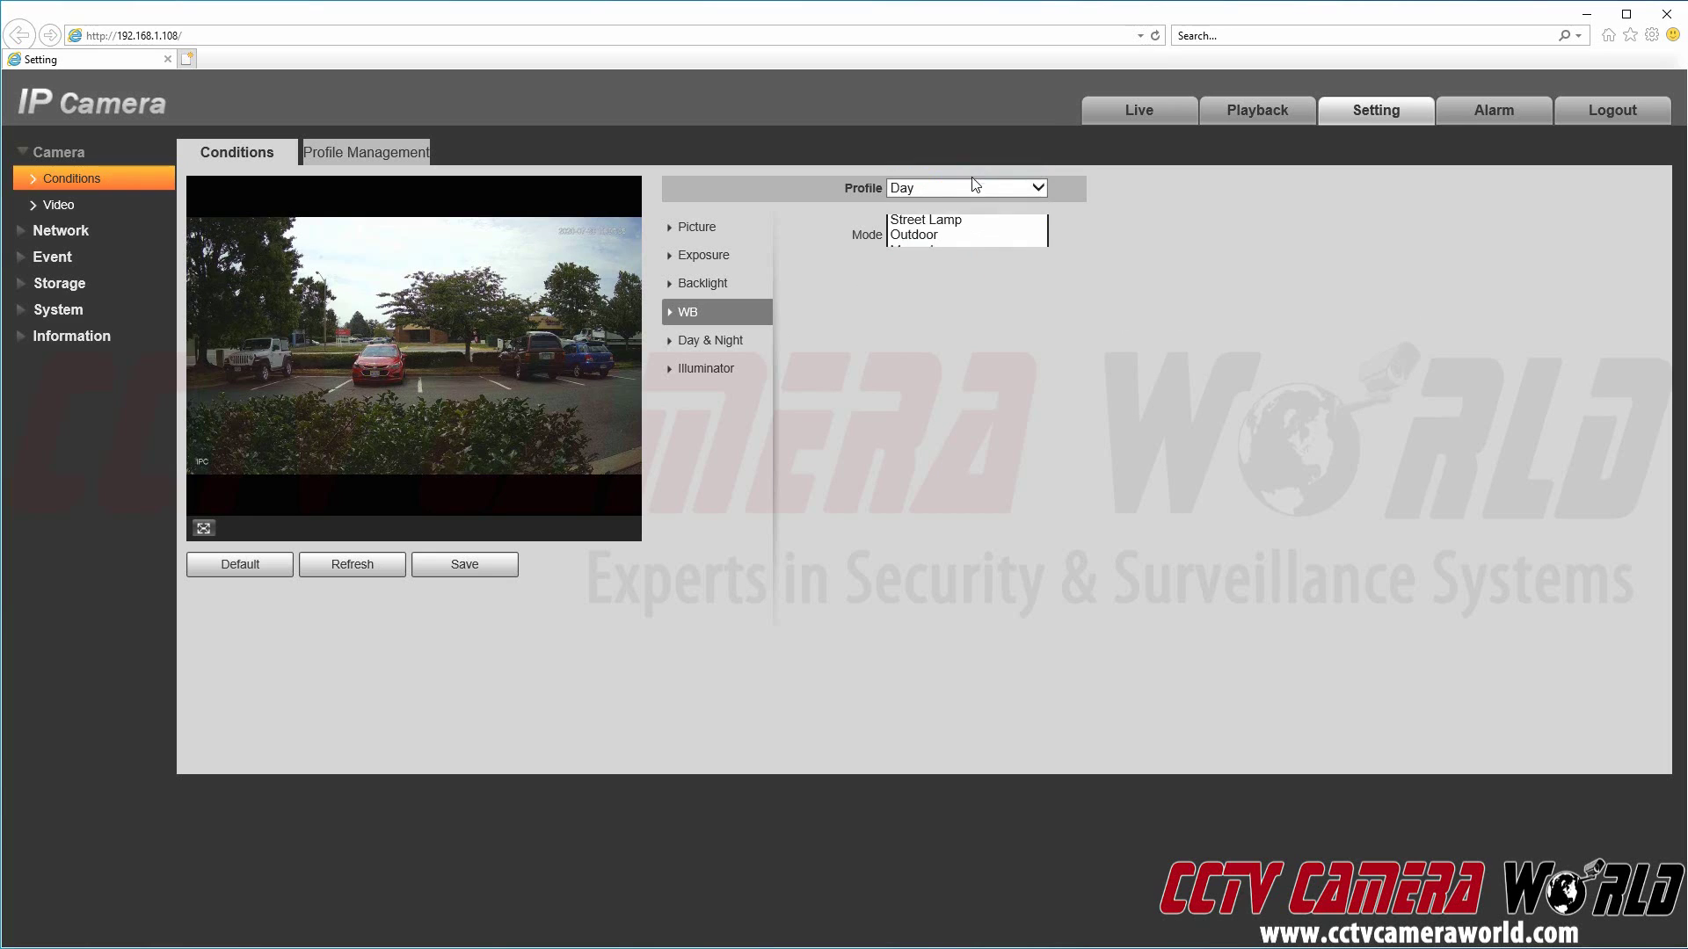
Step: Preview B/W and Color, then set the Day profile's day/night switching to Auto
left_click(750, 340)
left_click(921, 239)
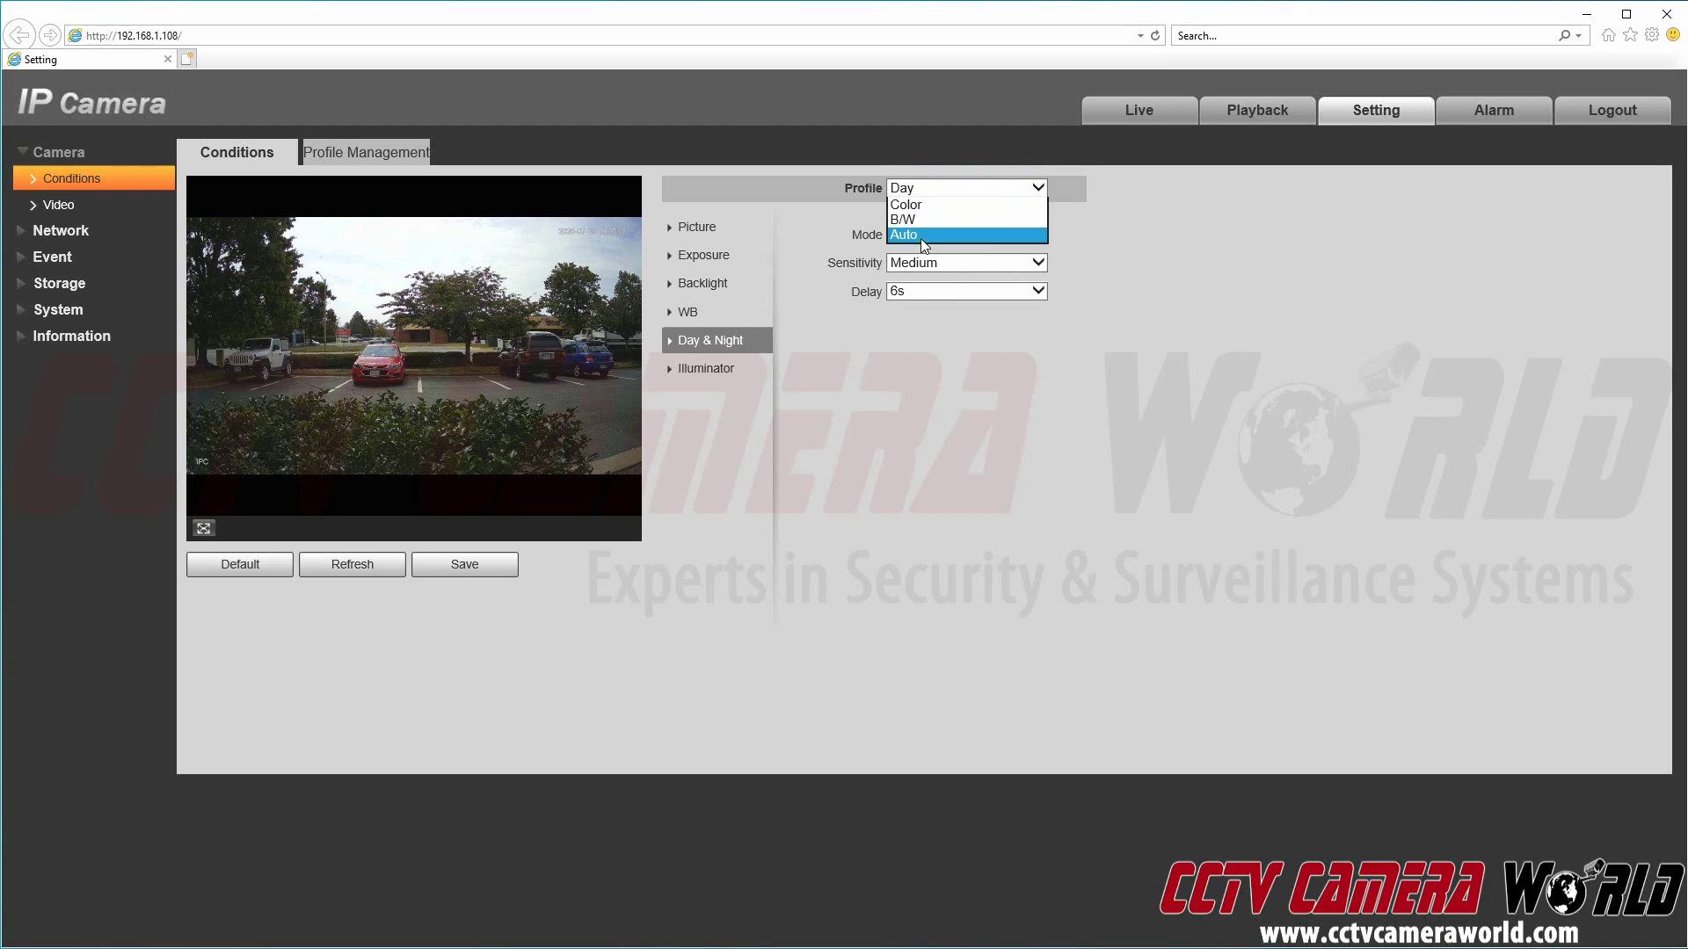
left_click(930, 224)
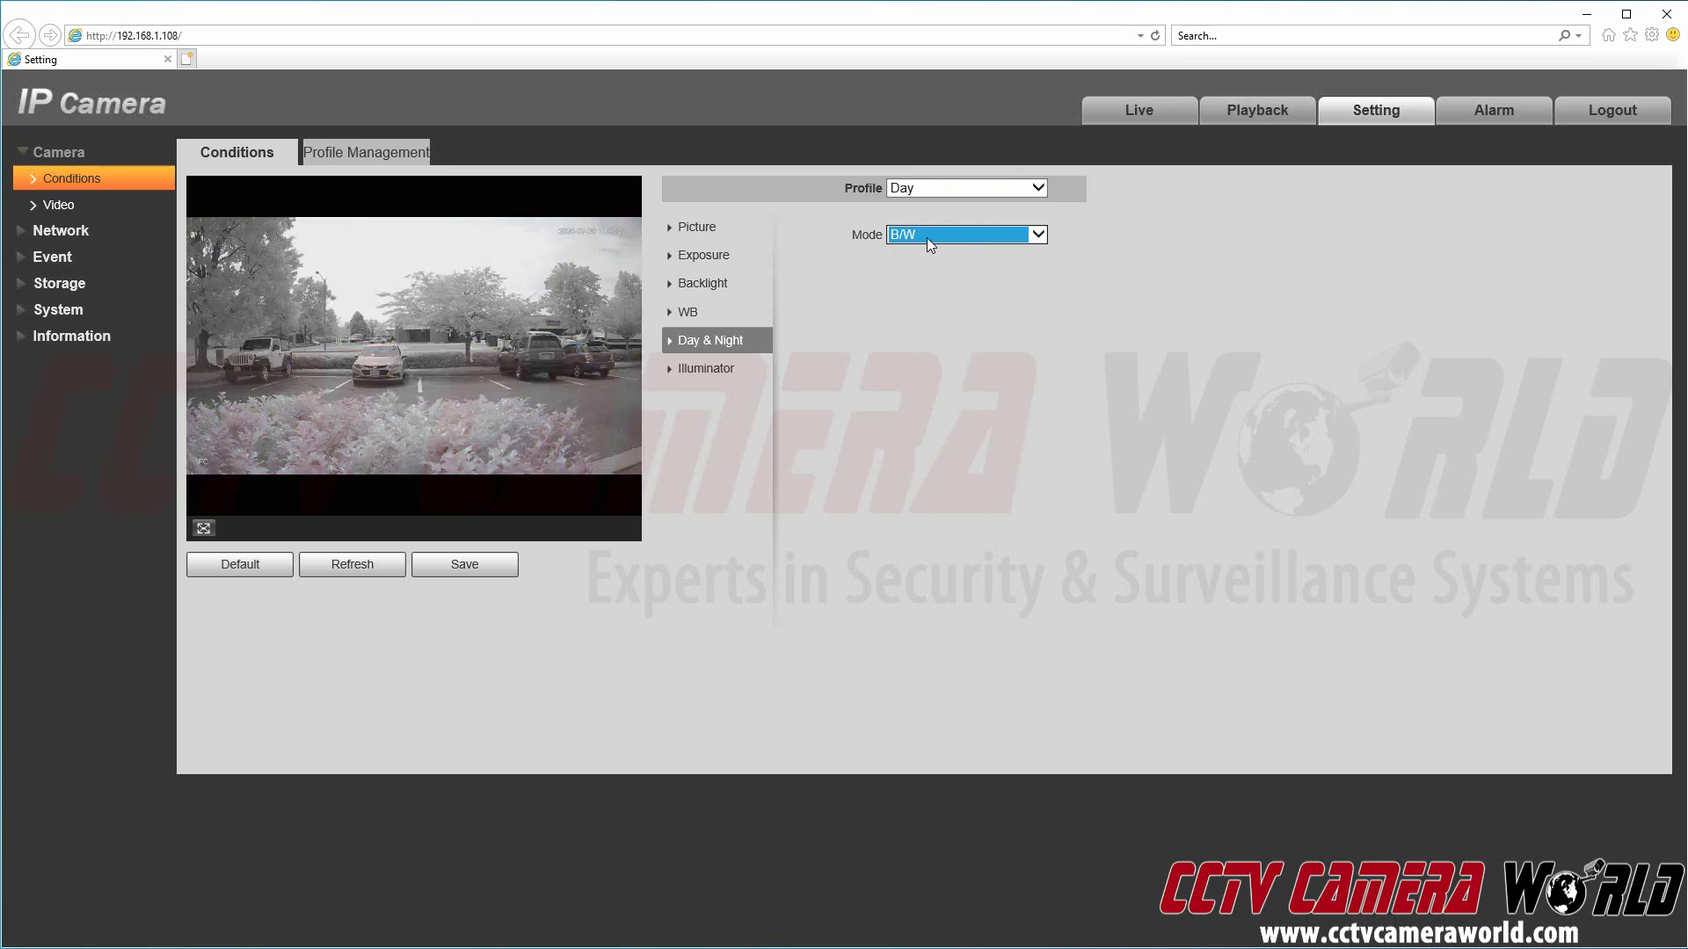
left_click(927, 237)
left_click(934, 220)
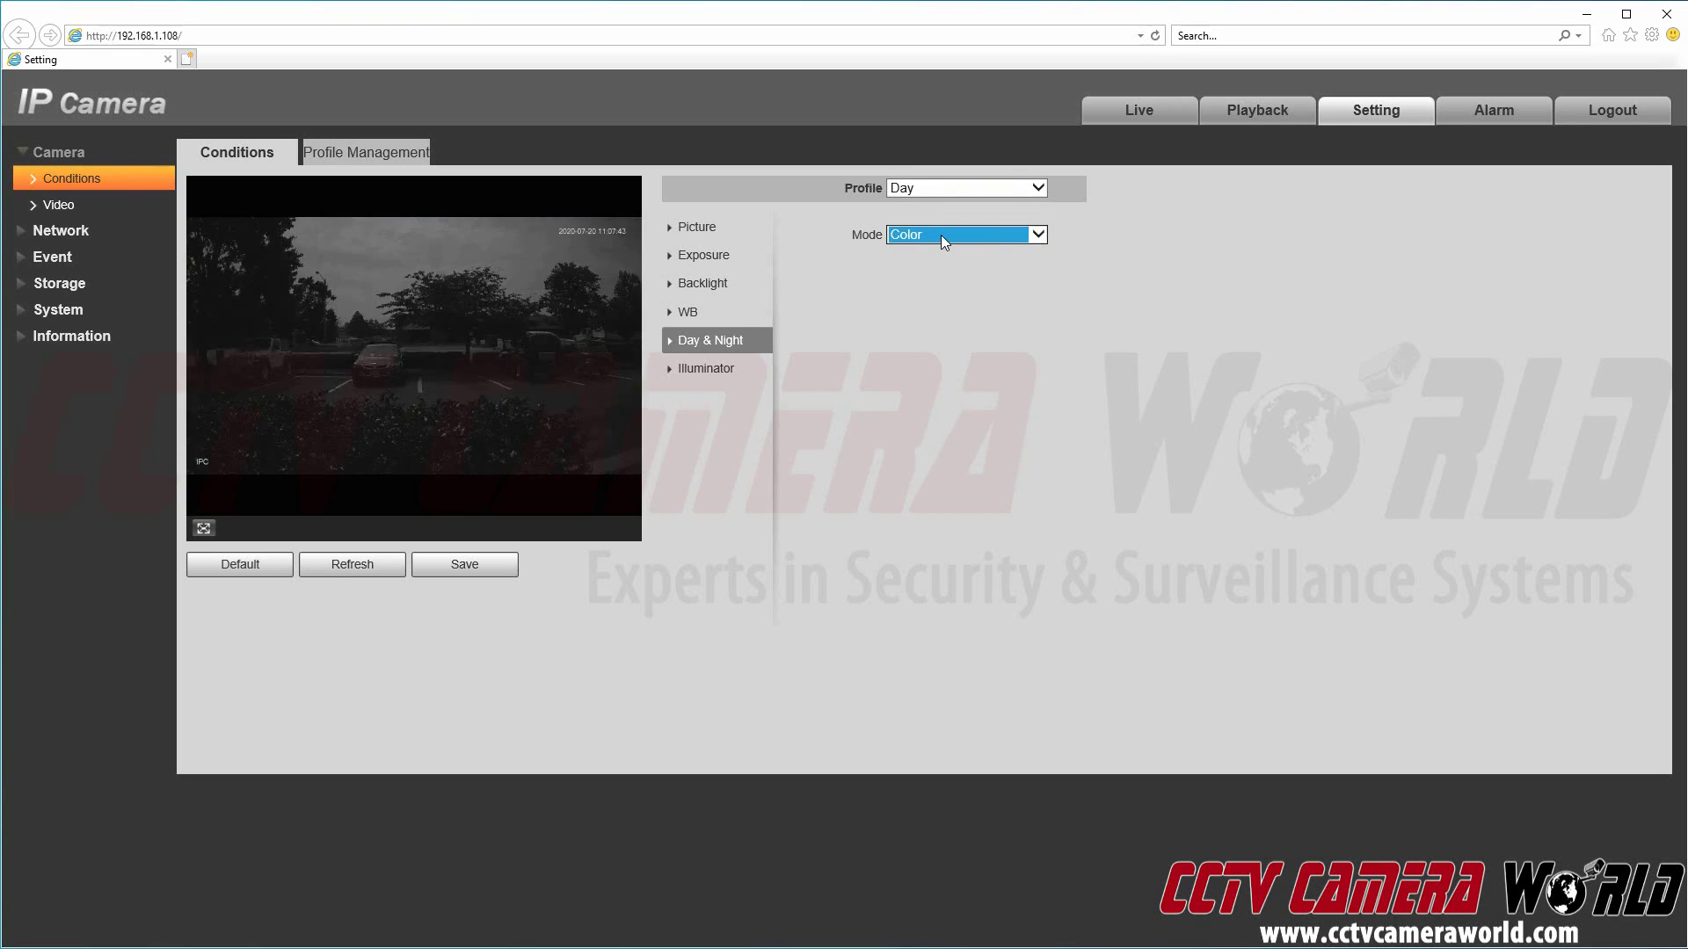
left_click(942, 232)
left_click(930, 265)
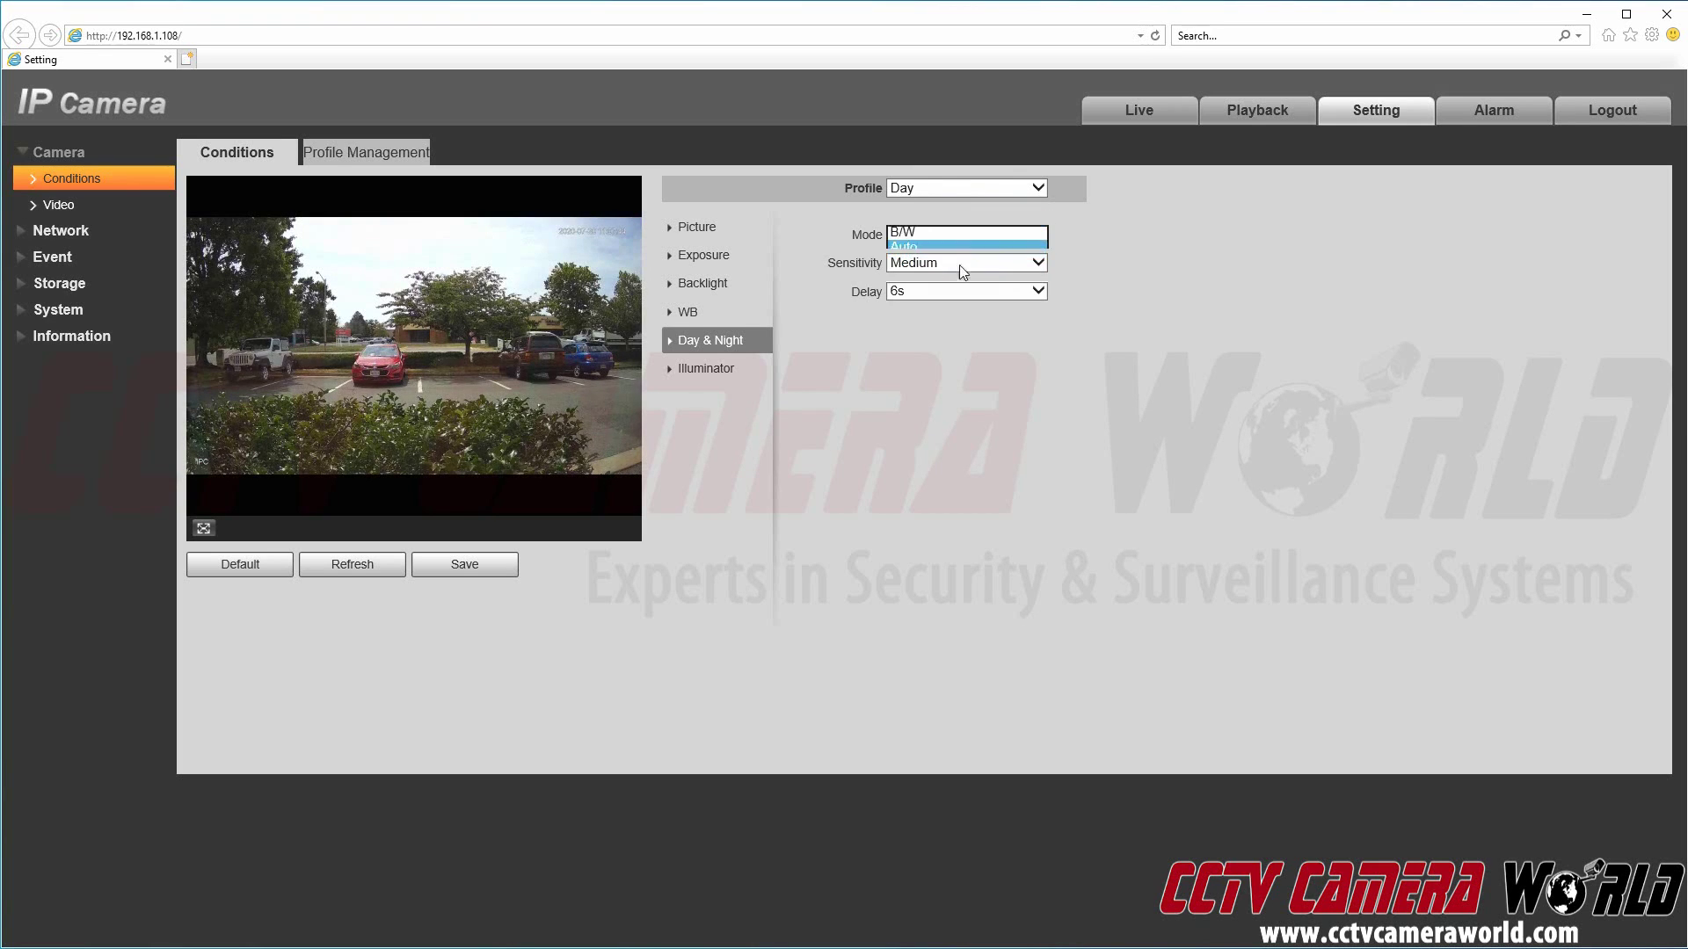
left_click(1147, 292)
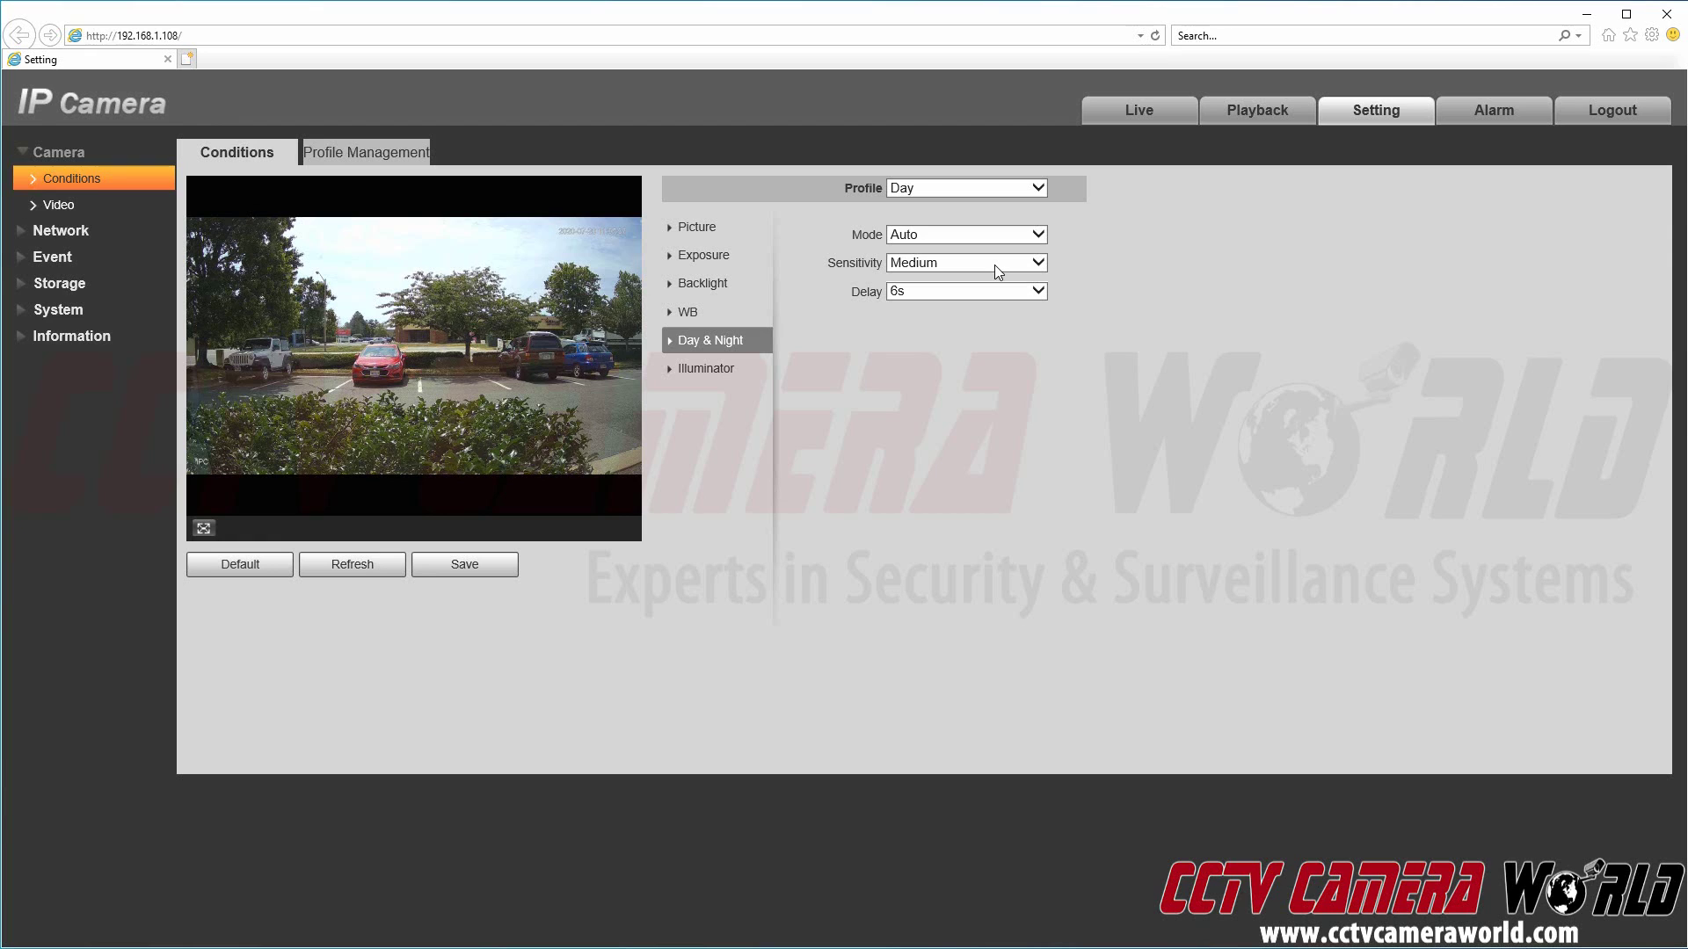
Step: Keep Medium sensitivity and 6s delay, then bring up the Illuminator settings
left_click(998, 261)
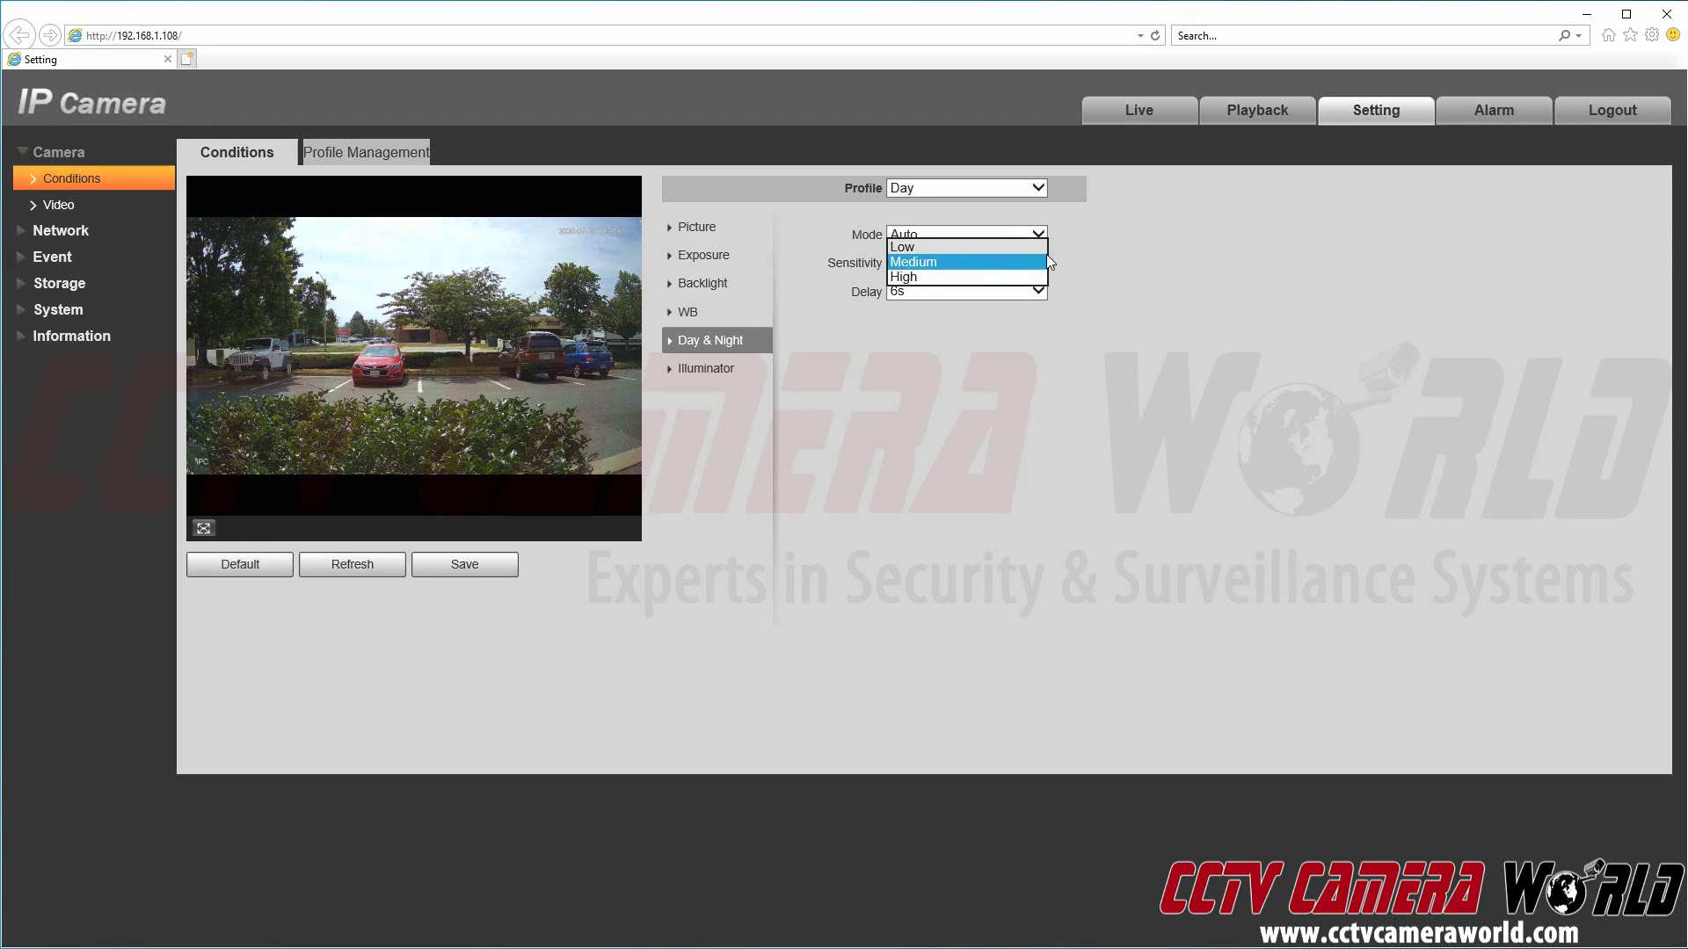
left_click(1042, 261)
left_click(979, 295)
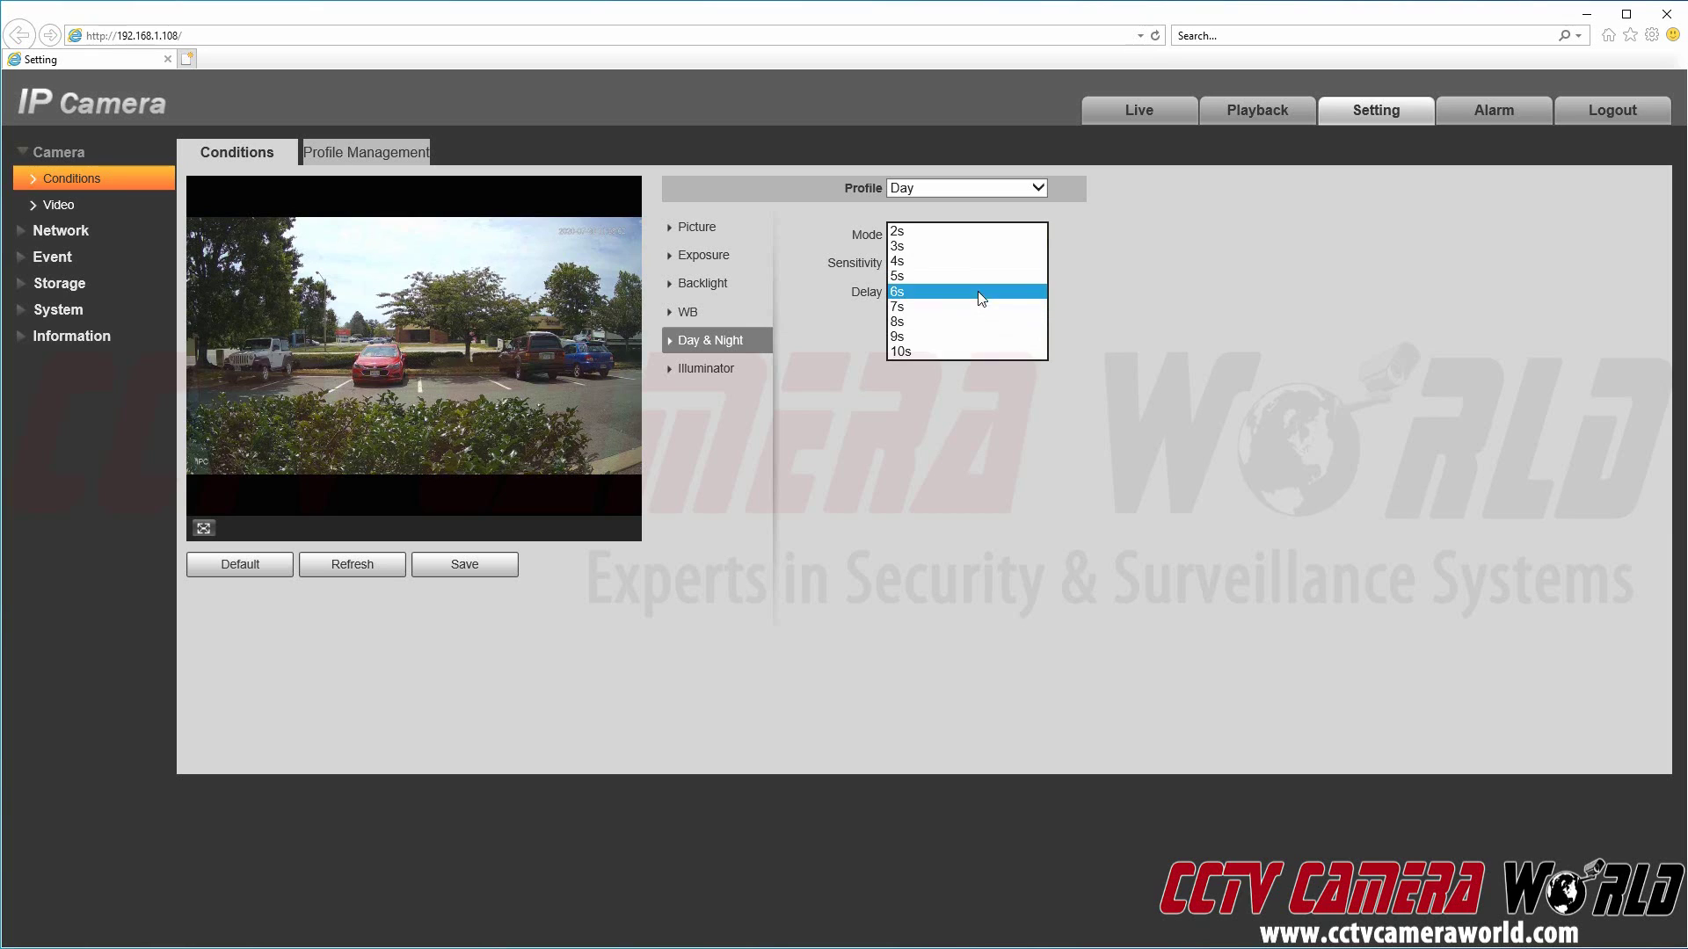
left_click(1097, 245)
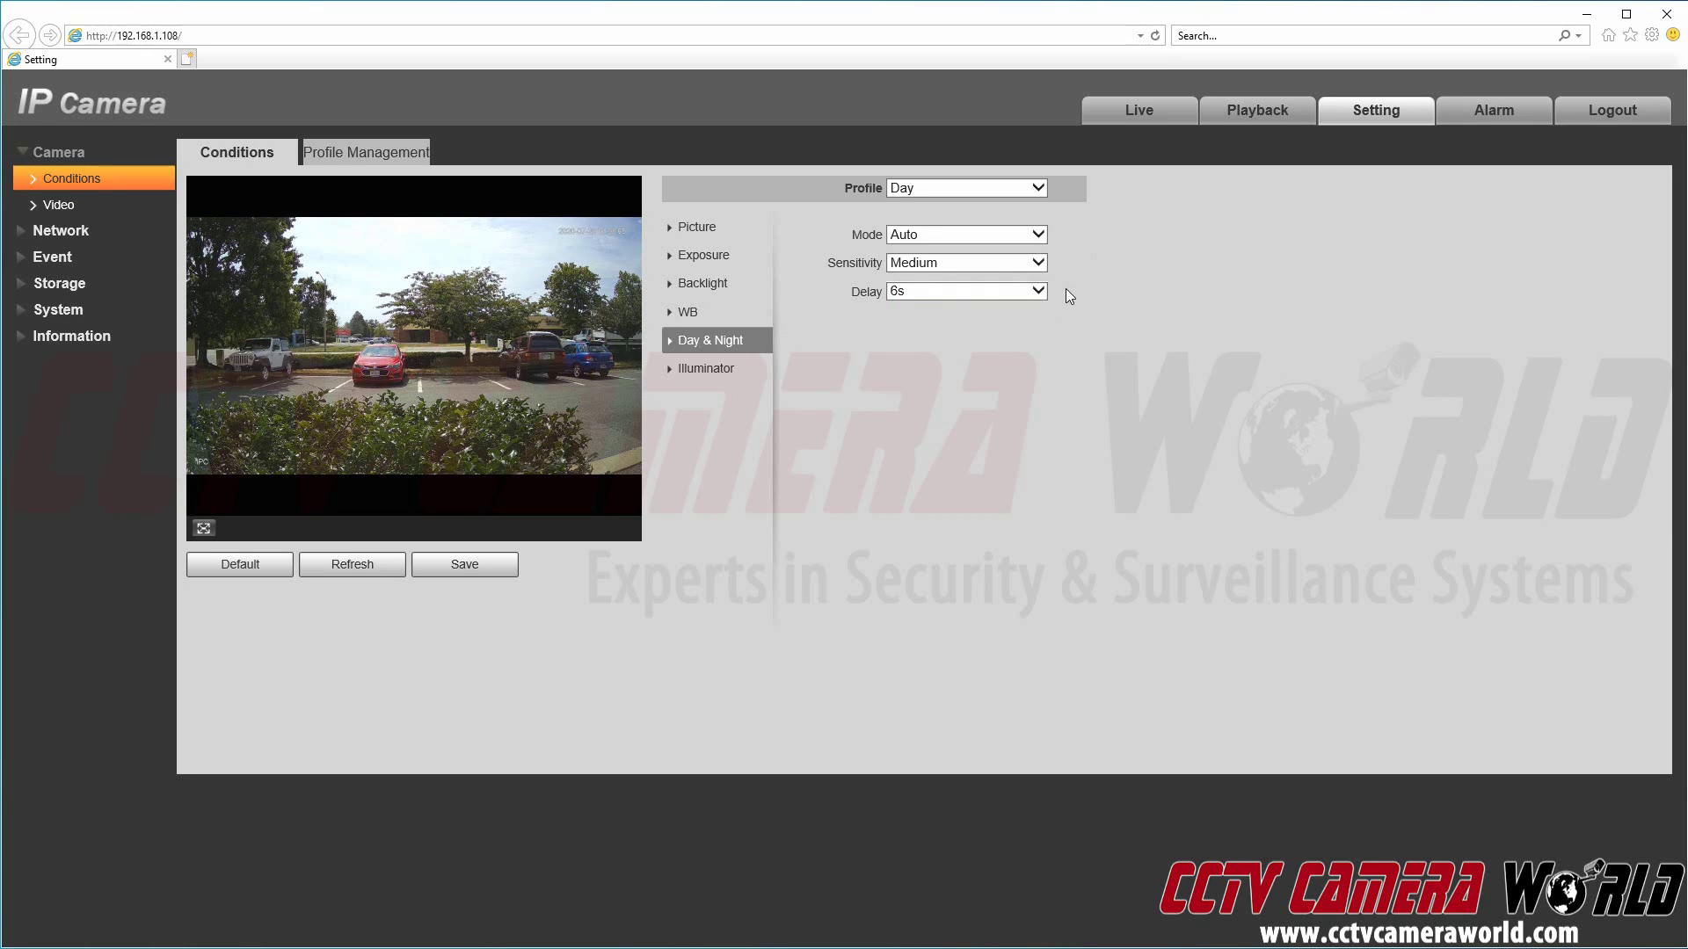
left_click(909, 295)
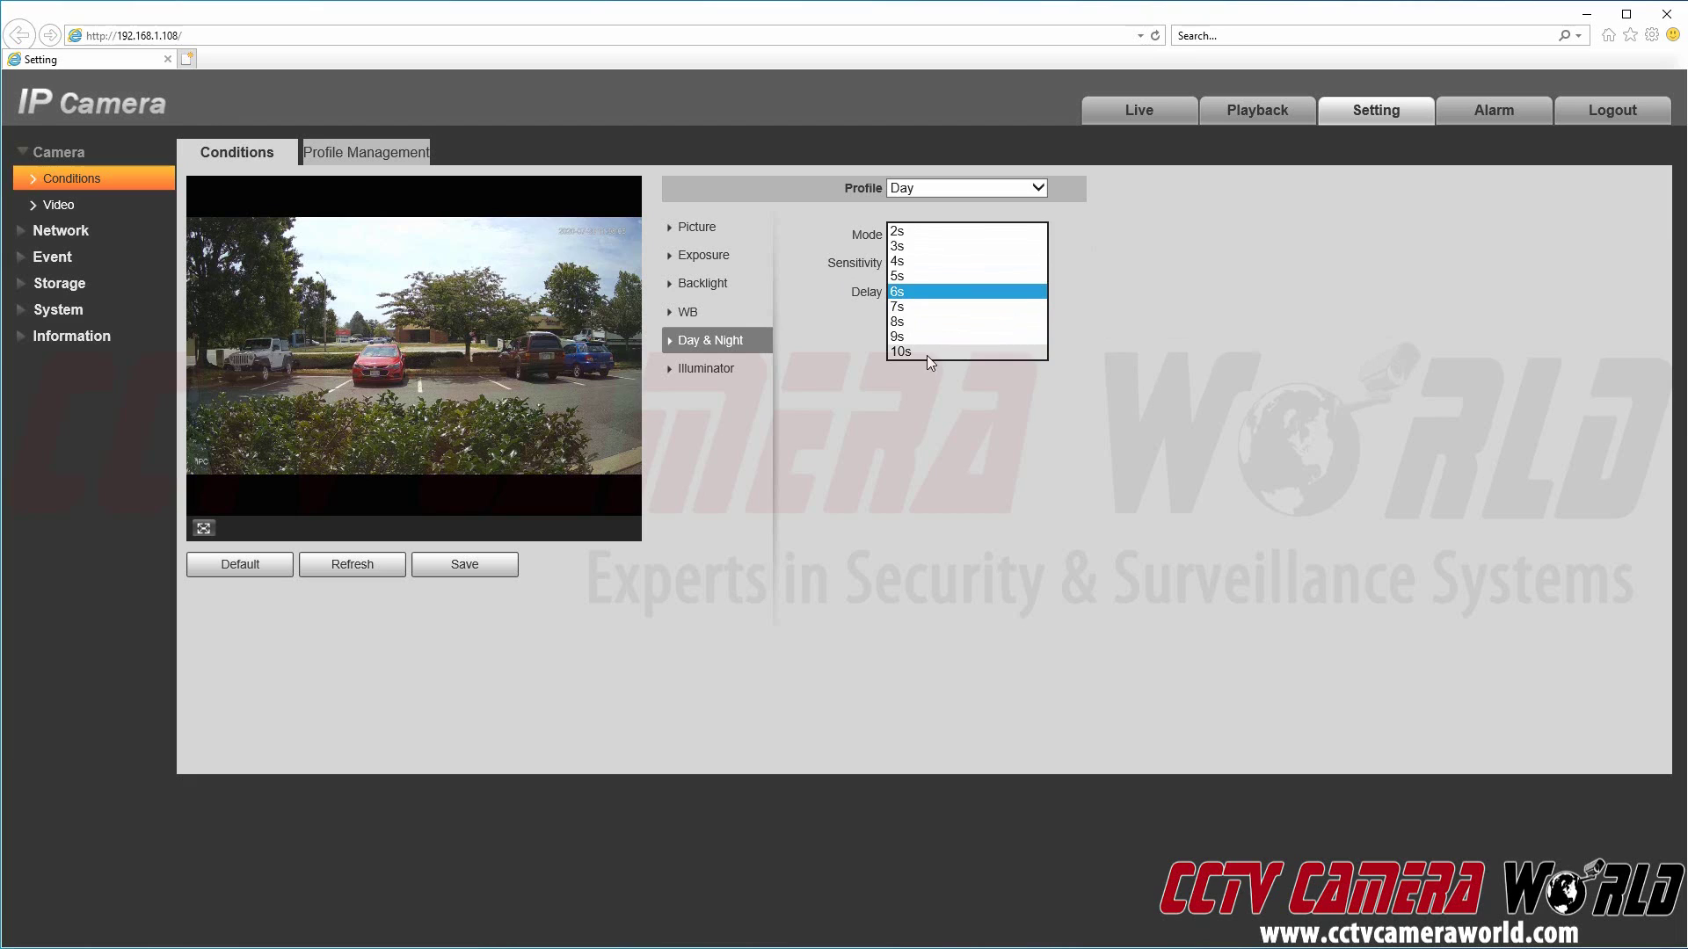
left_click(1139, 239)
left_click(972, 263)
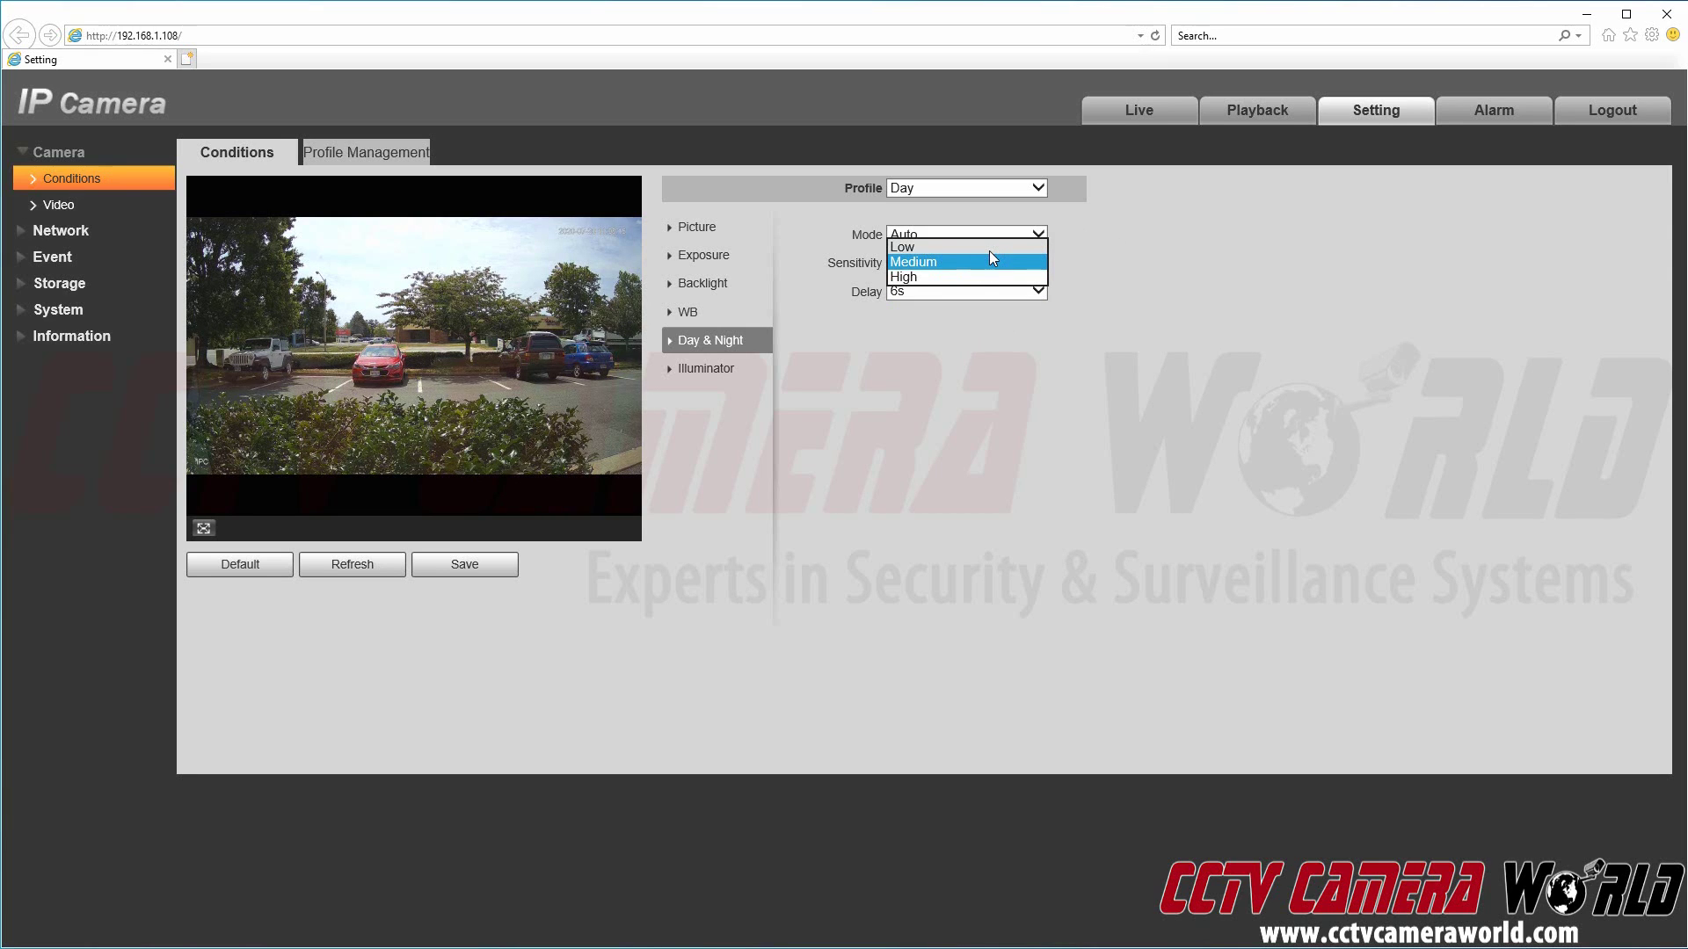
left_click(1117, 248)
Step: Try Manual and Off illuminator modes without changing anything, then return to Day & Night
left_click(714, 368)
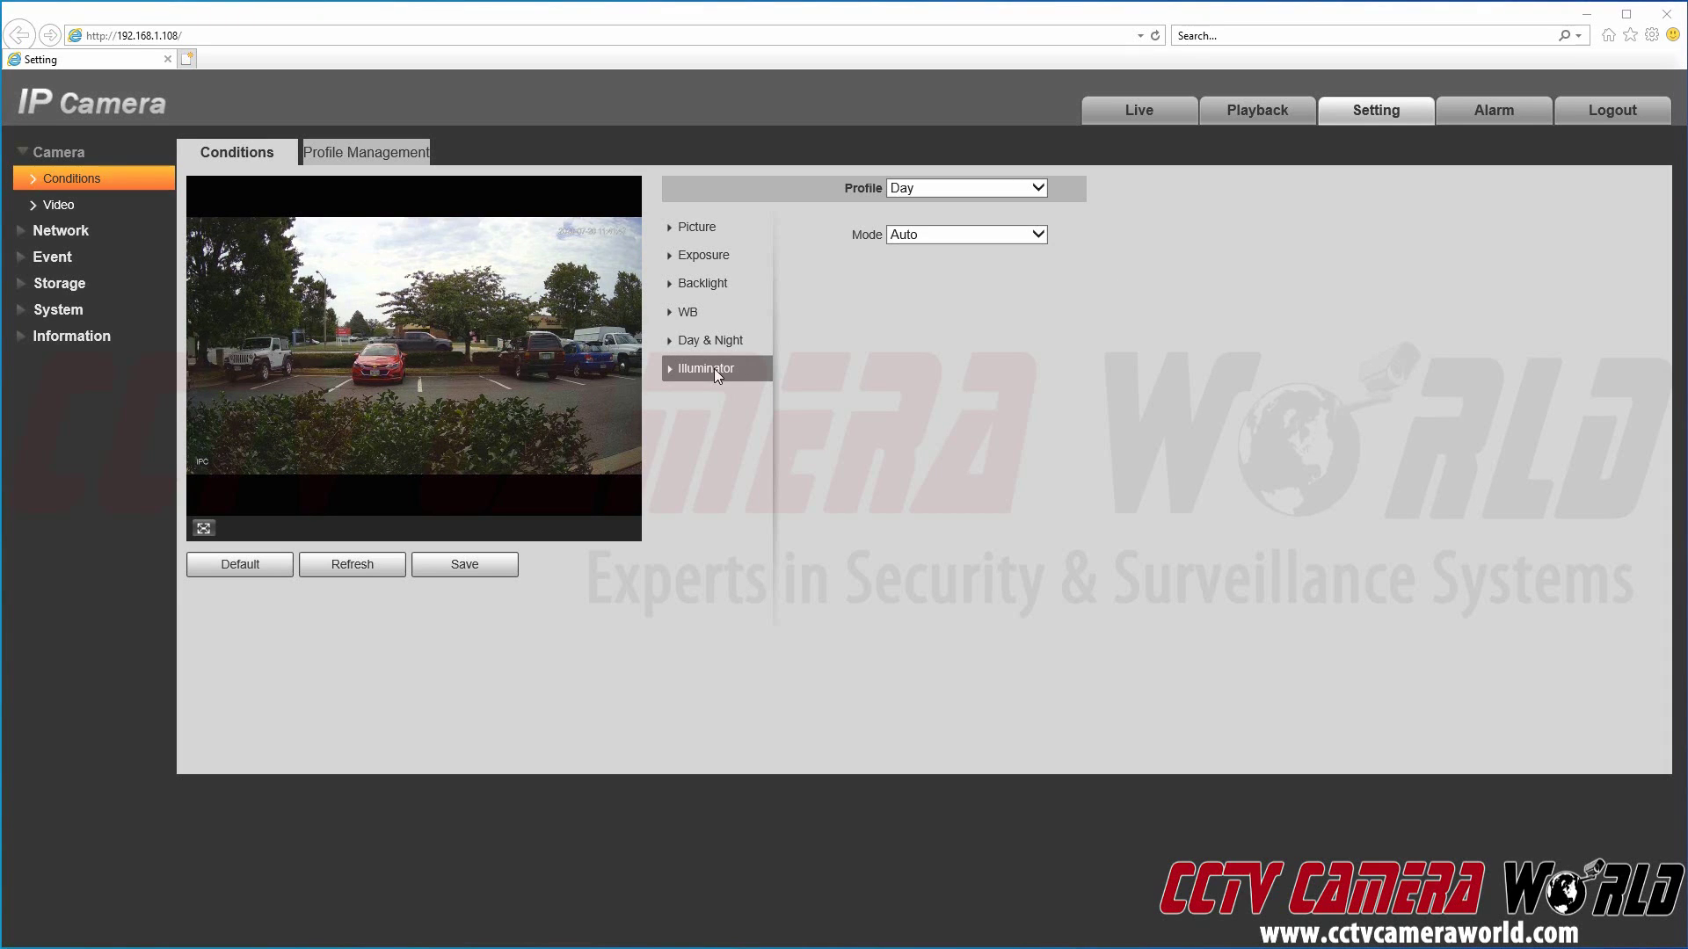
left_click(957, 233)
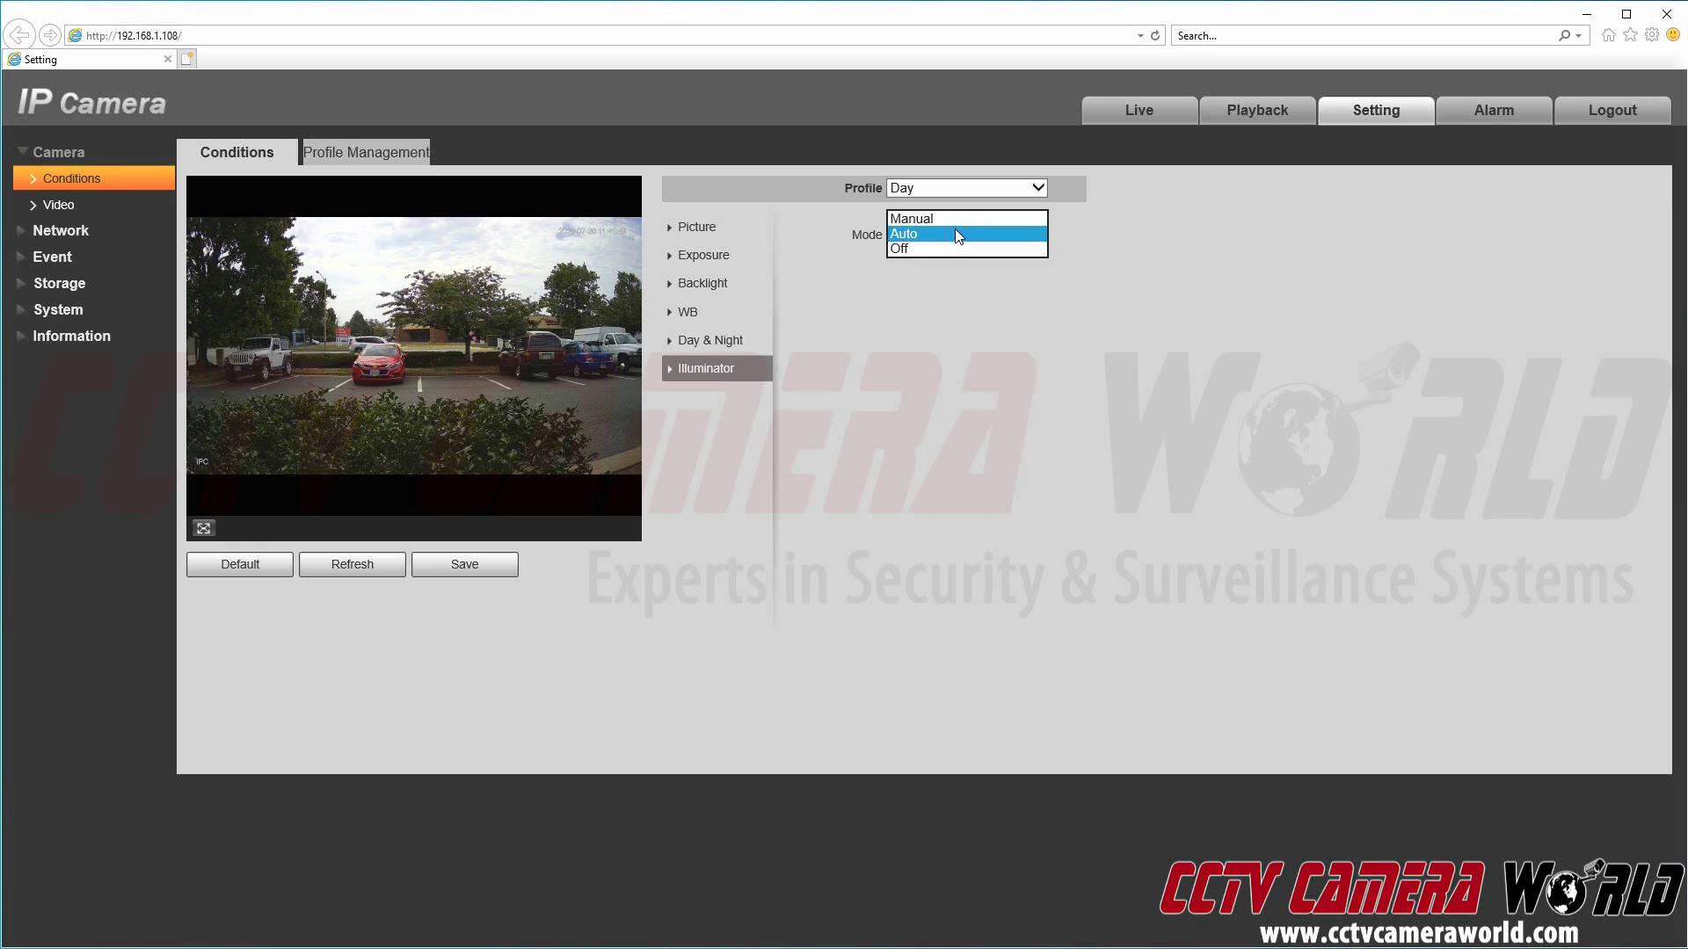
left_click(962, 218)
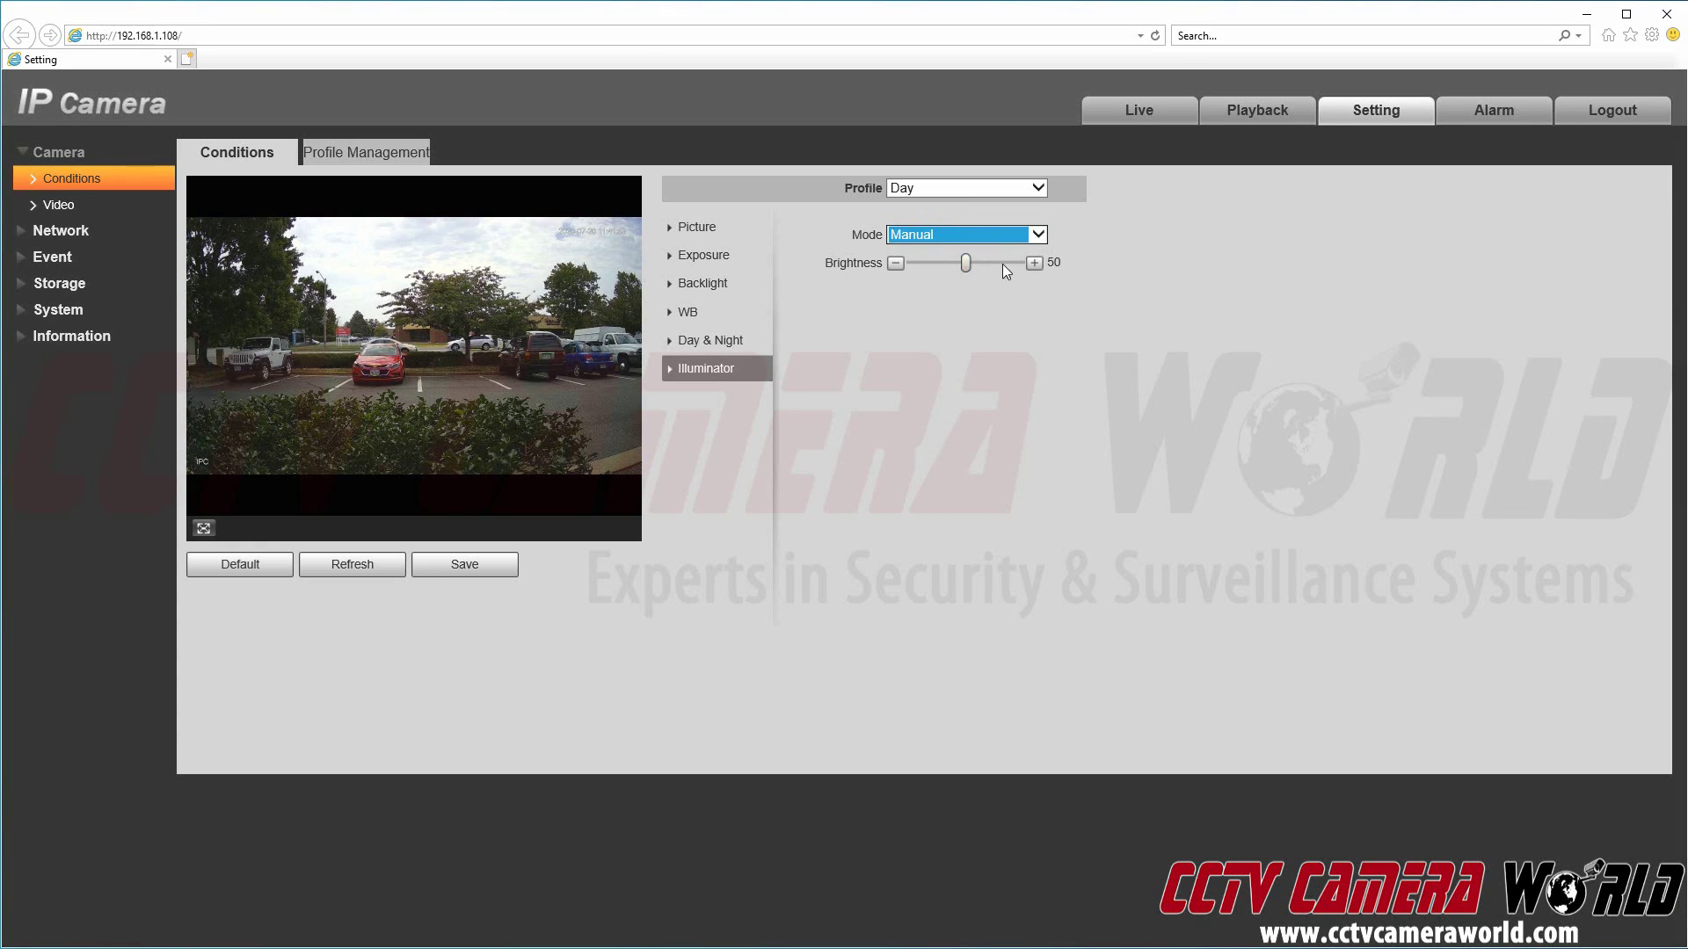
left_click(958, 231)
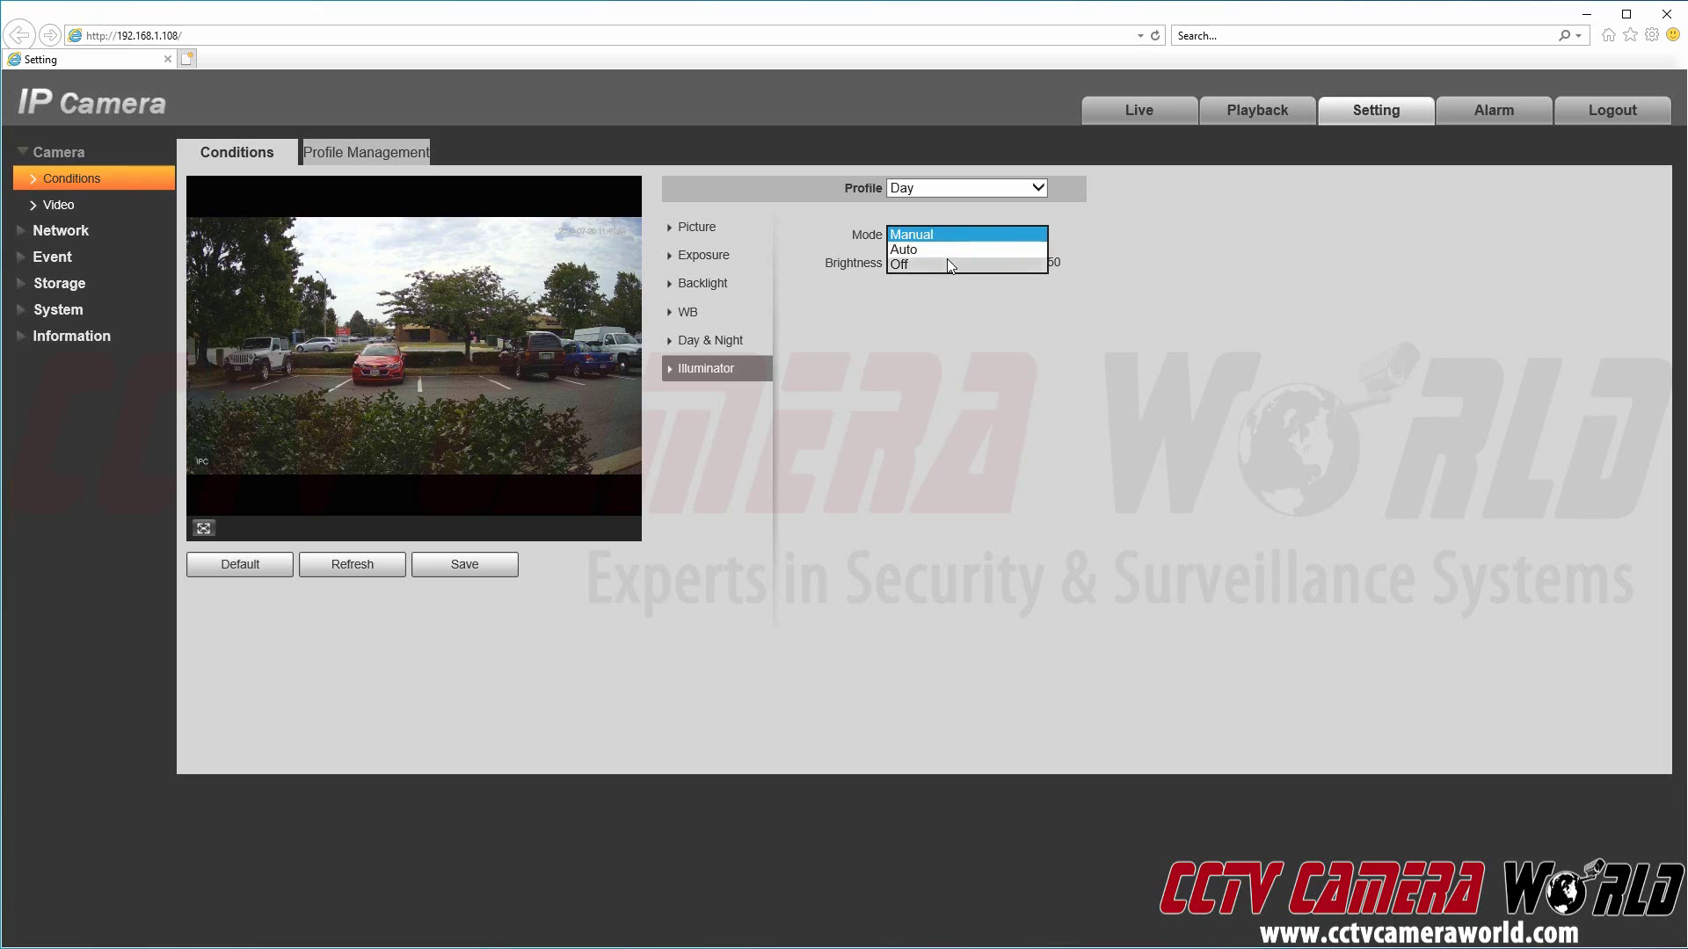
left_click(952, 264)
left_click(958, 233)
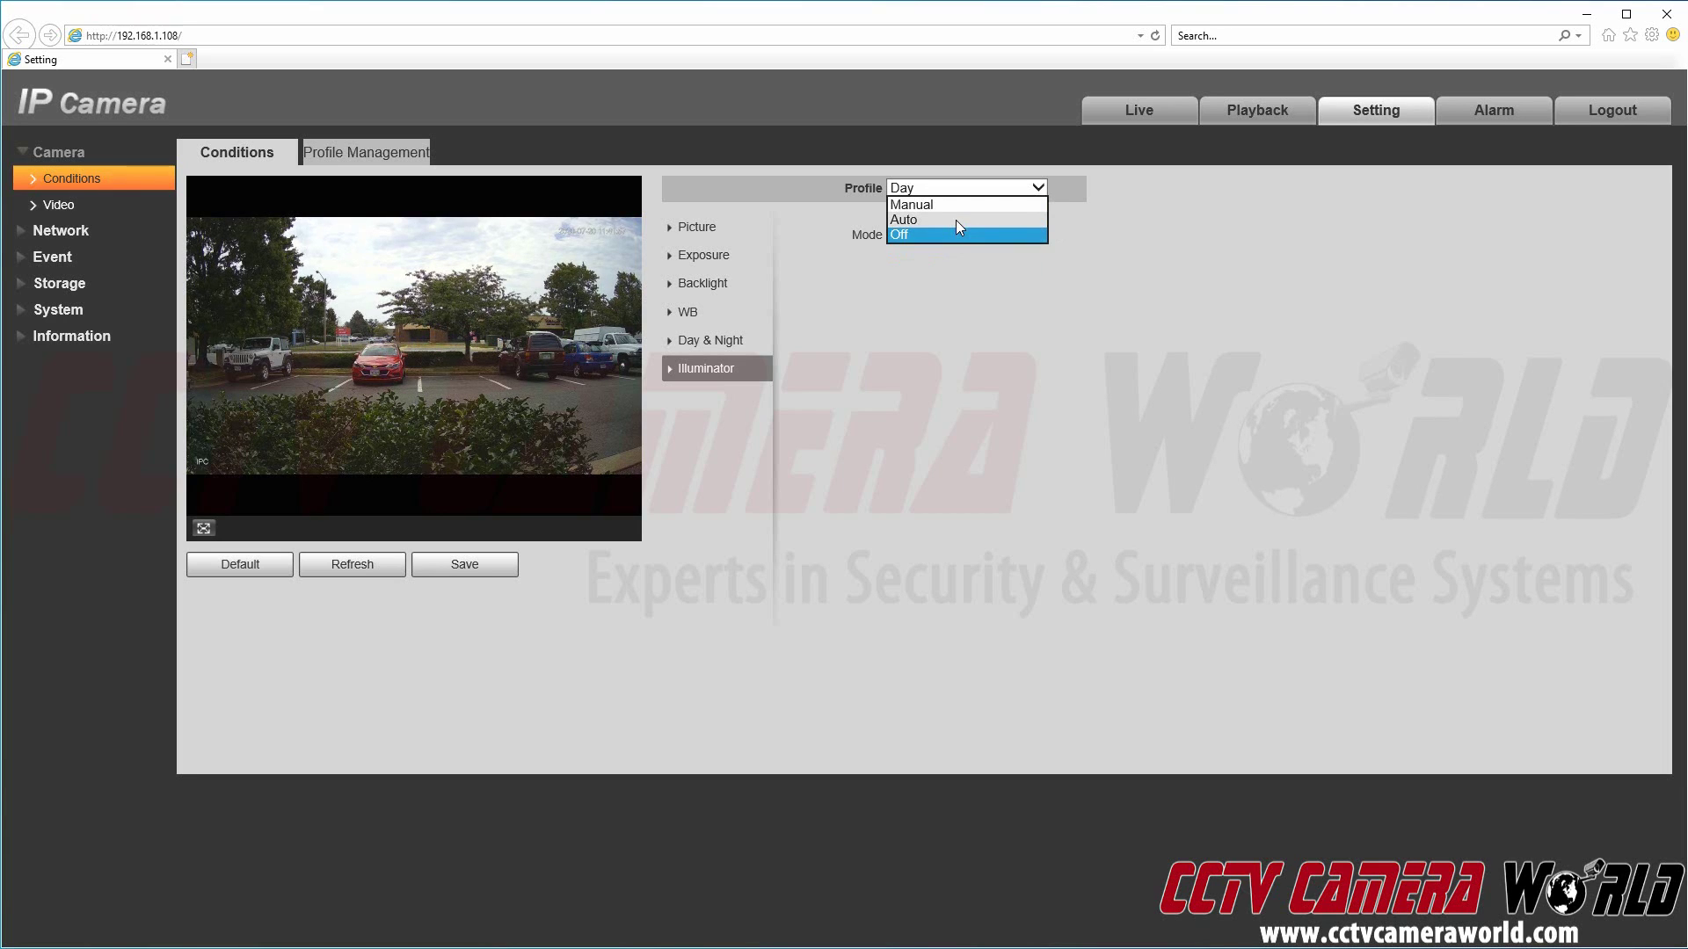
left_click(1101, 241)
left_click(710, 340)
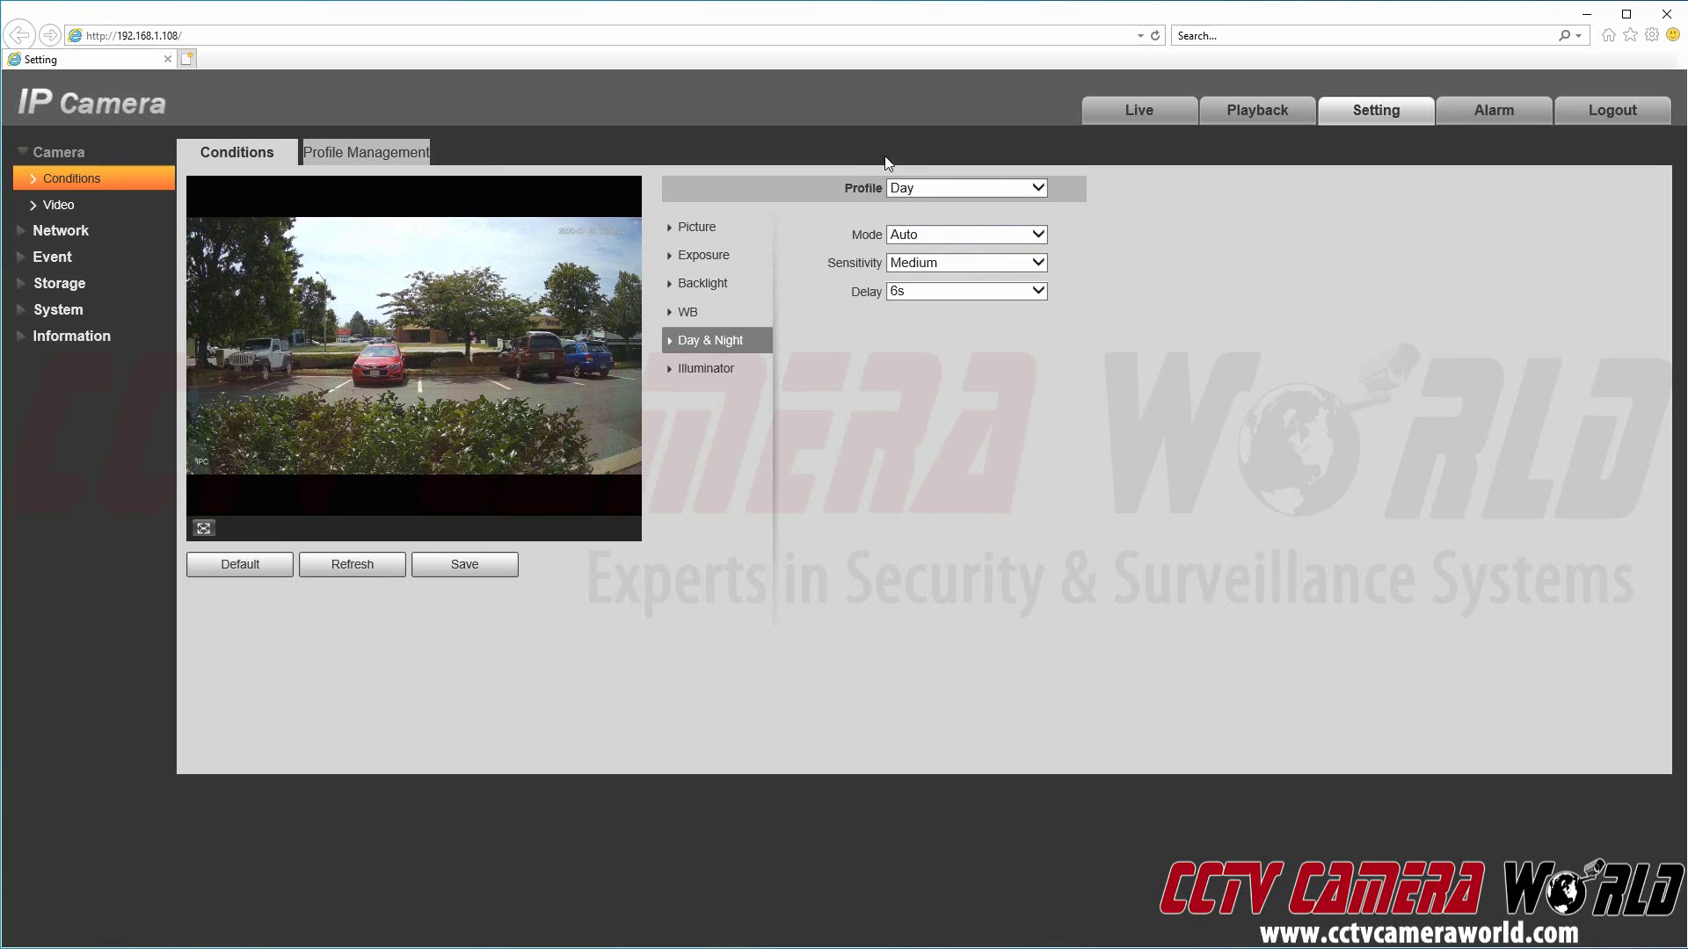
Step: Switch to the Night profile and show its Picture backlight settings
left_click(926, 188)
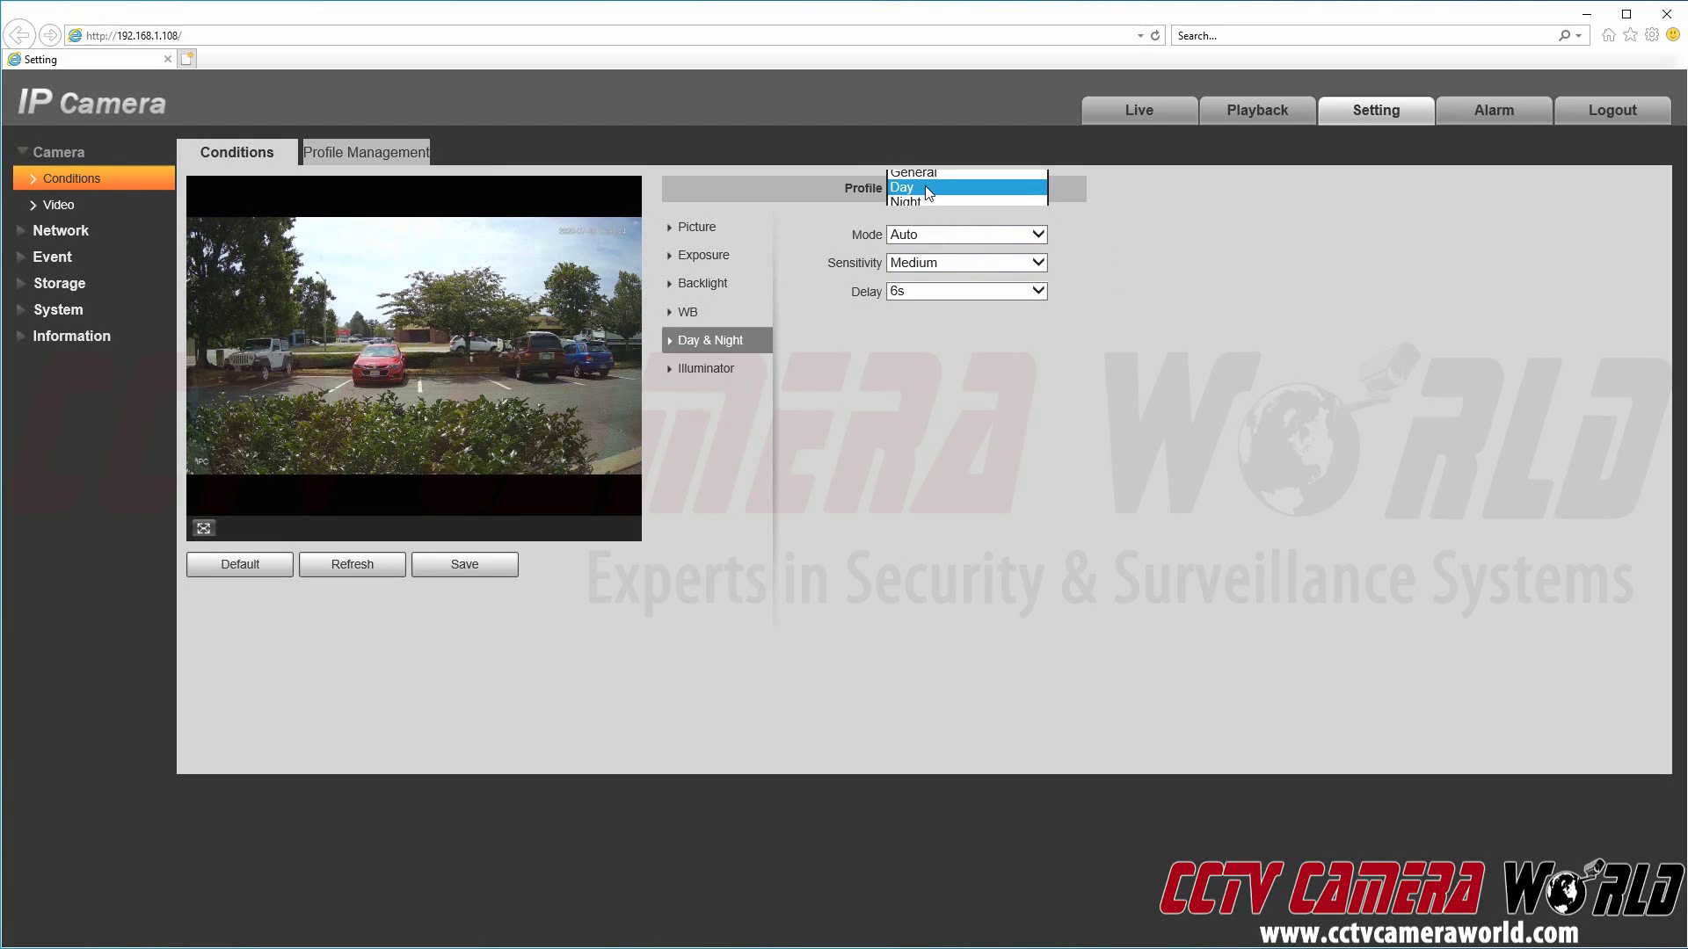
left_click(930, 199)
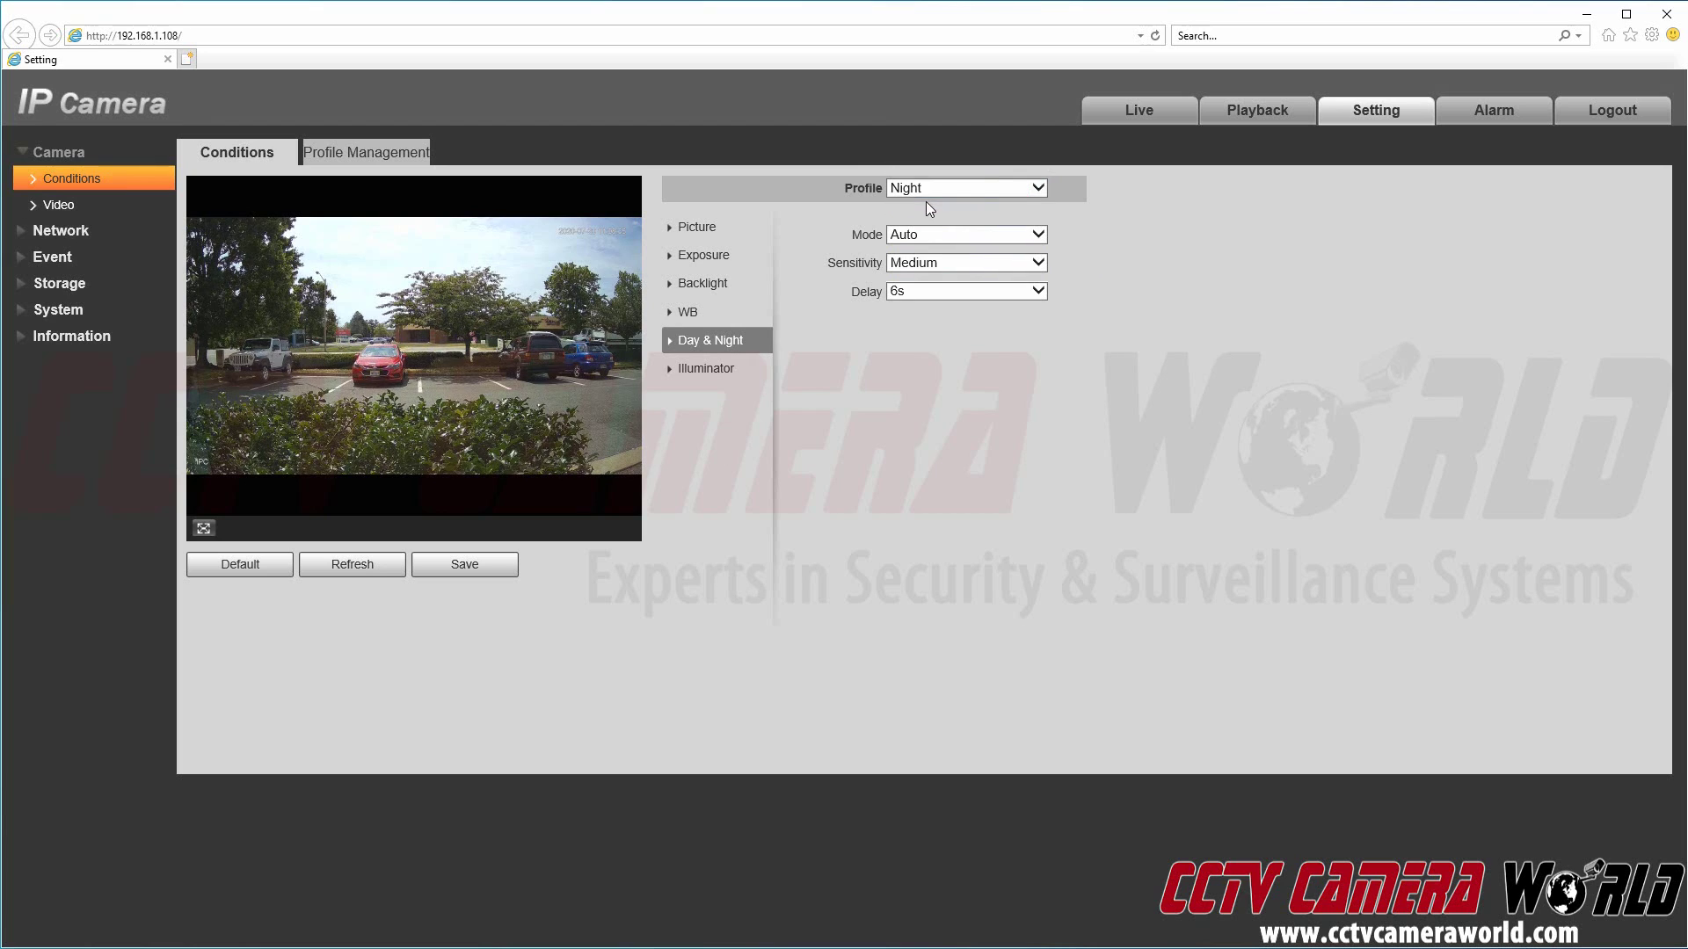
left_click(719, 230)
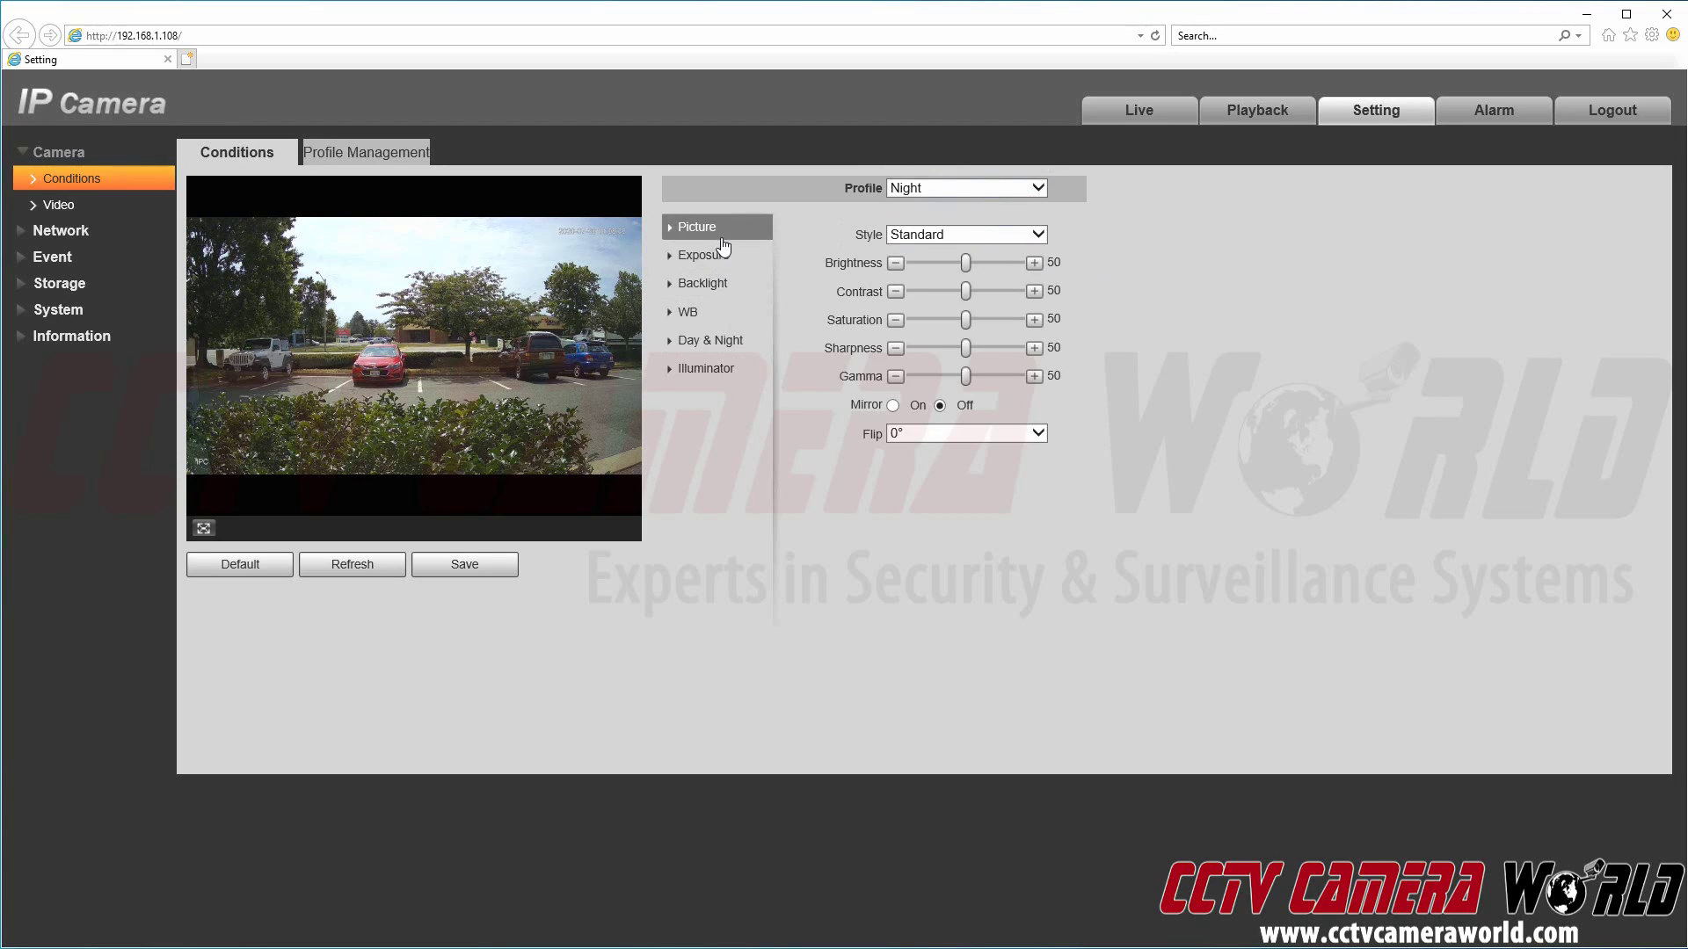
left_click(703, 283)
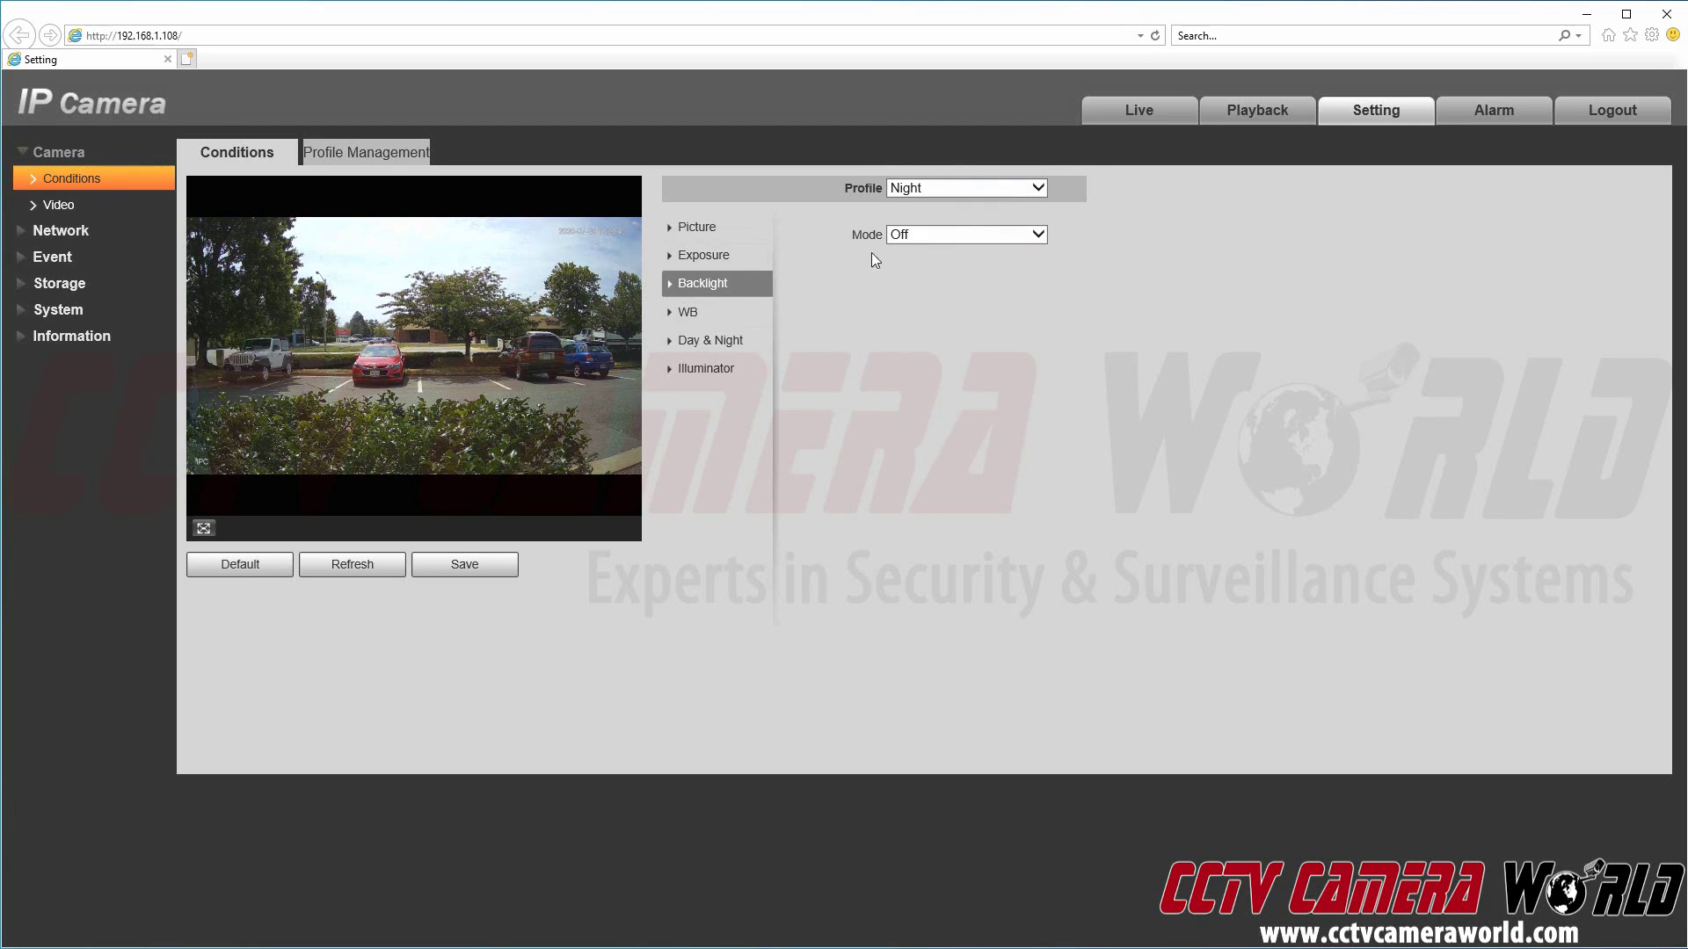
Step: Try HLC and WDR, then settle the Night backlight mode on BLC at Default
left_click(914, 234)
left_click(917, 269)
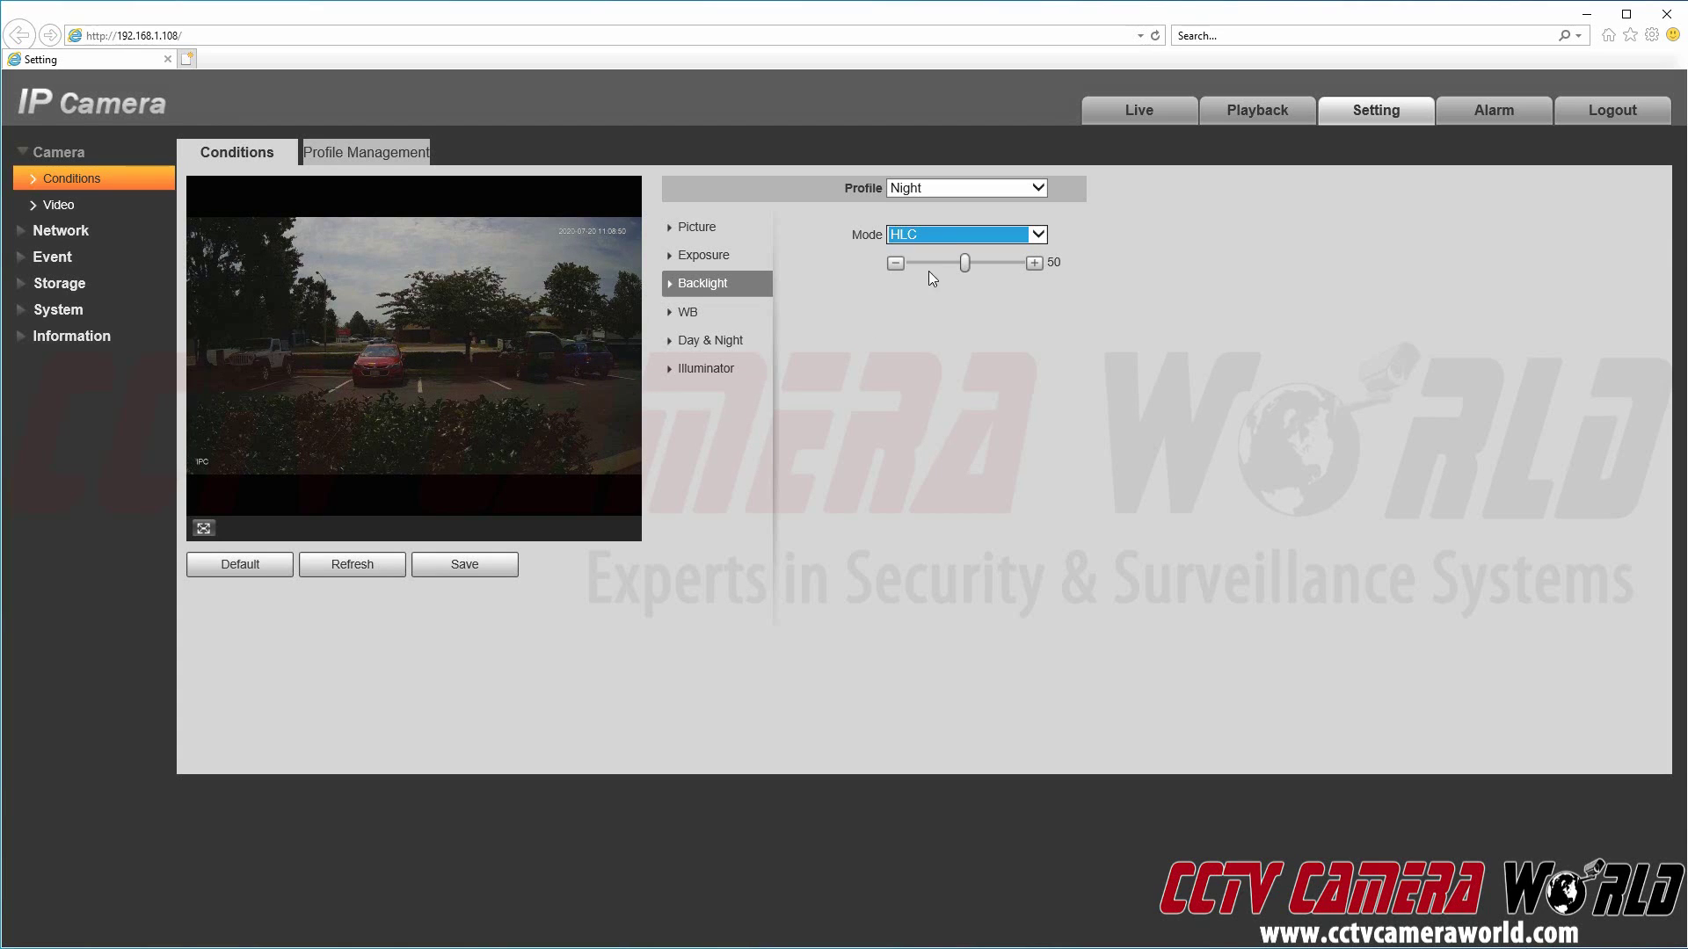
left_click(946, 238)
left_click(944, 250)
left_click(924, 422)
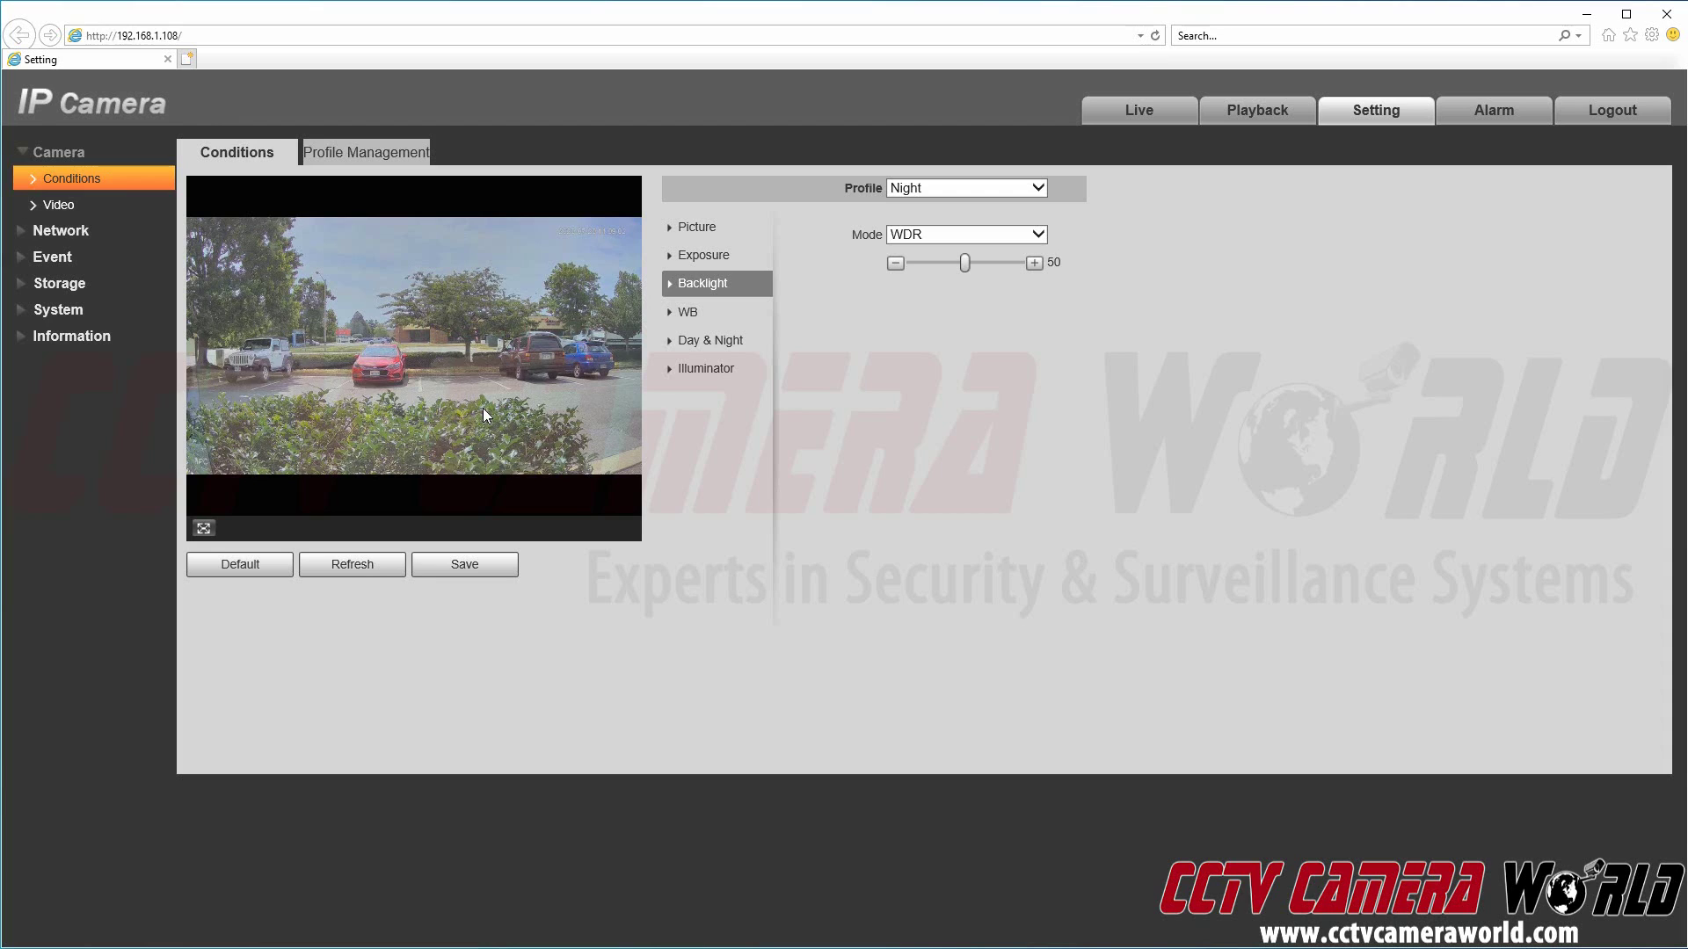
left_click(973, 233)
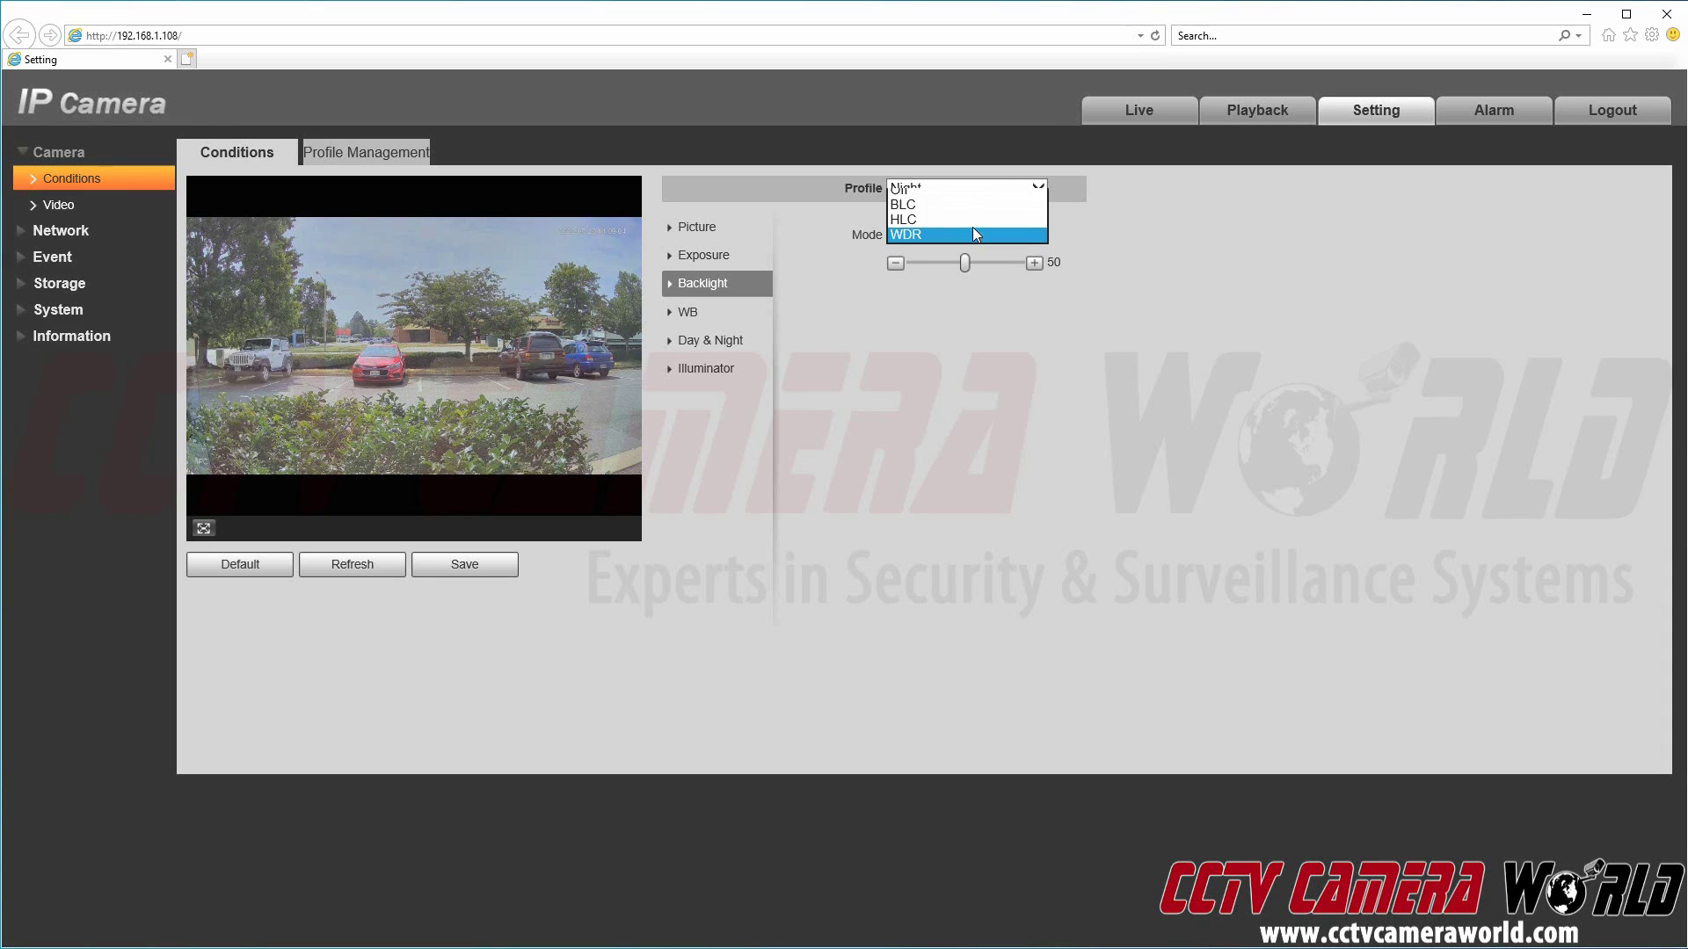
left_click(973, 204)
left_click(1133, 355)
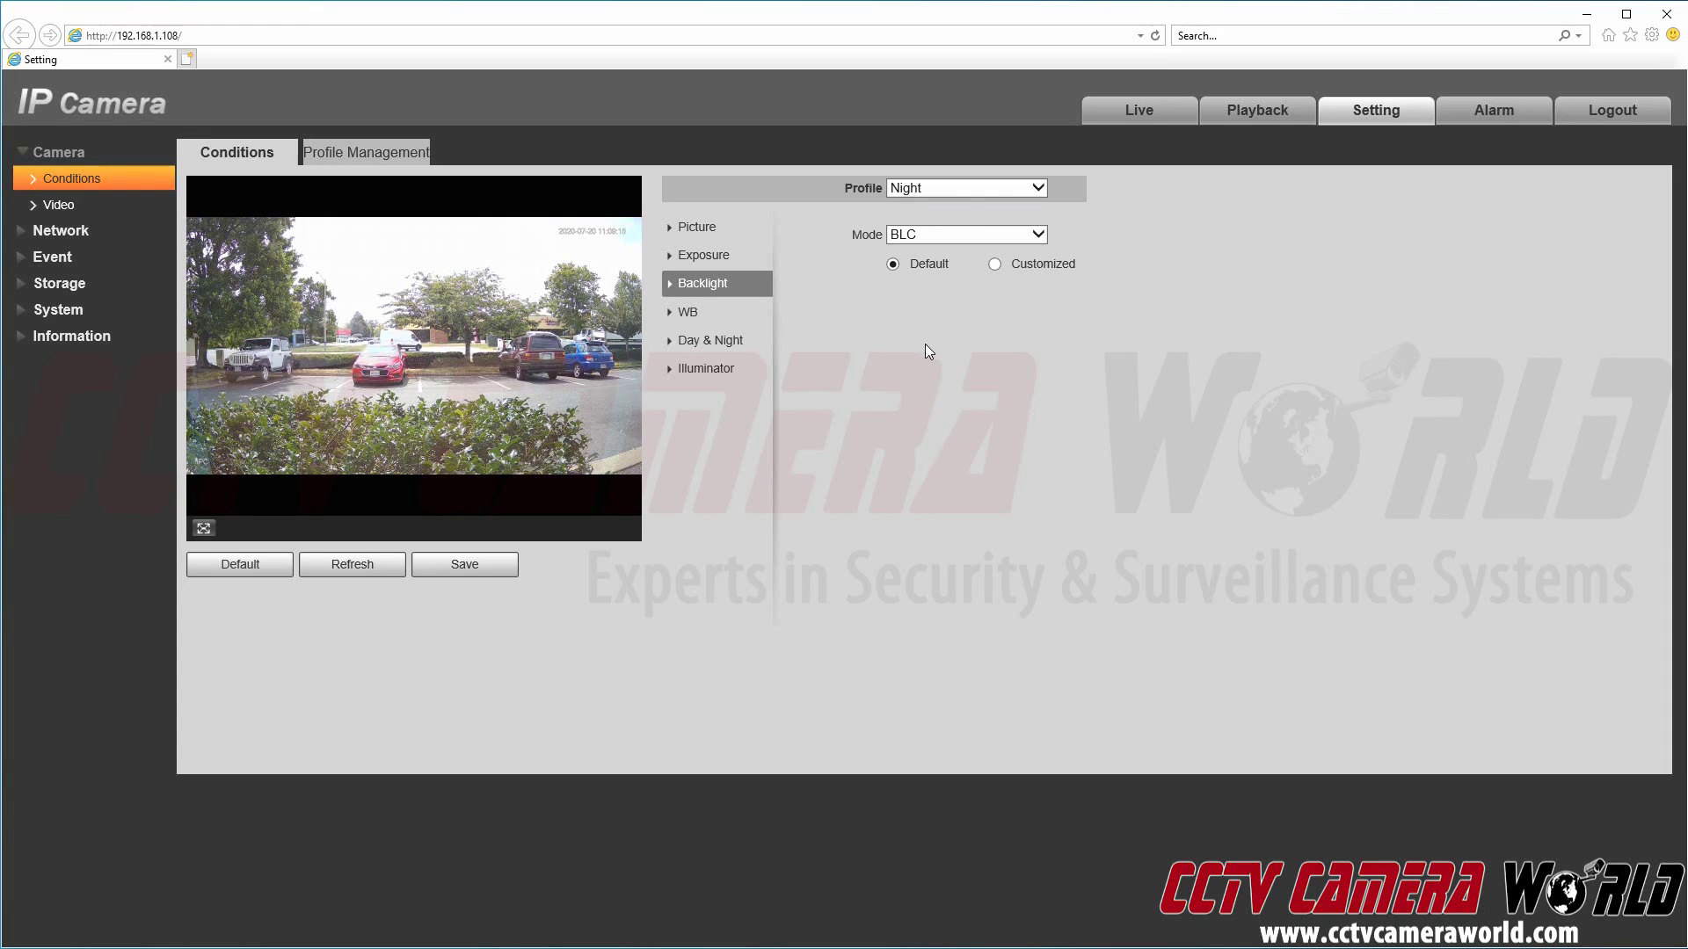
Step: Keep the Night profile's white balance mode on Auto
left_click(730, 313)
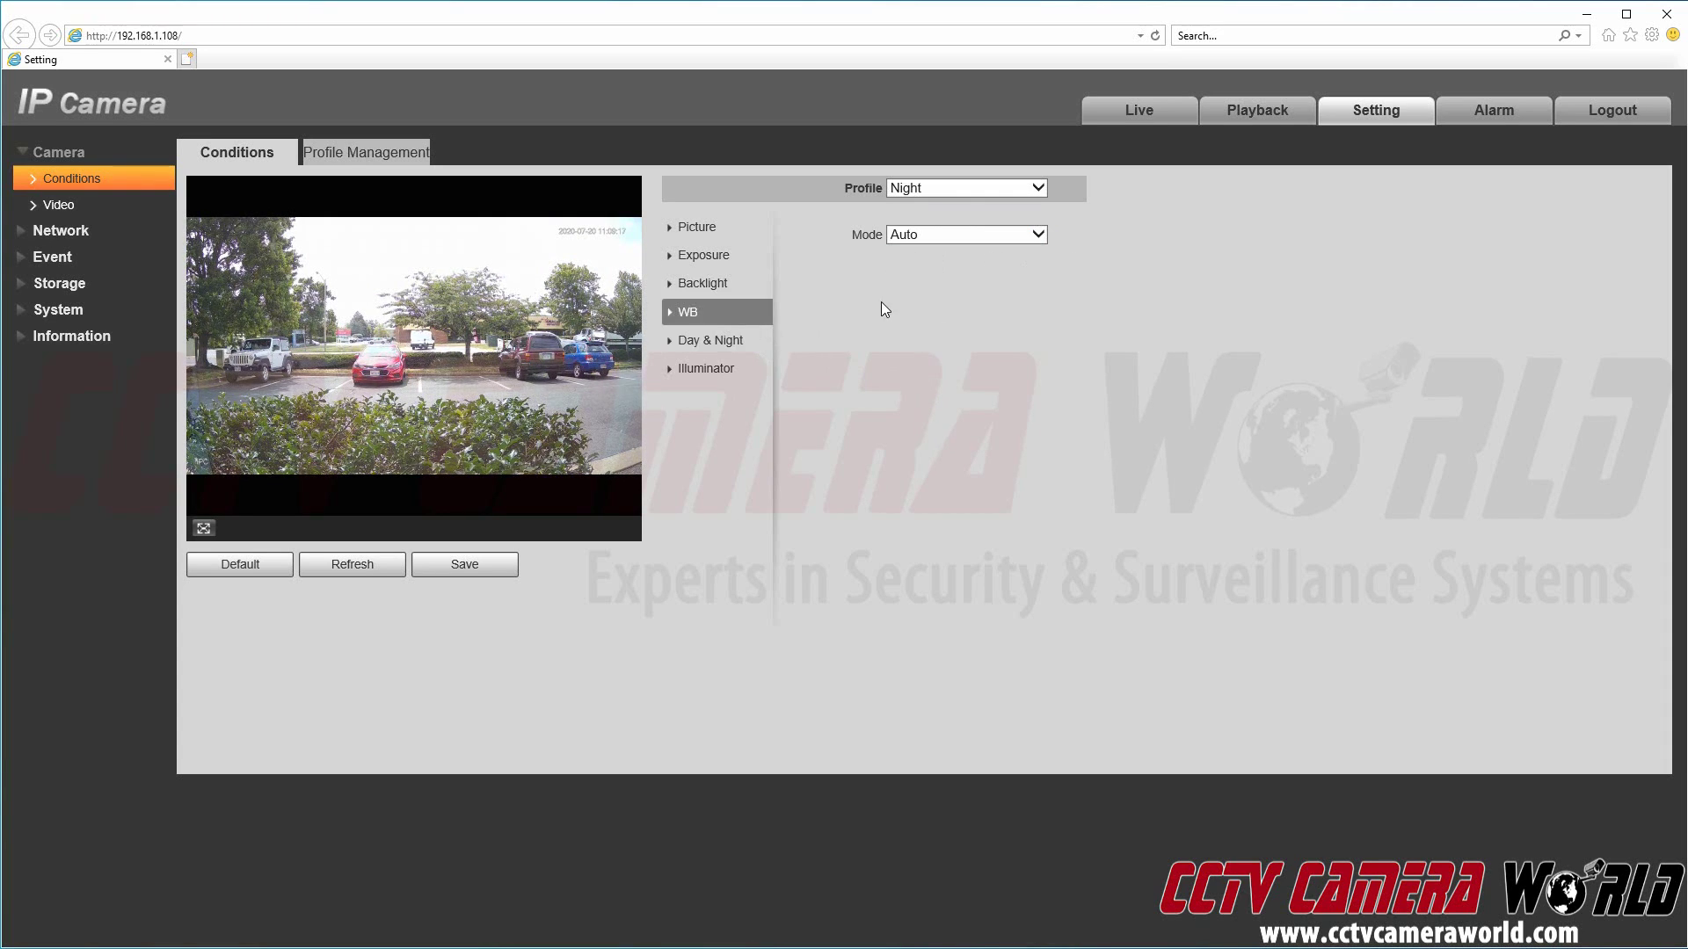
left_click(932, 235)
left_click(1154, 271)
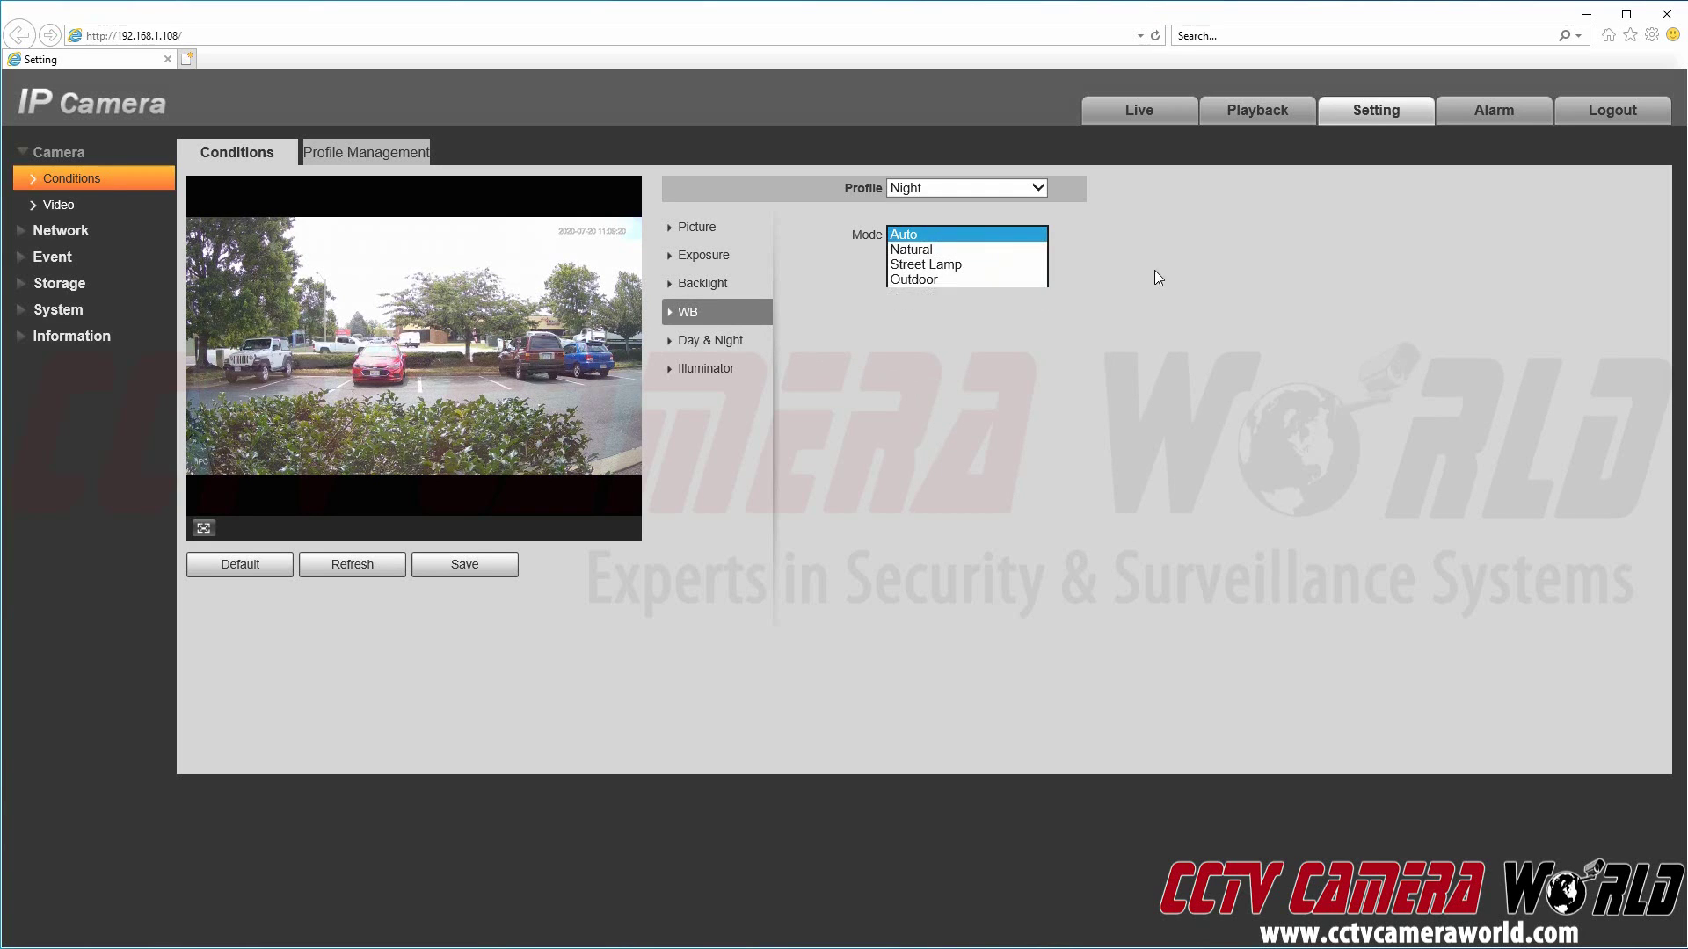
Step: Preview B/W, return Night day/night mode to Auto, then bring up Illuminator settings
left_click(759, 342)
left_click(909, 235)
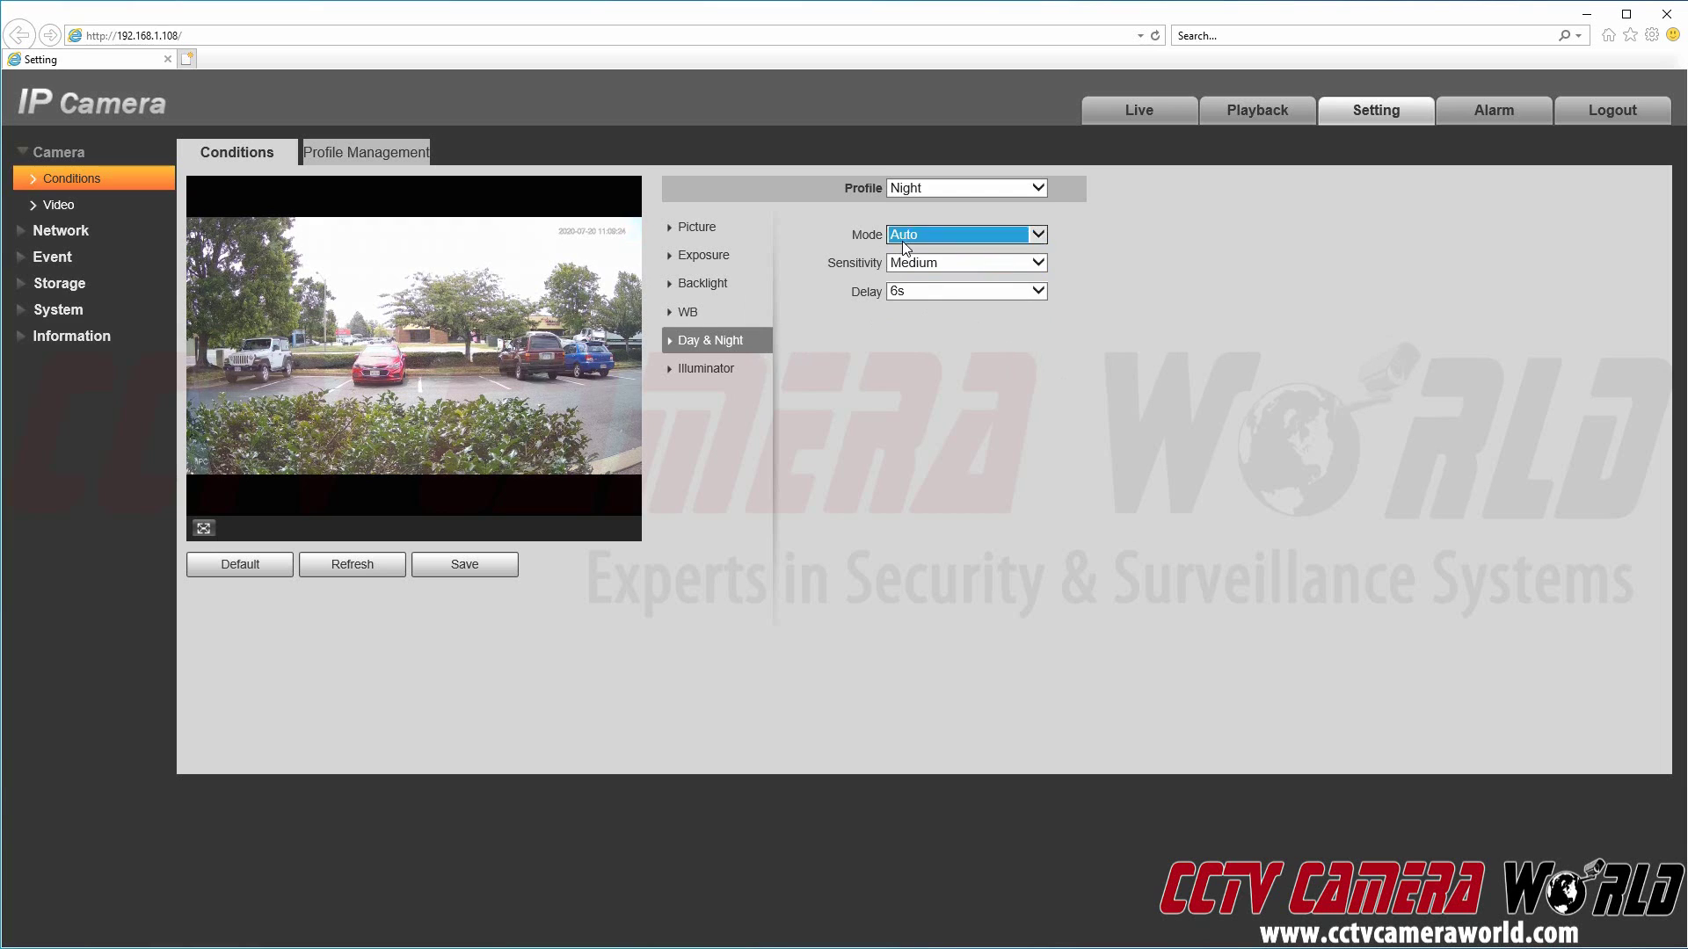
left_click(921, 221)
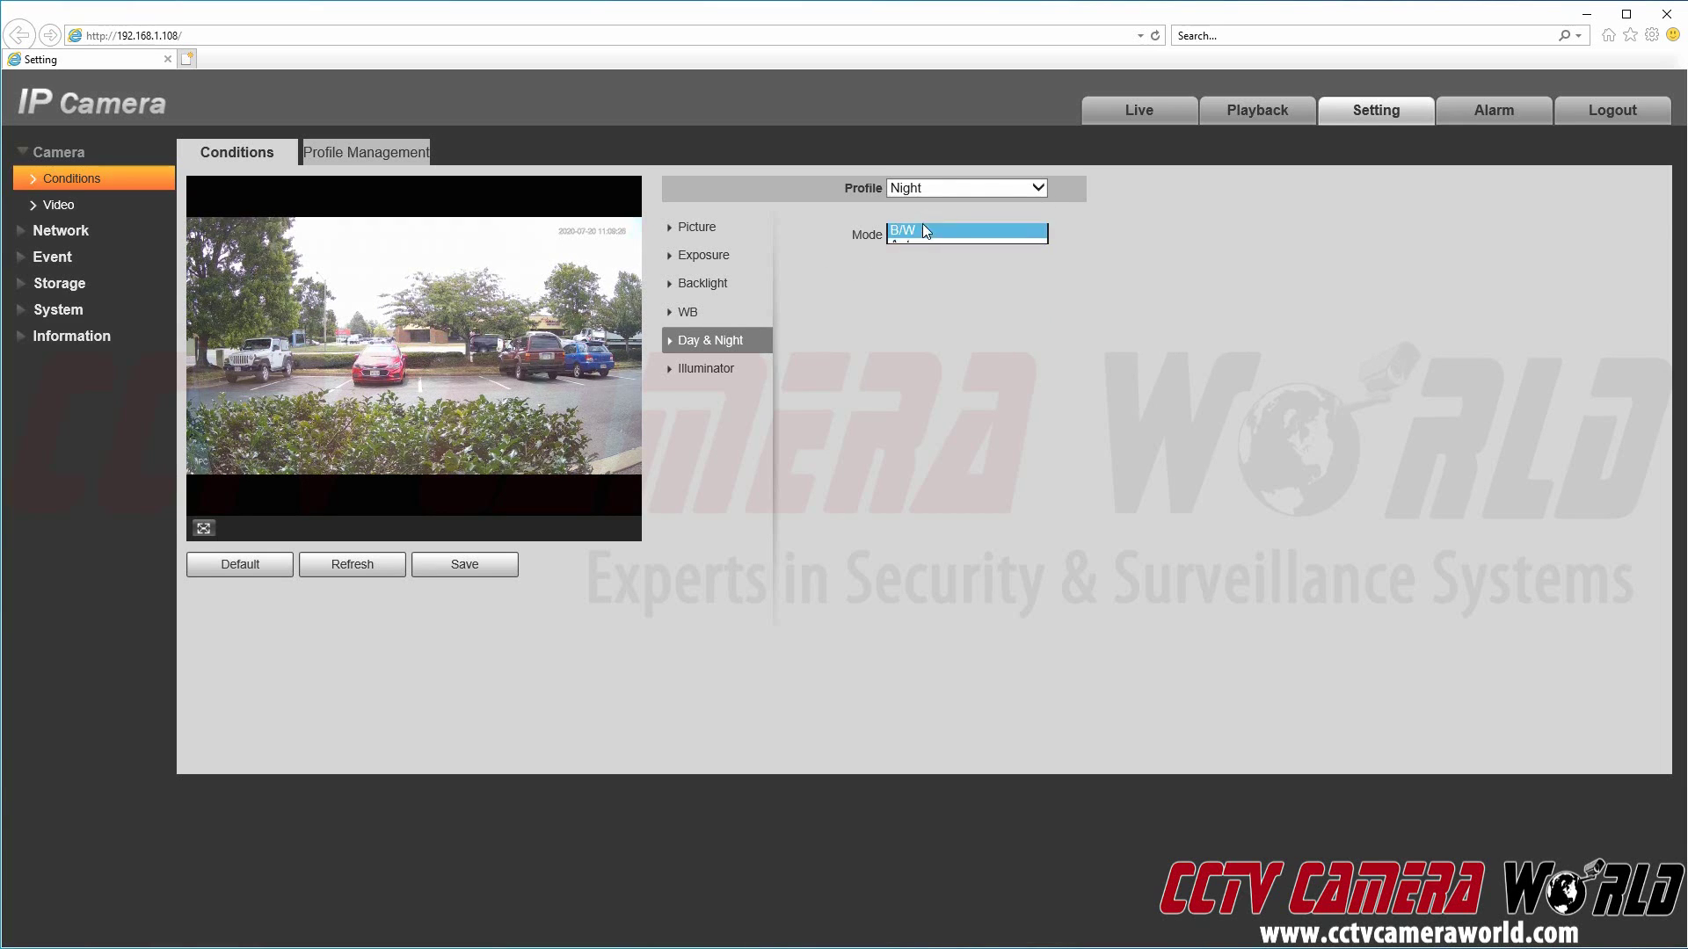
left_click(1120, 296)
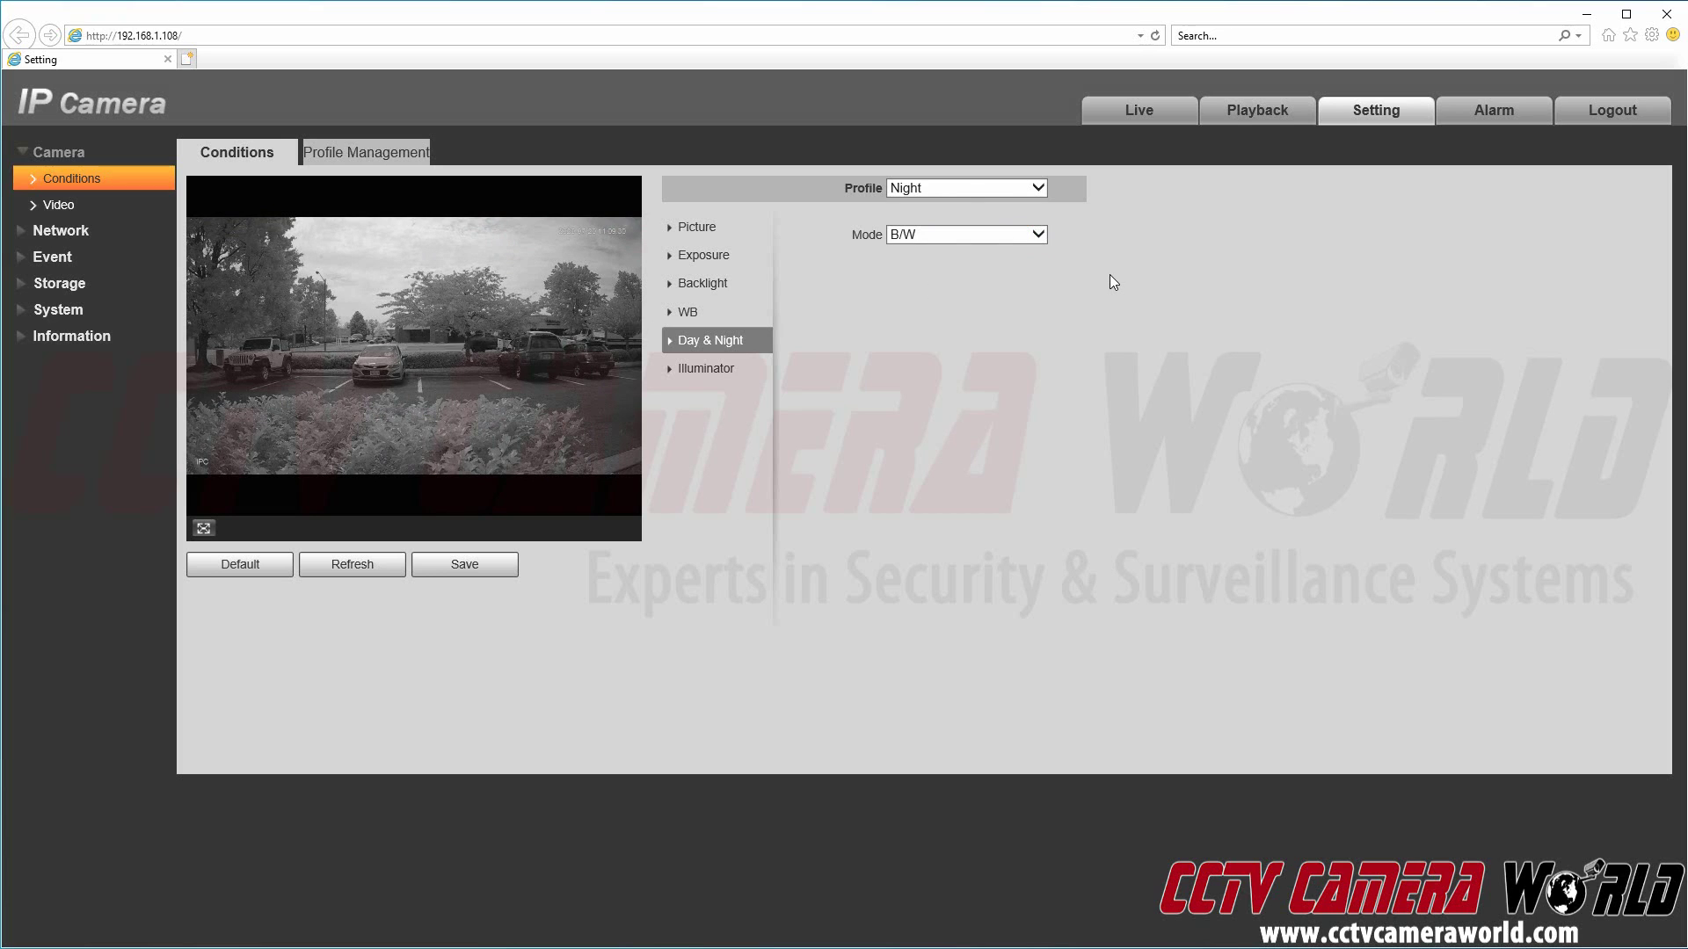
left_click(999, 234)
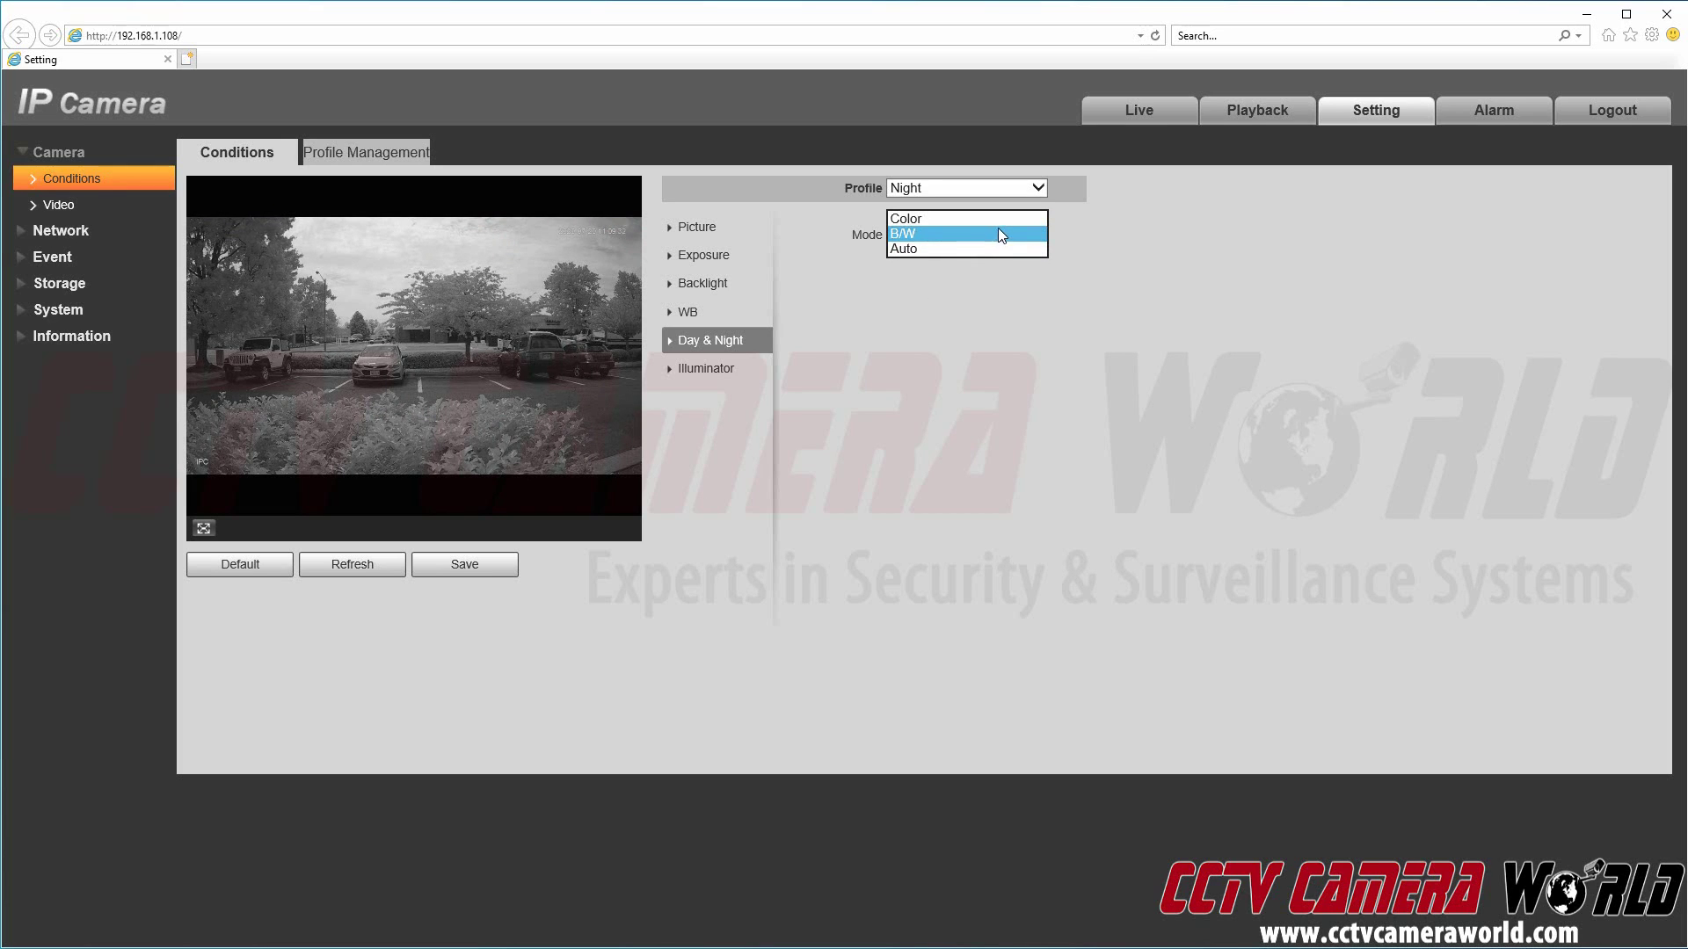
left_click(983, 247)
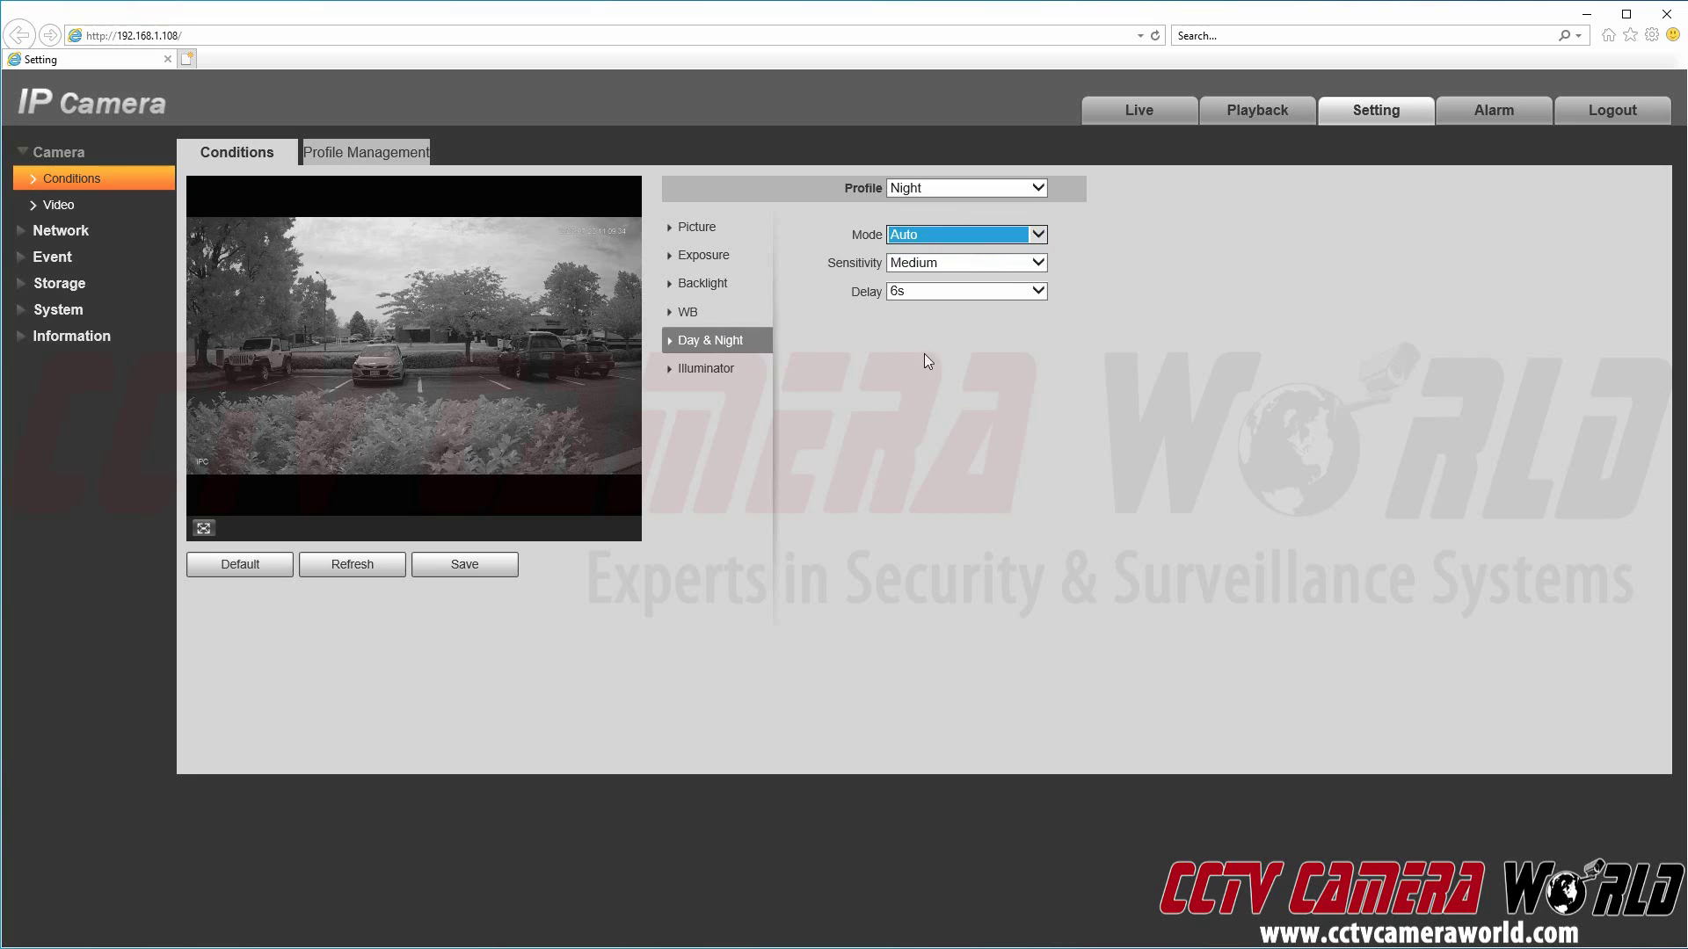
left_click(705, 369)
Step: Try Manual illuminator with raised brightness, then return the Night illuminator to Auto and save
left_click(937, 240)
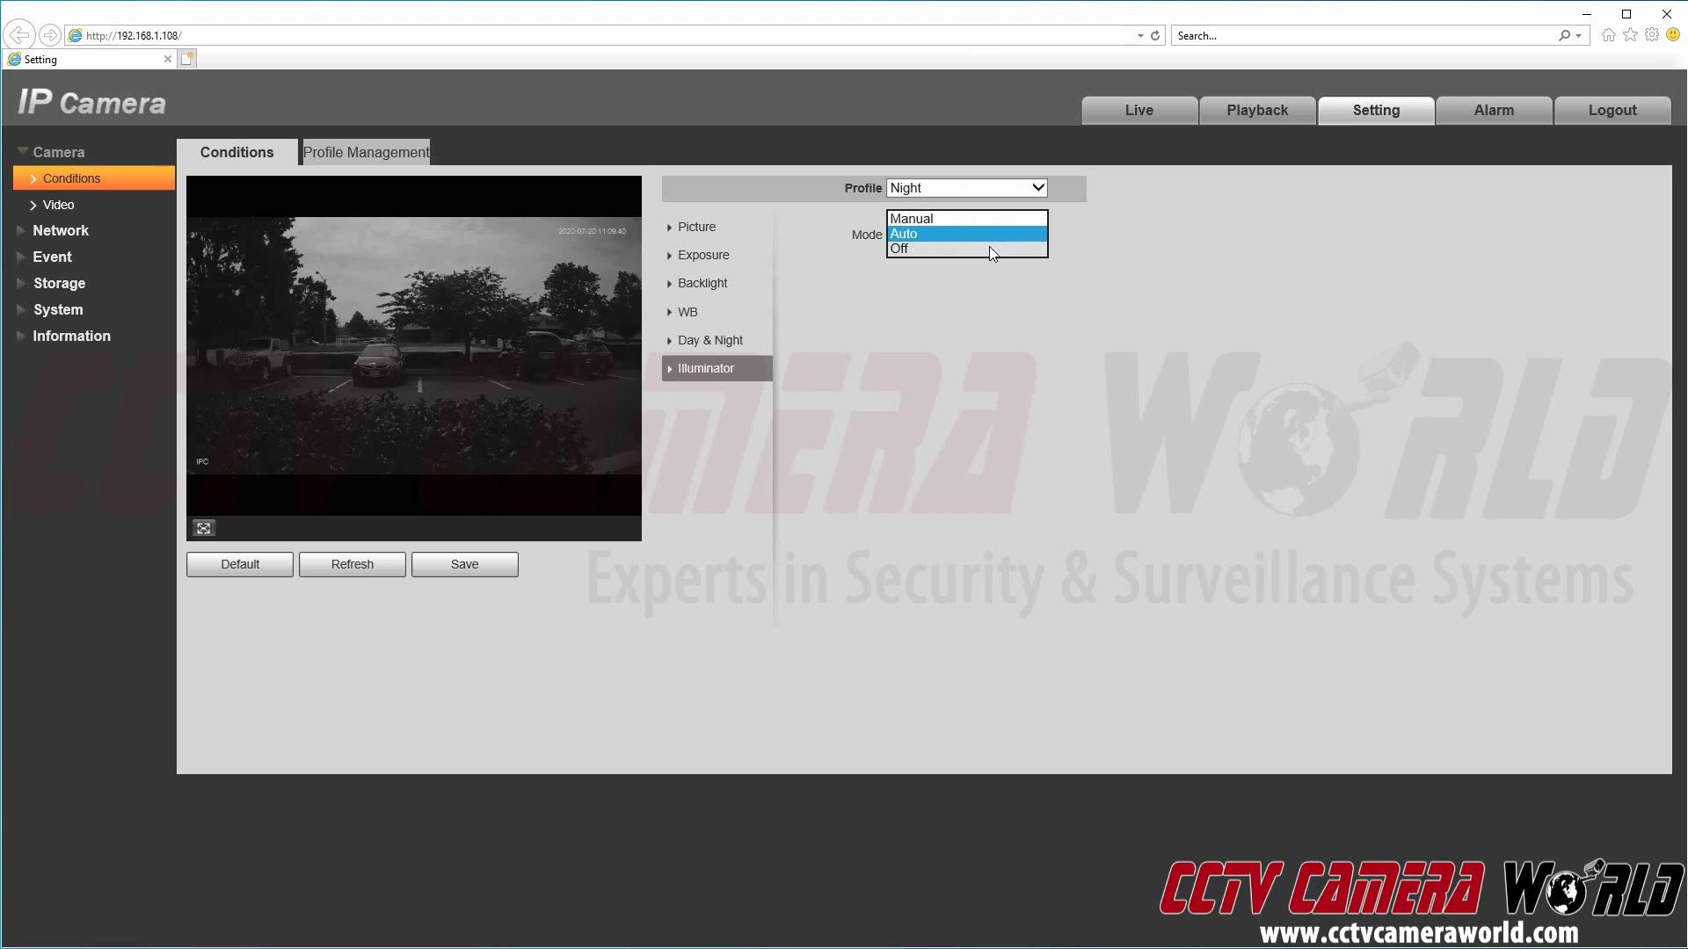
left_click(1218, 281)
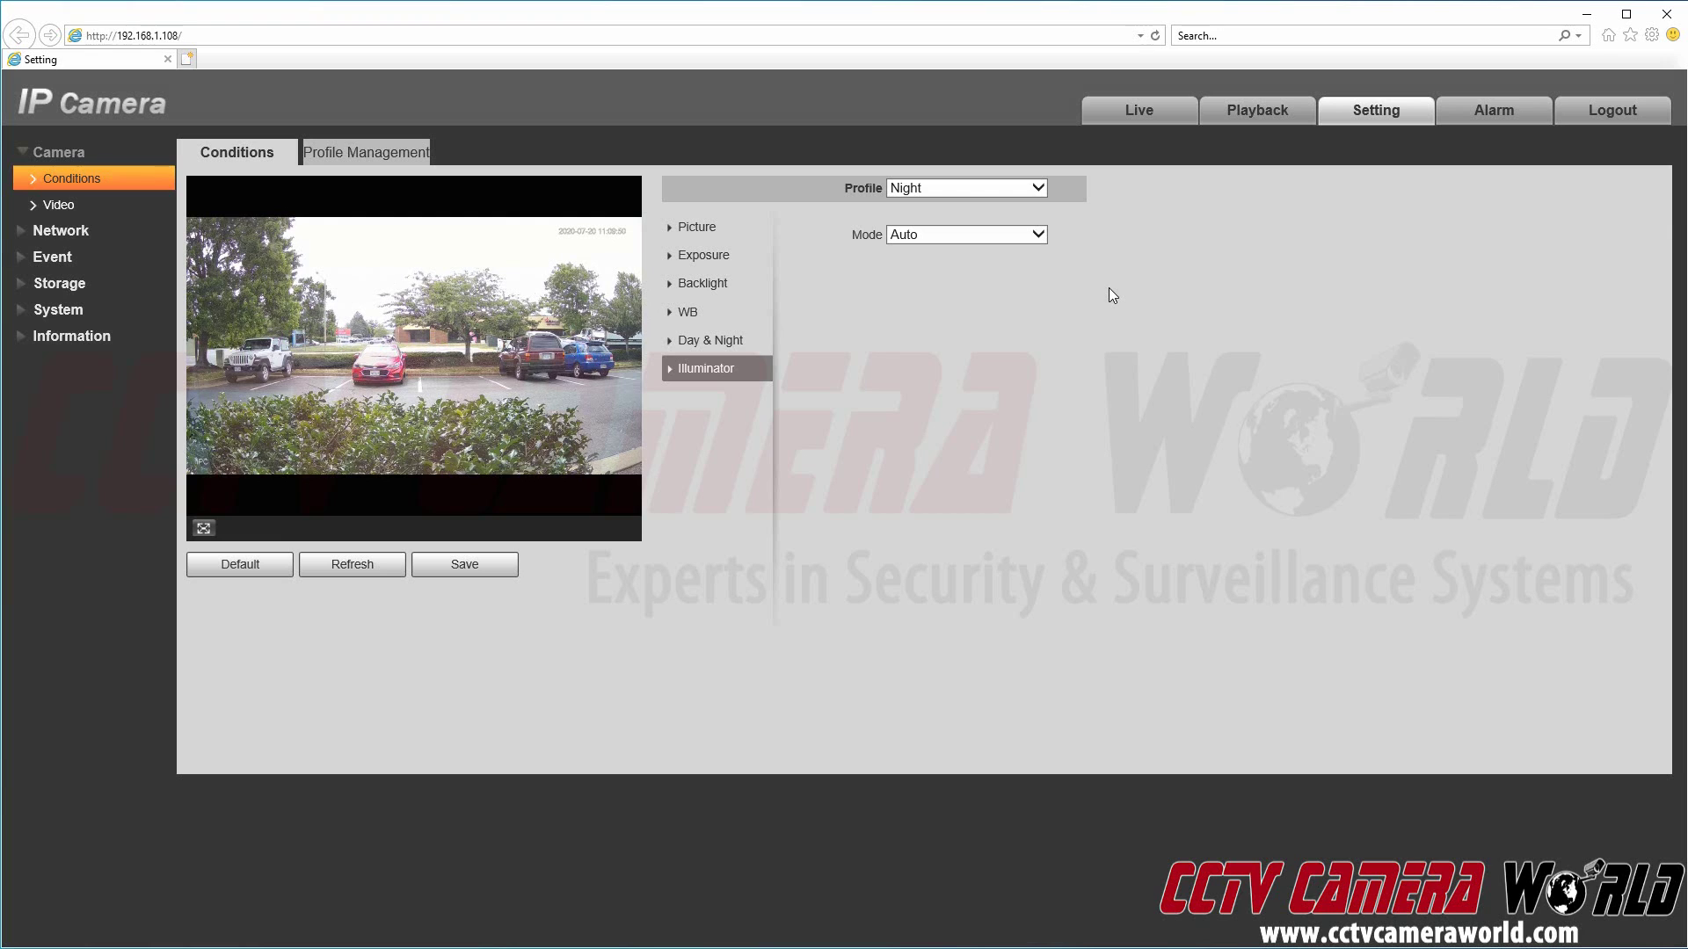
left_click(961, 237)
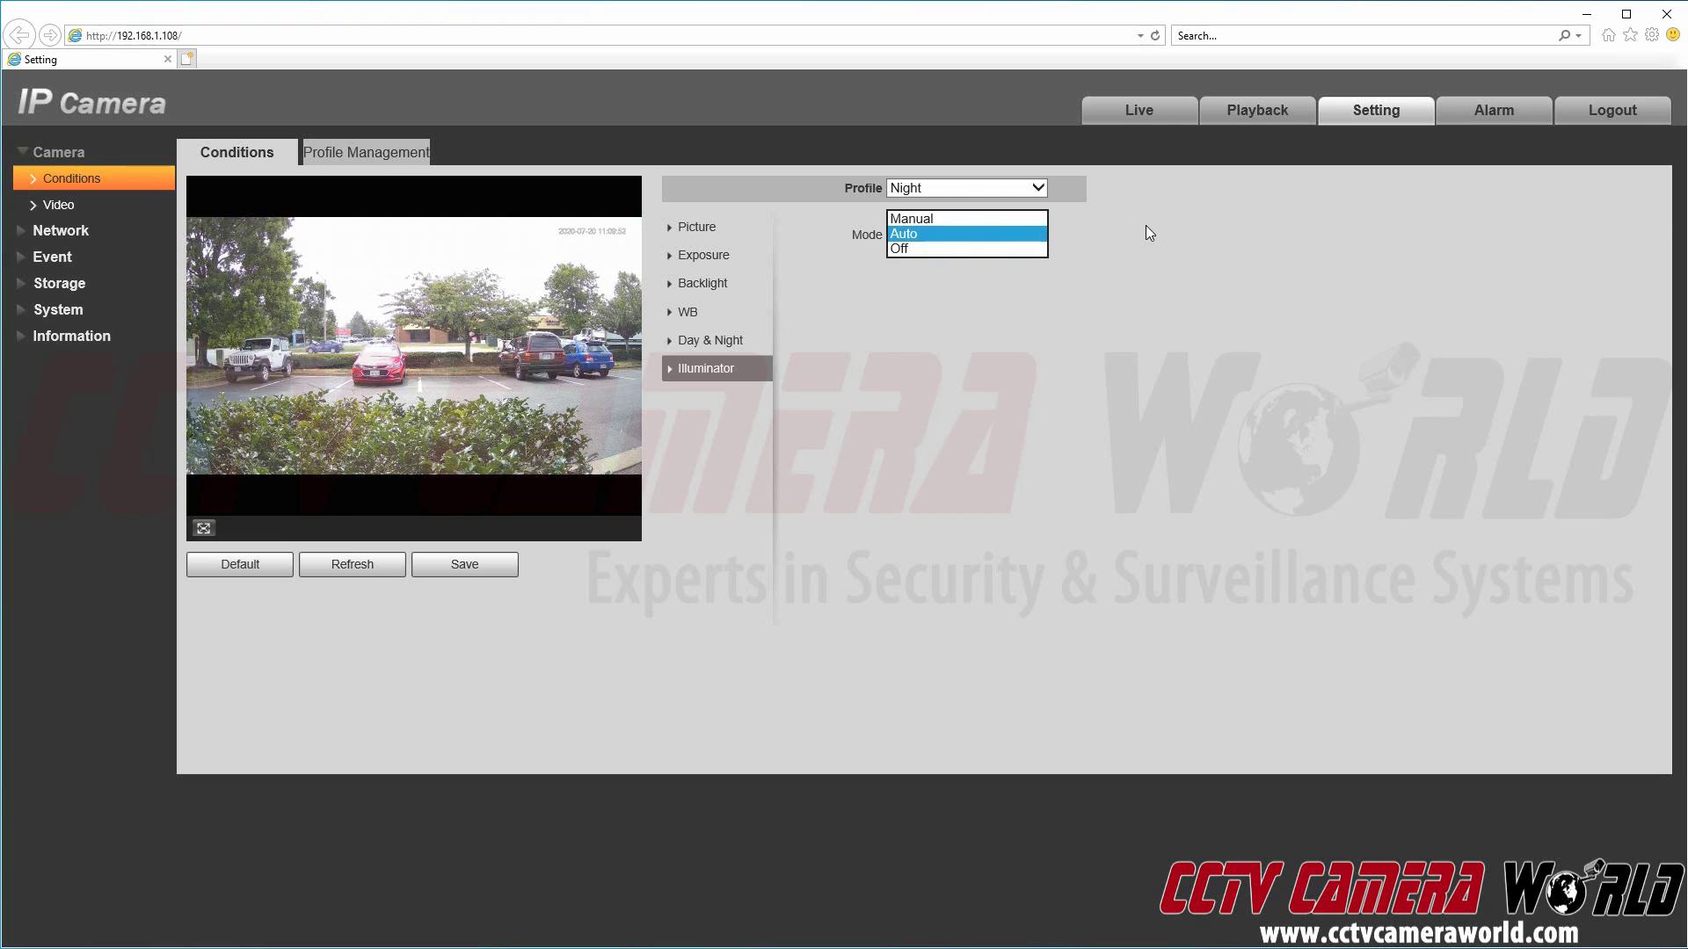
left_click(999, 218)
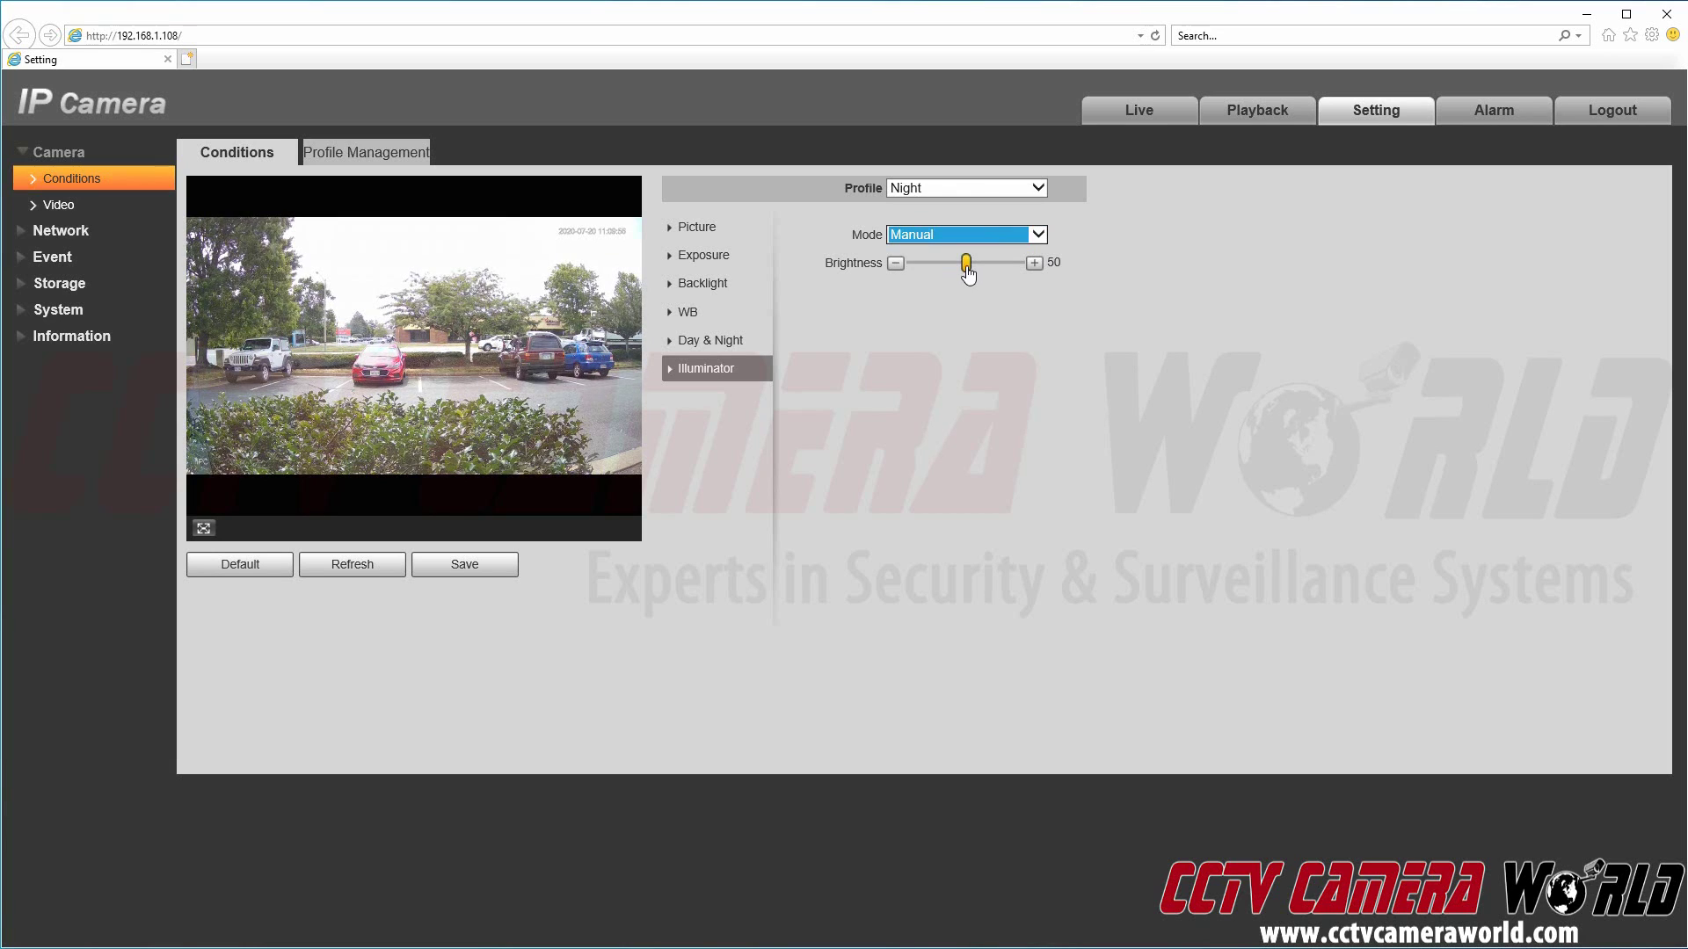
mouse_move(984, 266)
left_mouse_down()
mouse_move(1011, 263)
mouse_move(990, 271)
left_mouse_up()
left_click(971, 243)
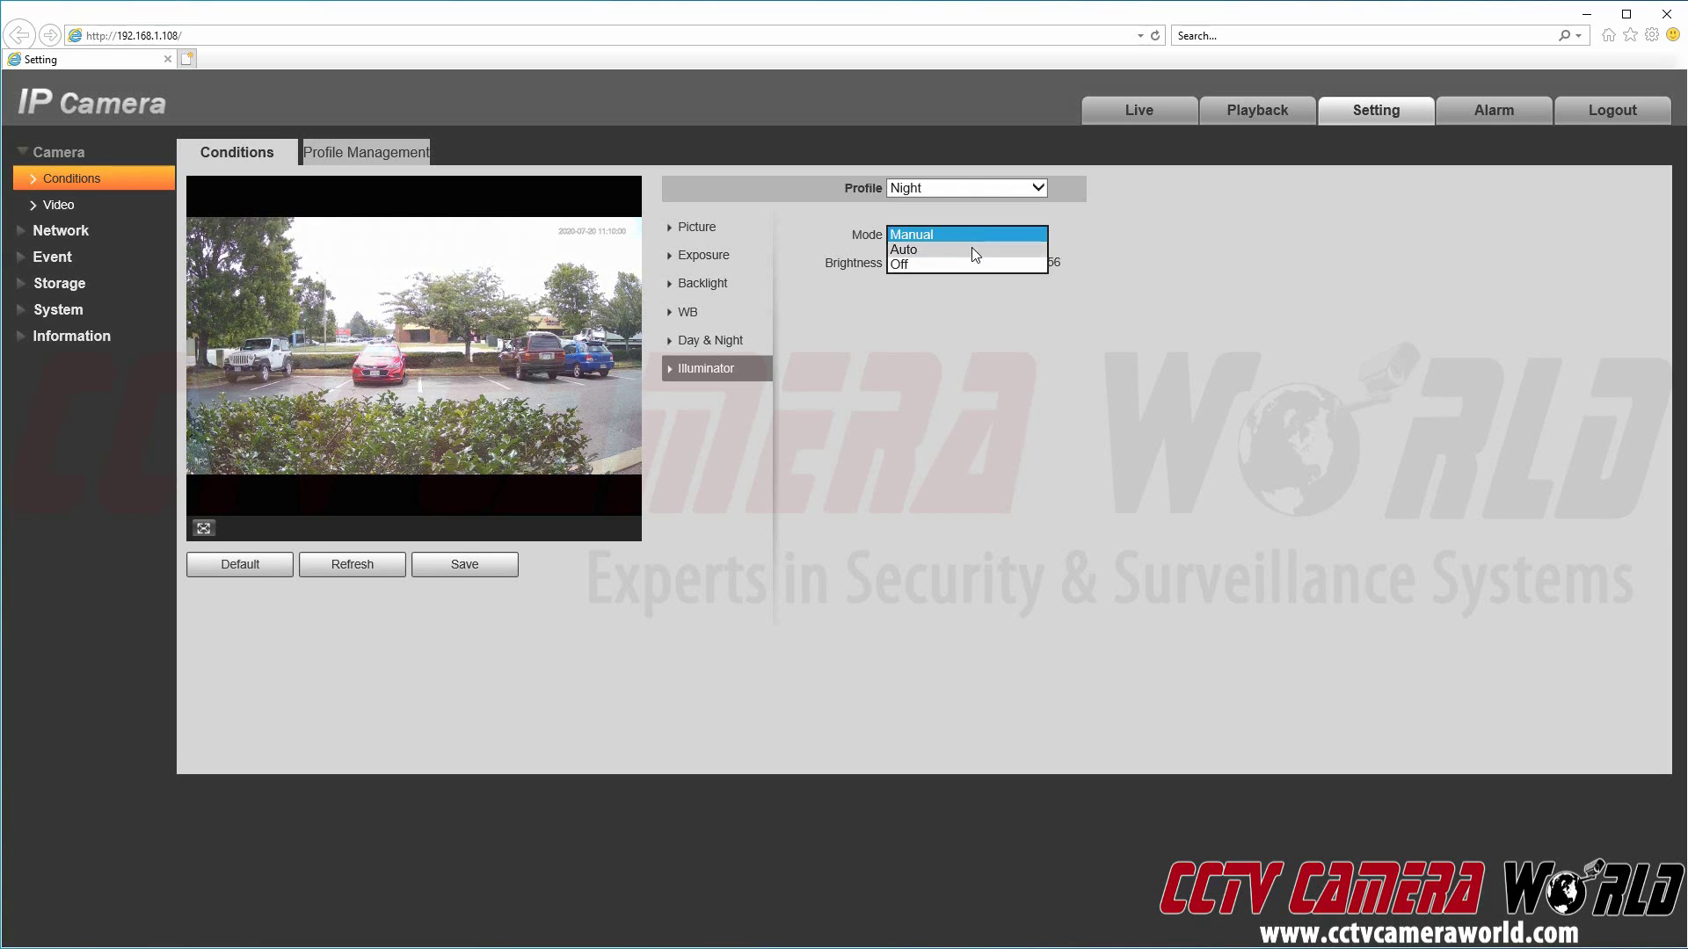
left_click(972, 251)
left_click(499, 564)
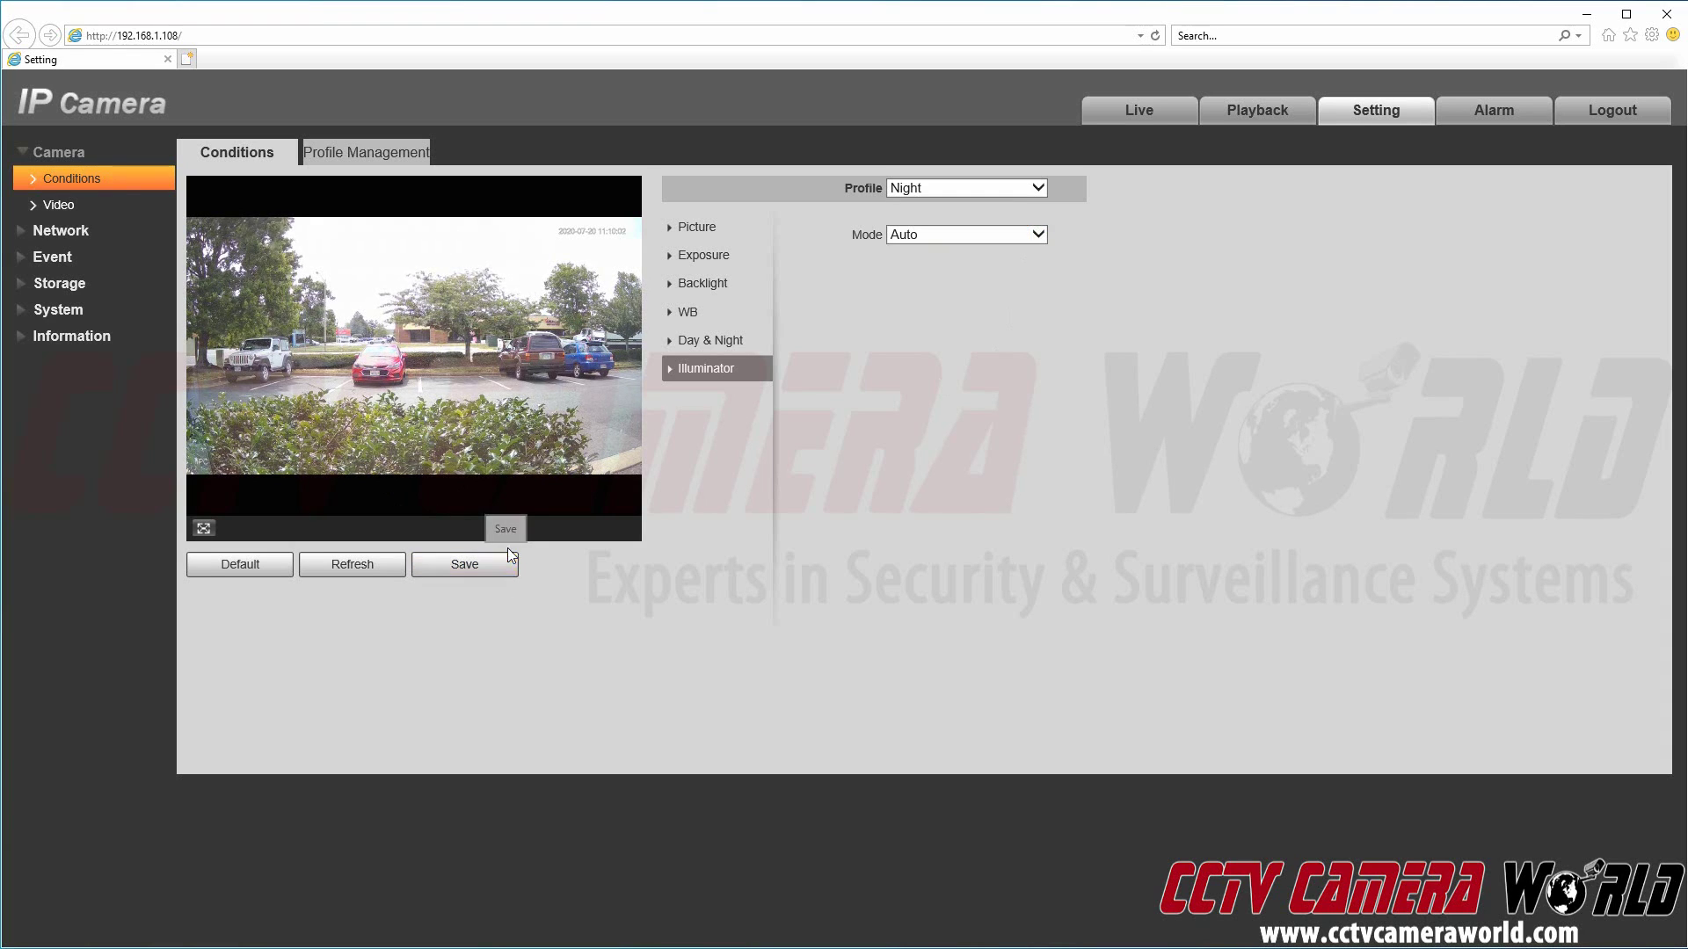
Step: Switch the Night profile's backlight compensation mode to Off and save it
left_click(702, 283)
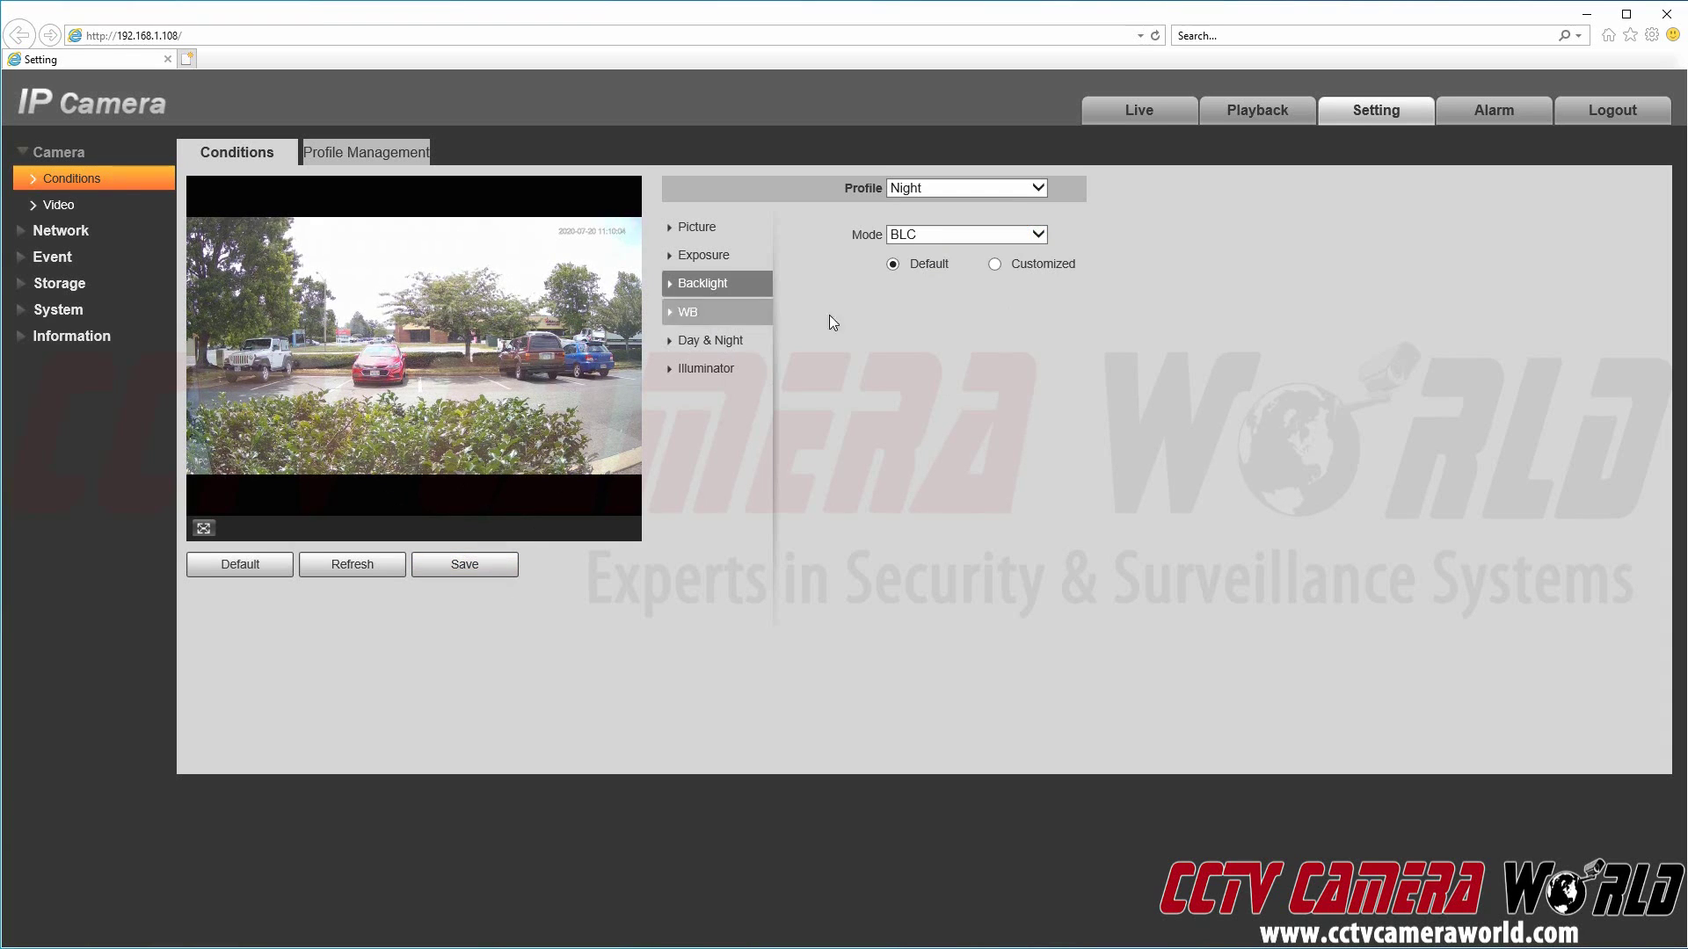
left_click(944, 236)
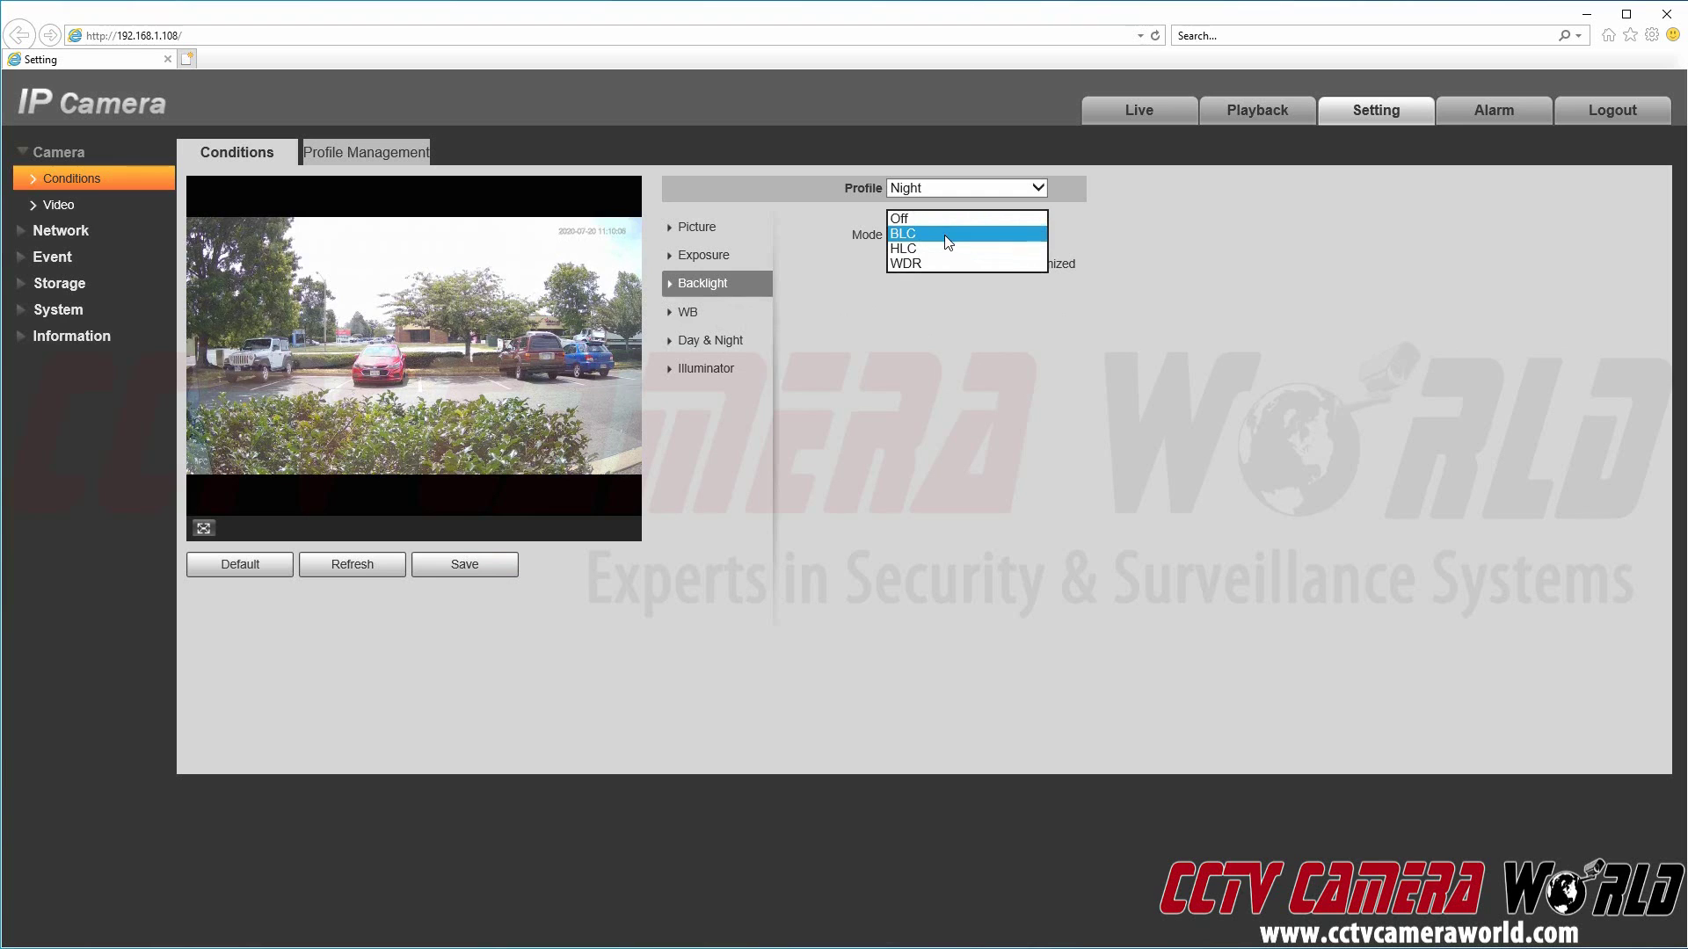
left_click(952, 220)
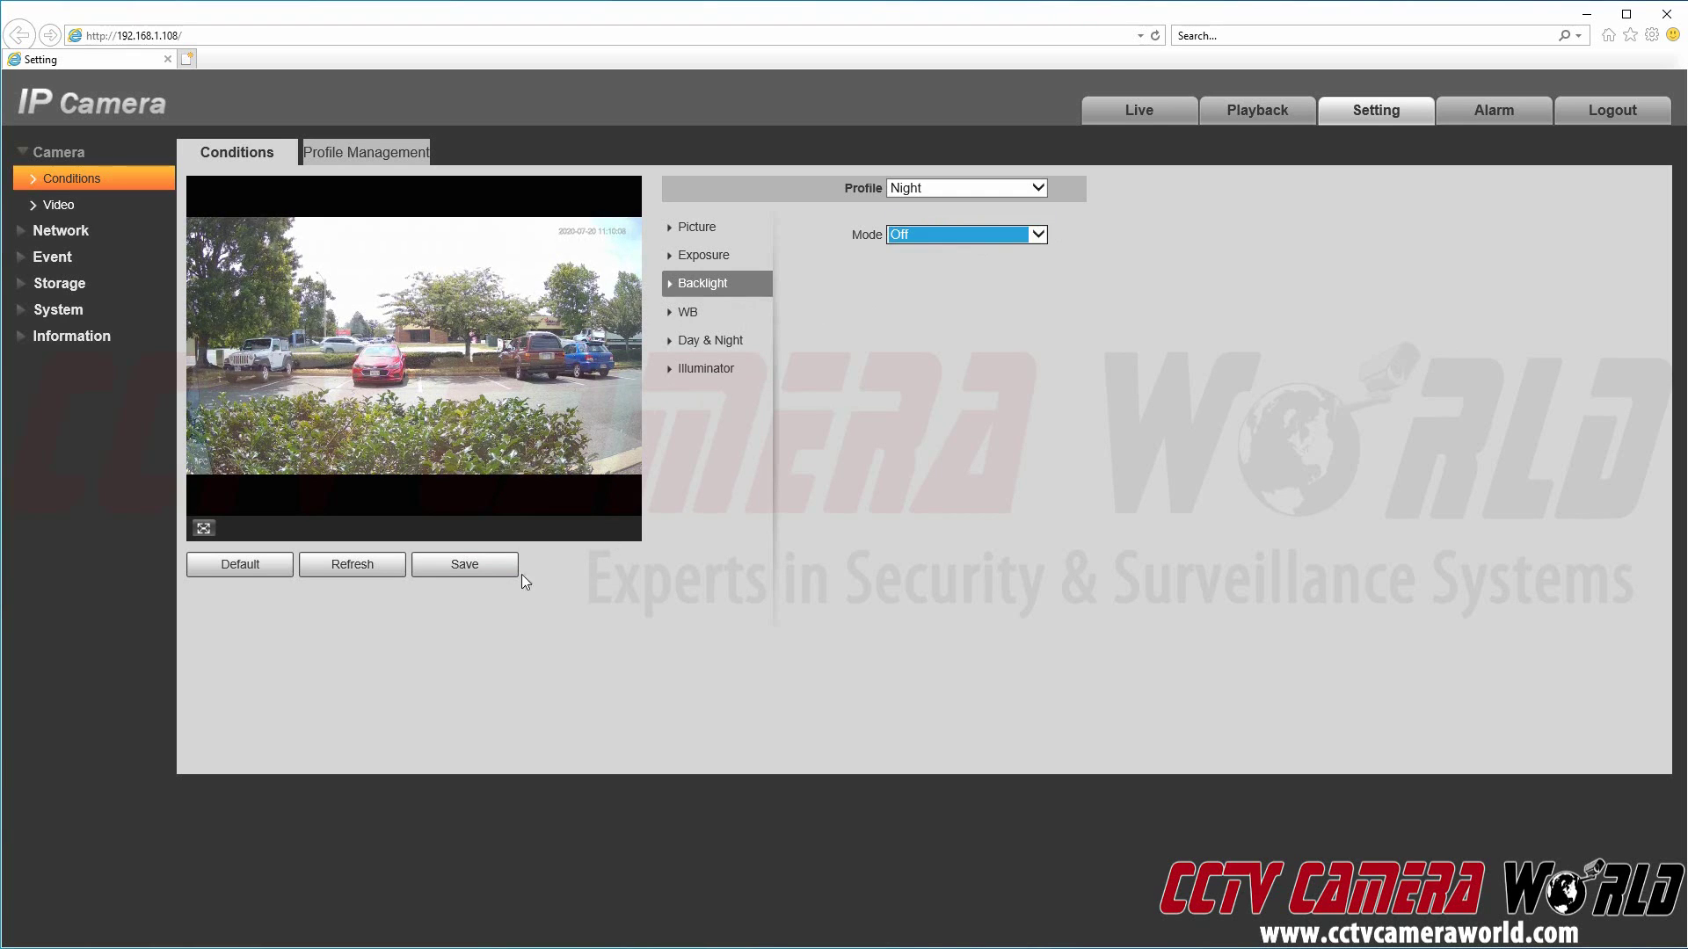
left_click(482, 566)
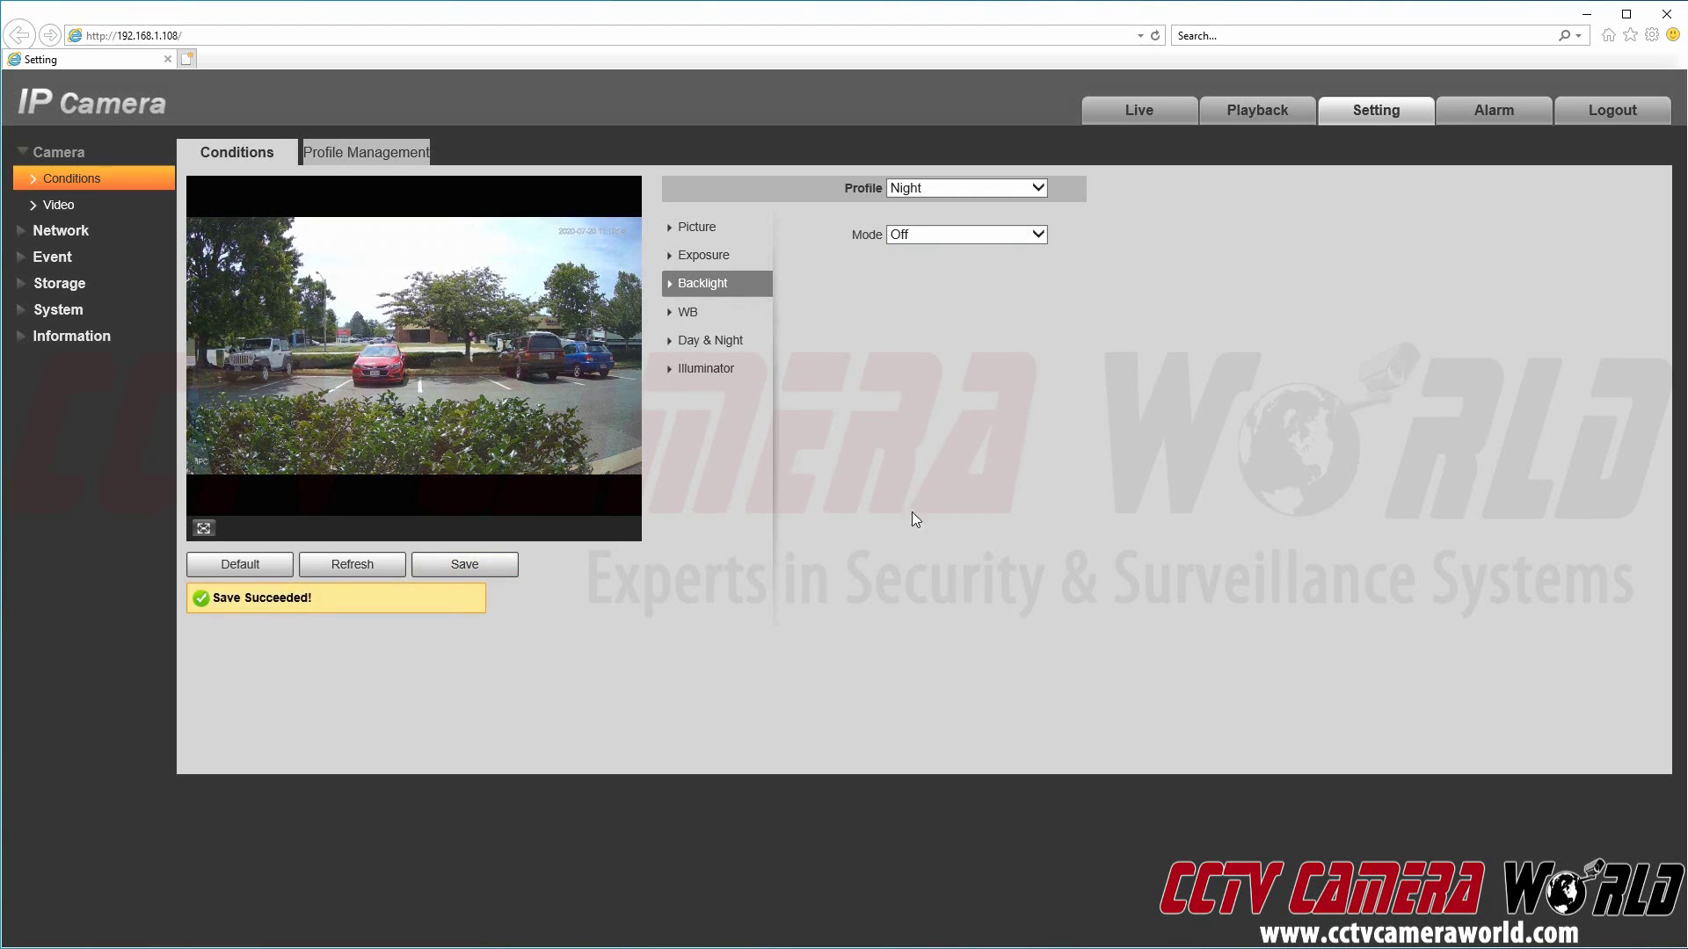